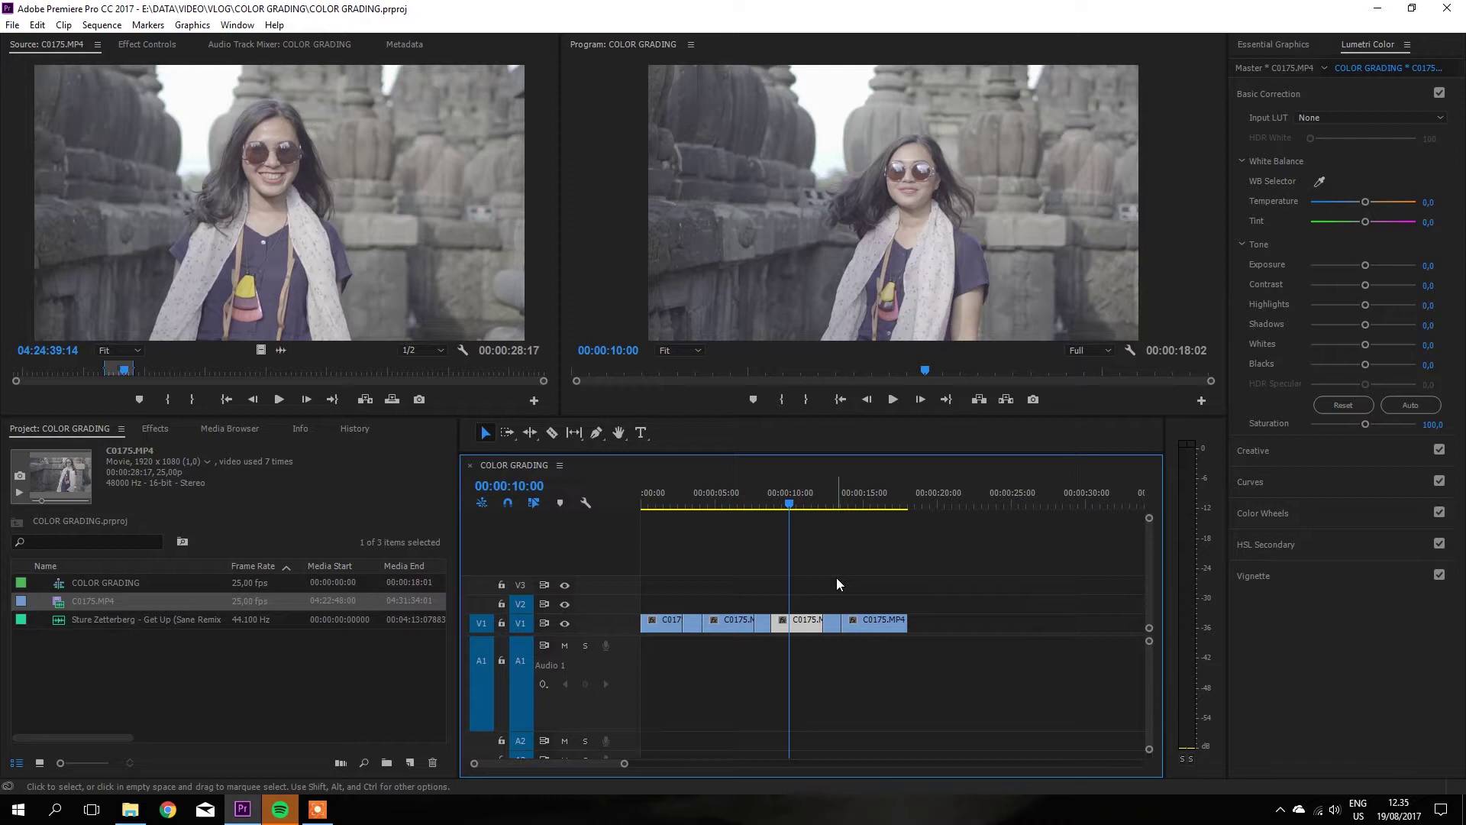
- Rewind to the start and play back the opening of the temple sequence
{"action": "left_click", "coordinate": [720, 506]}
{"action": "left_click_drag", "start_coordinate": [722, 506], "coordinate": [620, 545]}
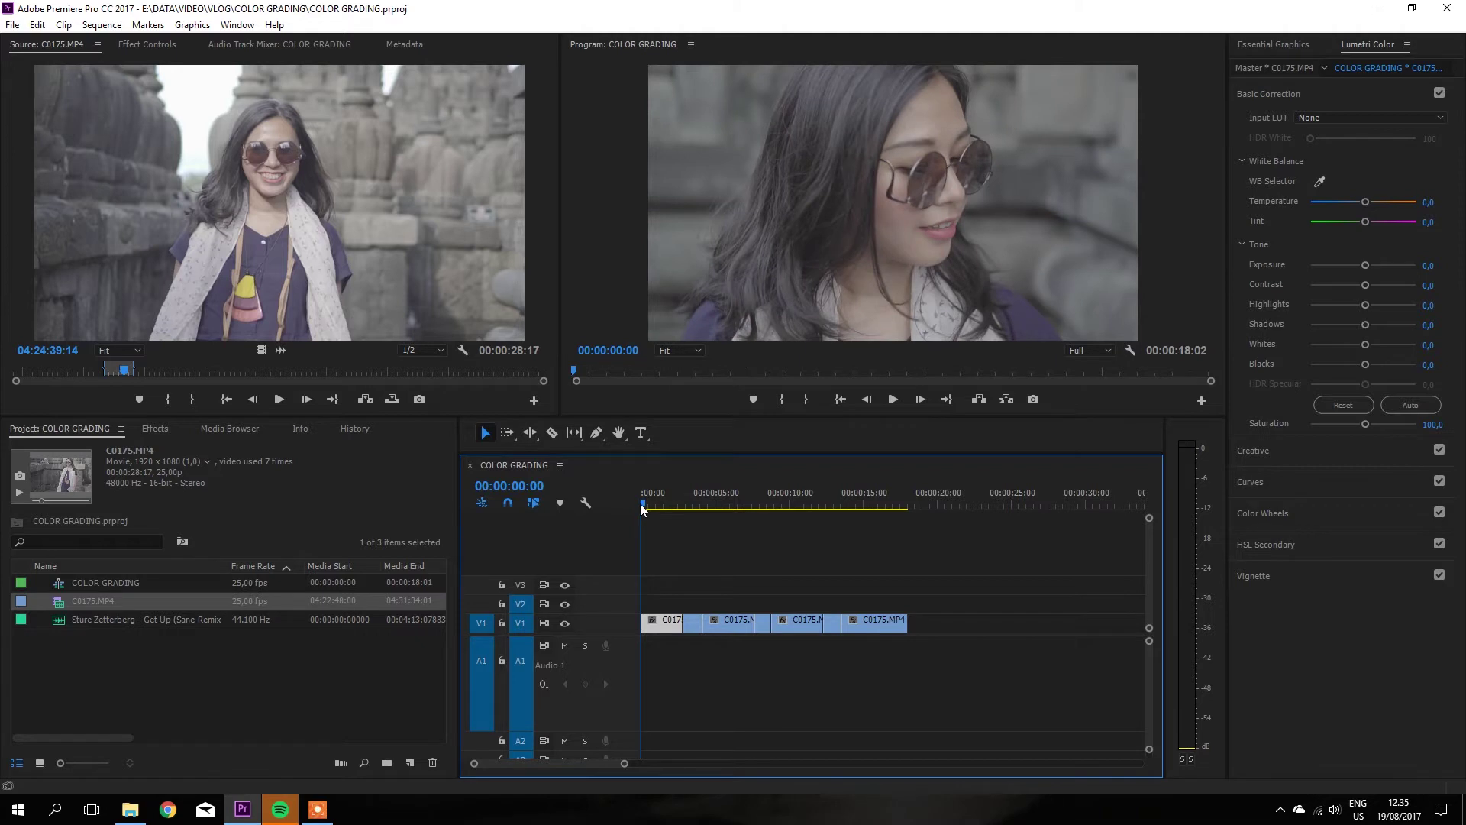
{"action": "mouse_move", "coordinate": [641, 504]}
{"action": "left_mouse_down"}
{"action": "mouse_move", "coordinate": [744, 515]}
{"action": "mouse_move", "coordinate": [671, 536]}
{"action": "left_mouse_up"}
{"action": "key", "text": "space"}
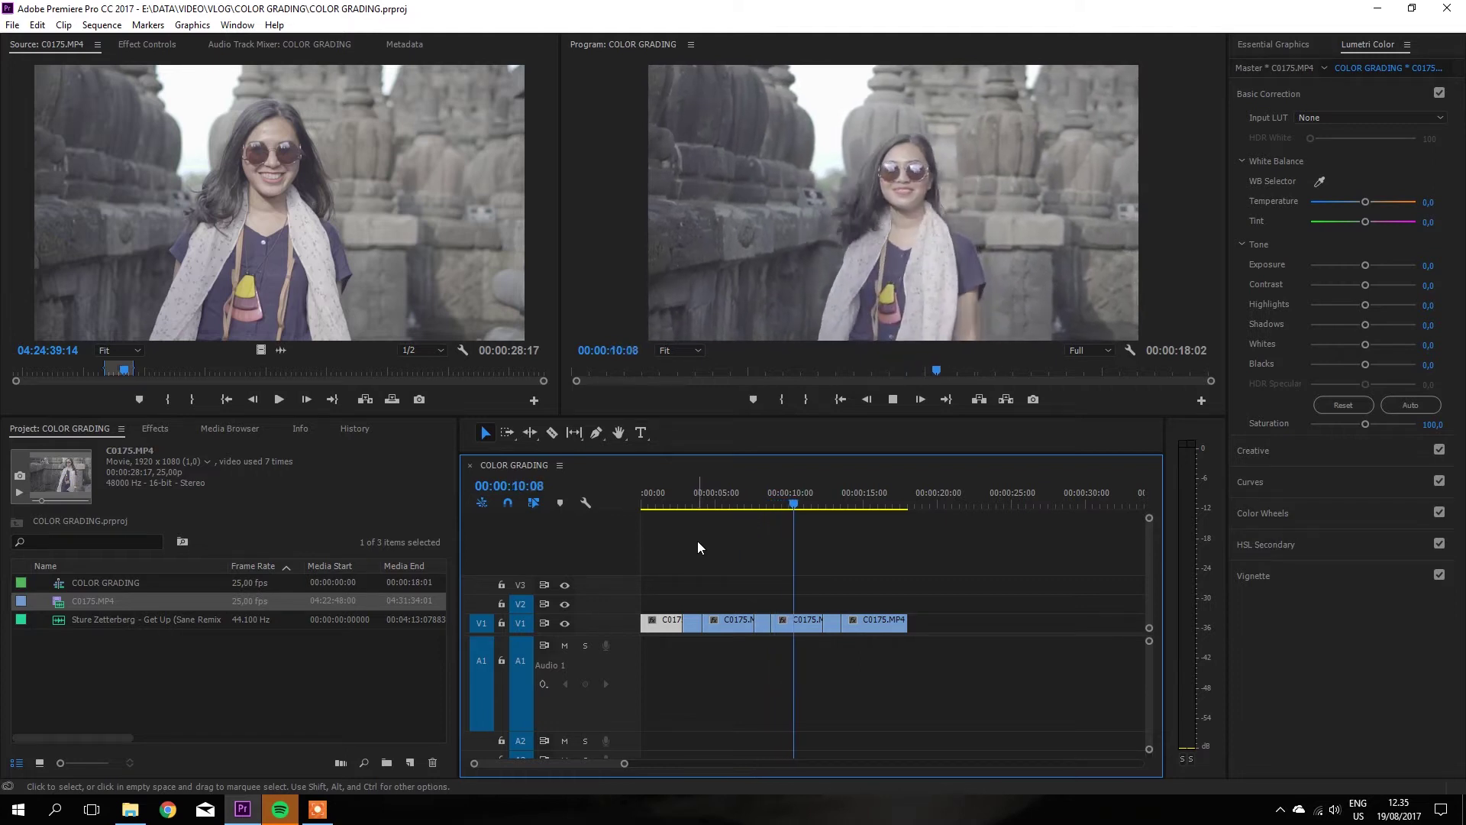
{"action": "key", "text": "space"}
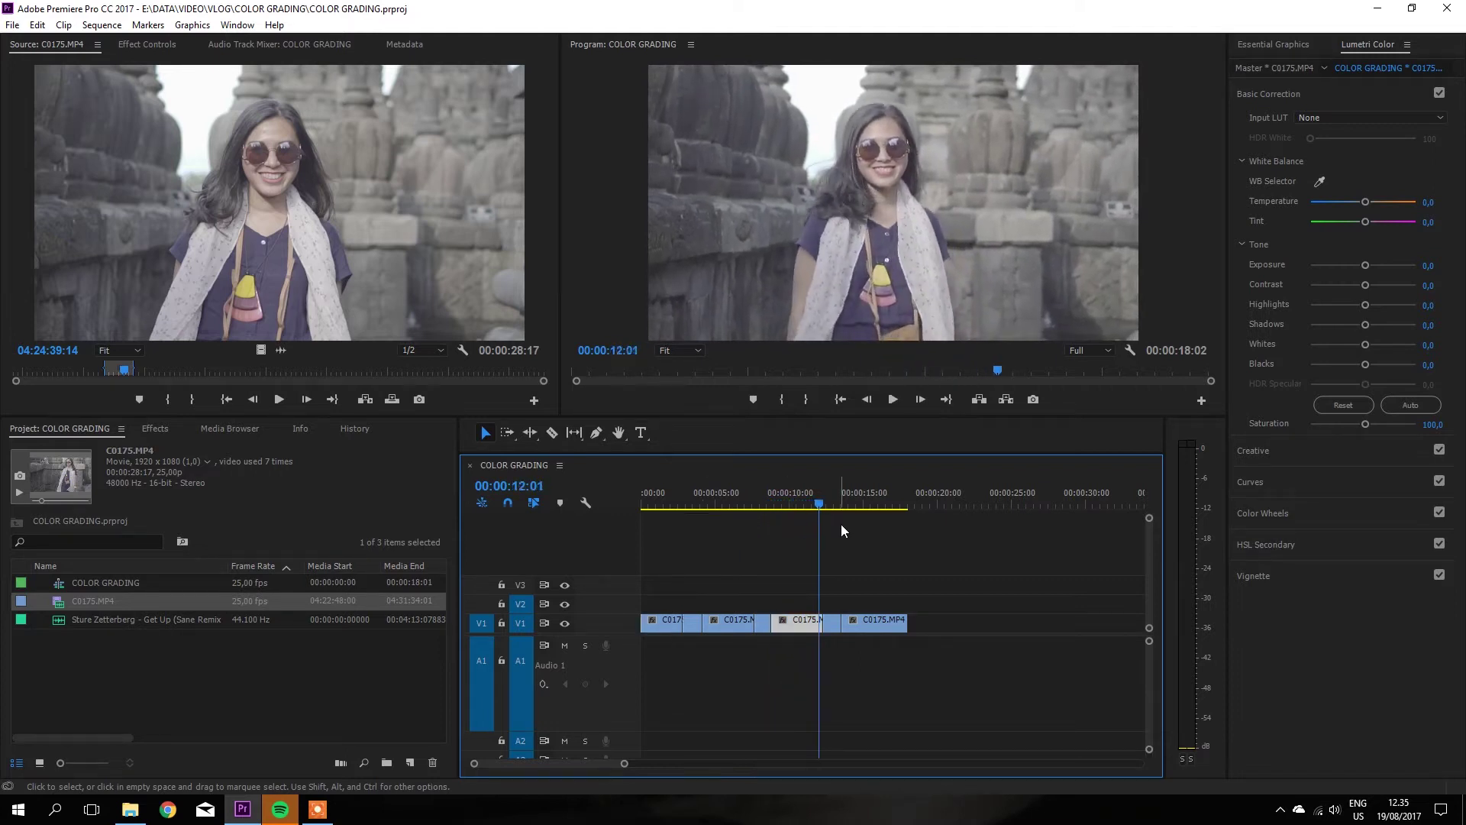
{"action": "mouse_move", "coordinate": [724, 508]}
{"action": "left_mouse_down"}
{"action": "mouse_move", "coordinate": [666, 524]}
{"action": "mouse_move", "coordinate": [790, 544]}
{"action": "mouse_move", "coordinate": [745, 553]}
{"action": "left_mouse_up"}
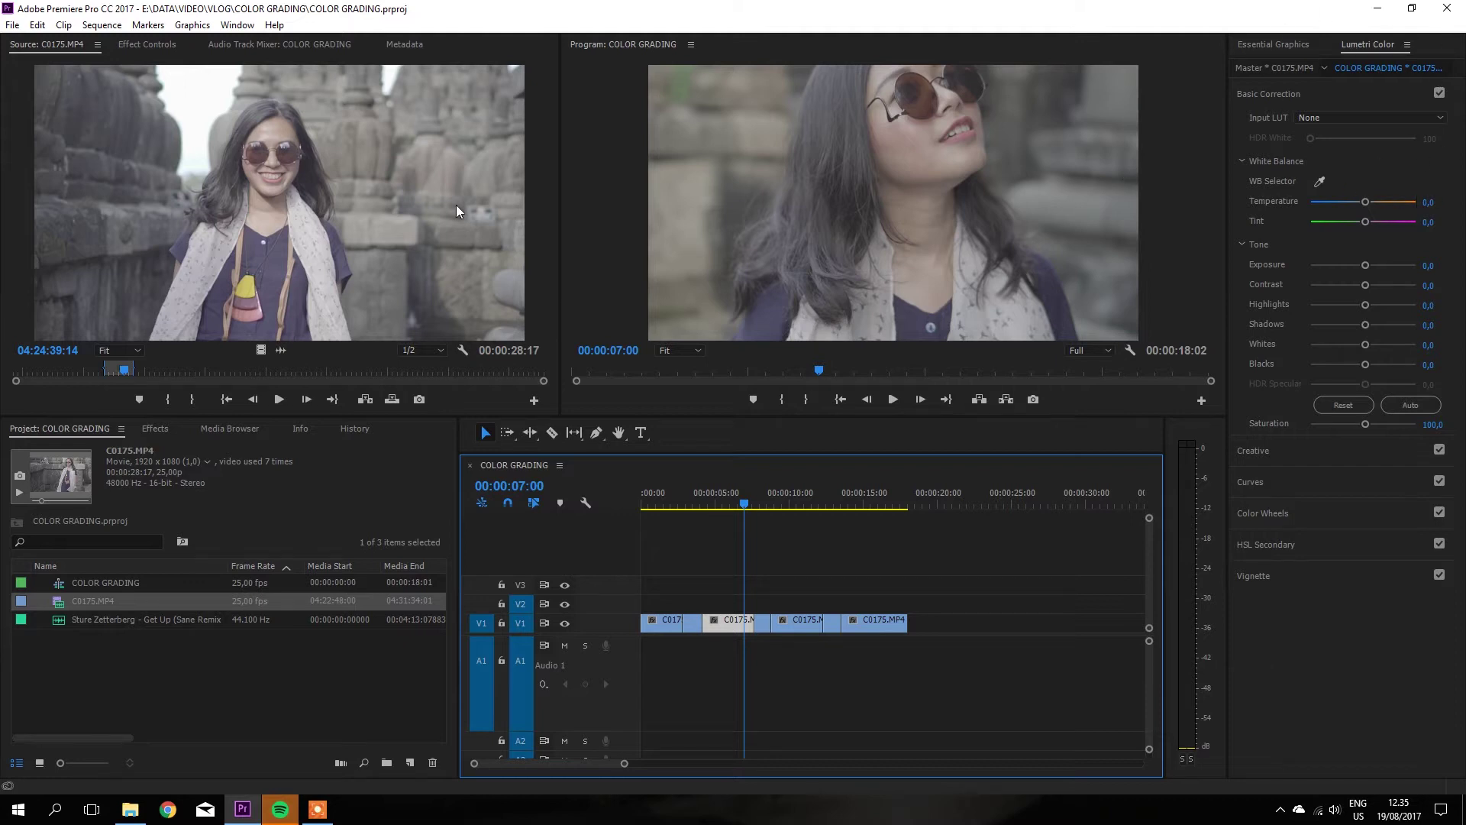
- Create a 1920x1080 adjustment layer and place it on track V2 above the clips
{"action": "left_click", "coordinate": [238, 25]}
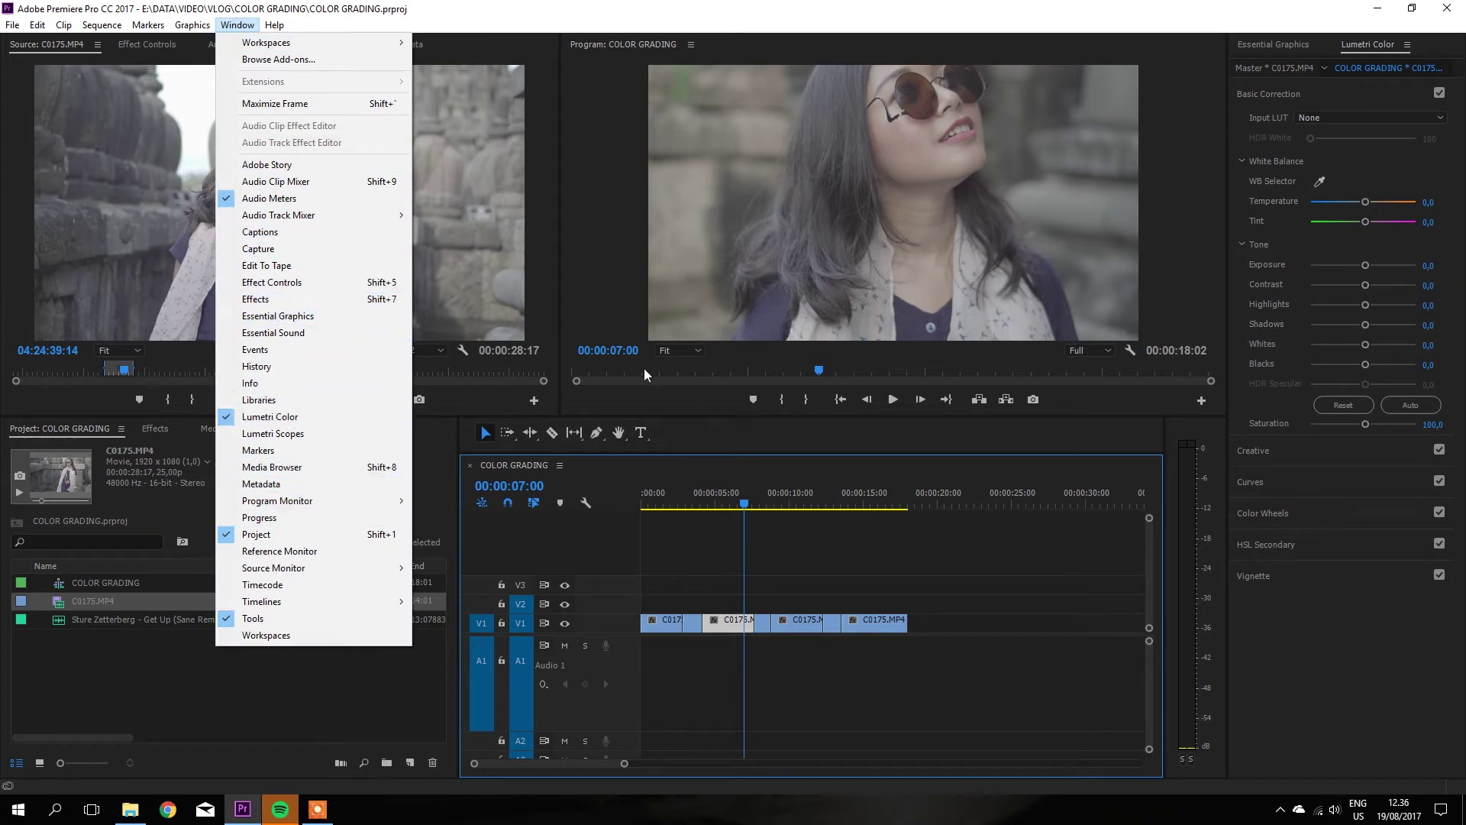
{"action": "left_click", "coordinate": [815, 9]}
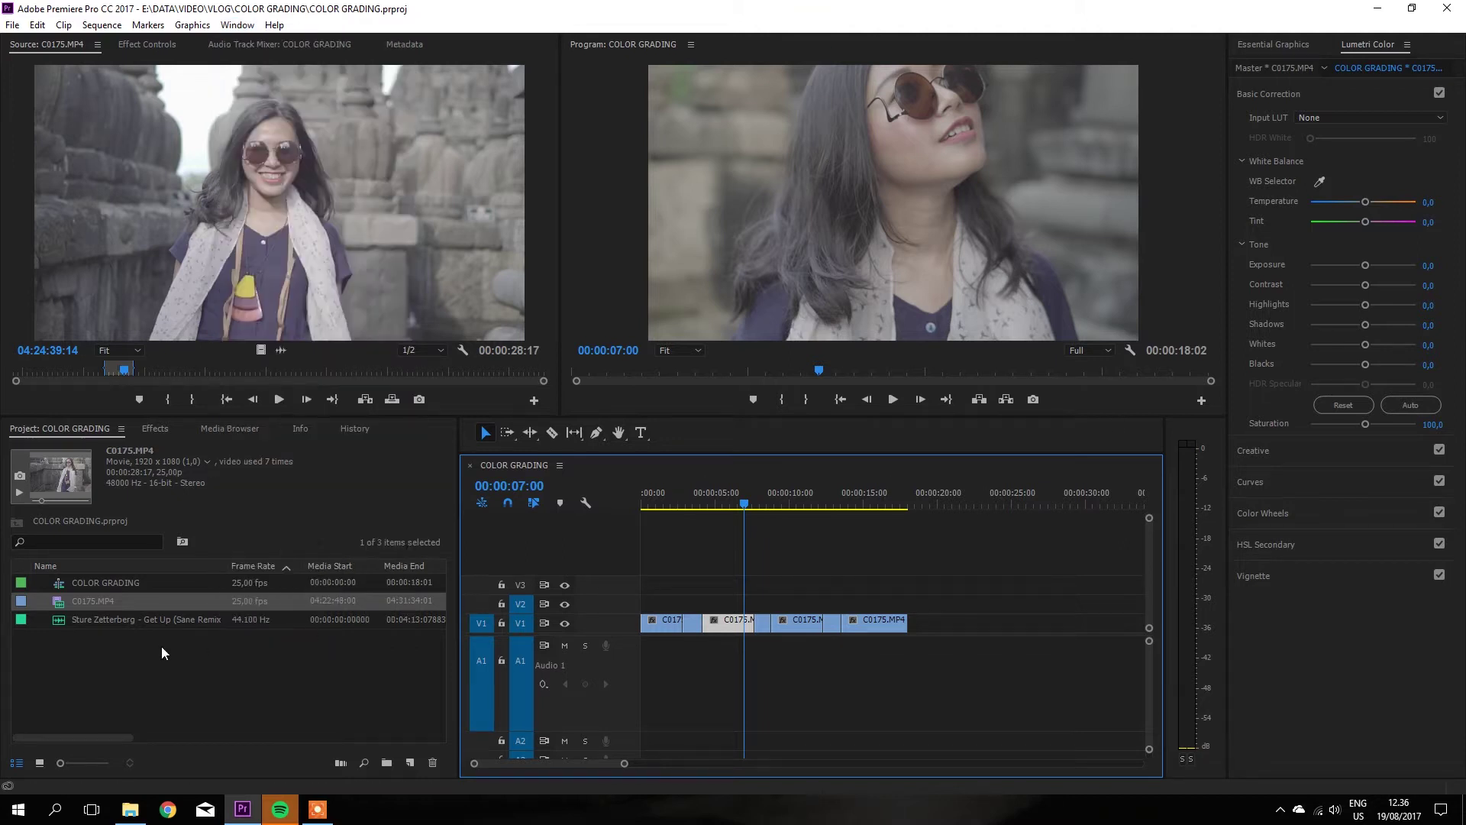
{"action": "left_click_drag", "start_coordinate": [746, 507], "coordinate": [702, 509]}
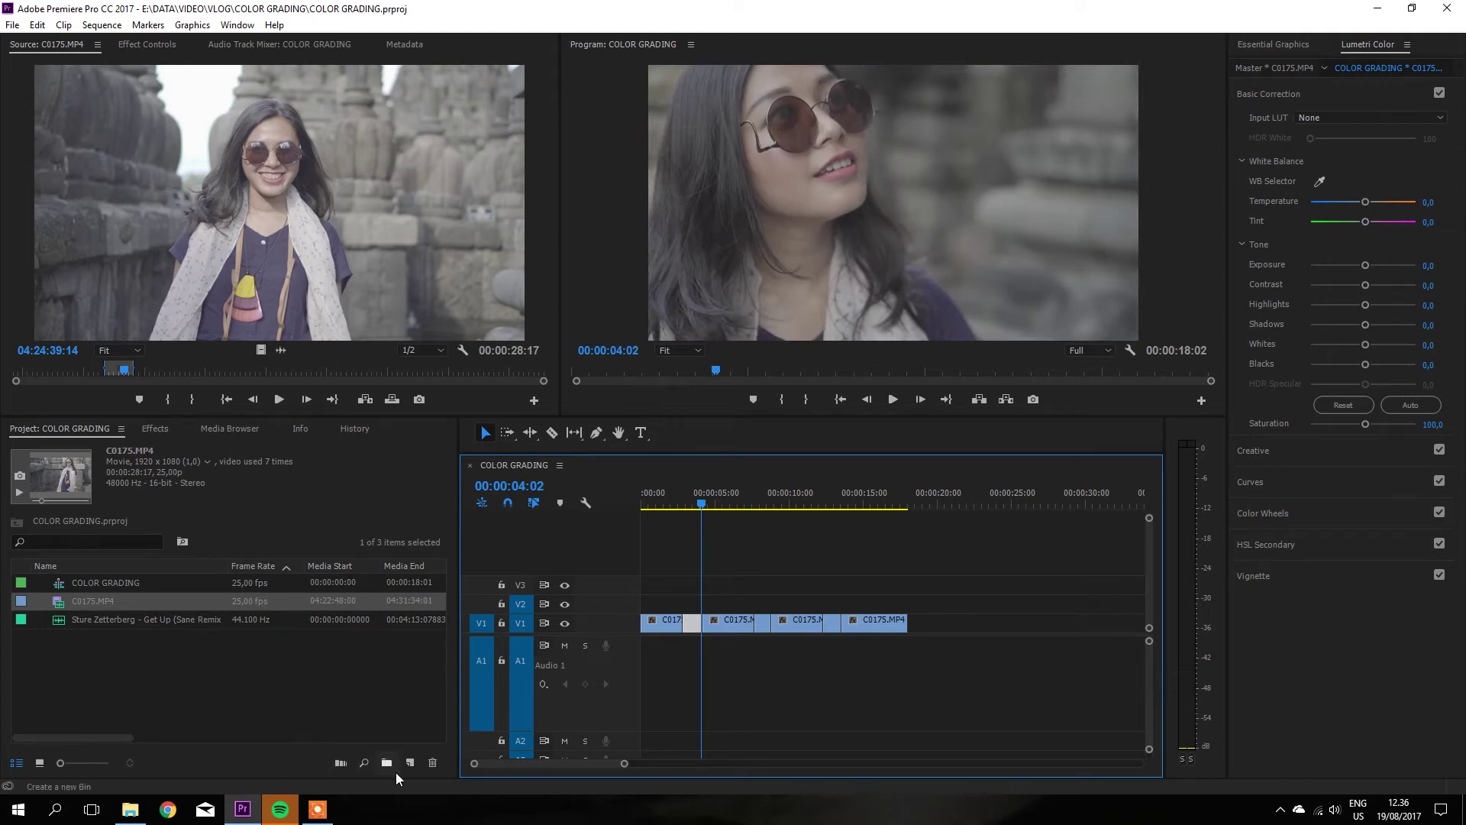
{"action": "left_click", "coordinate": [412, 768]}
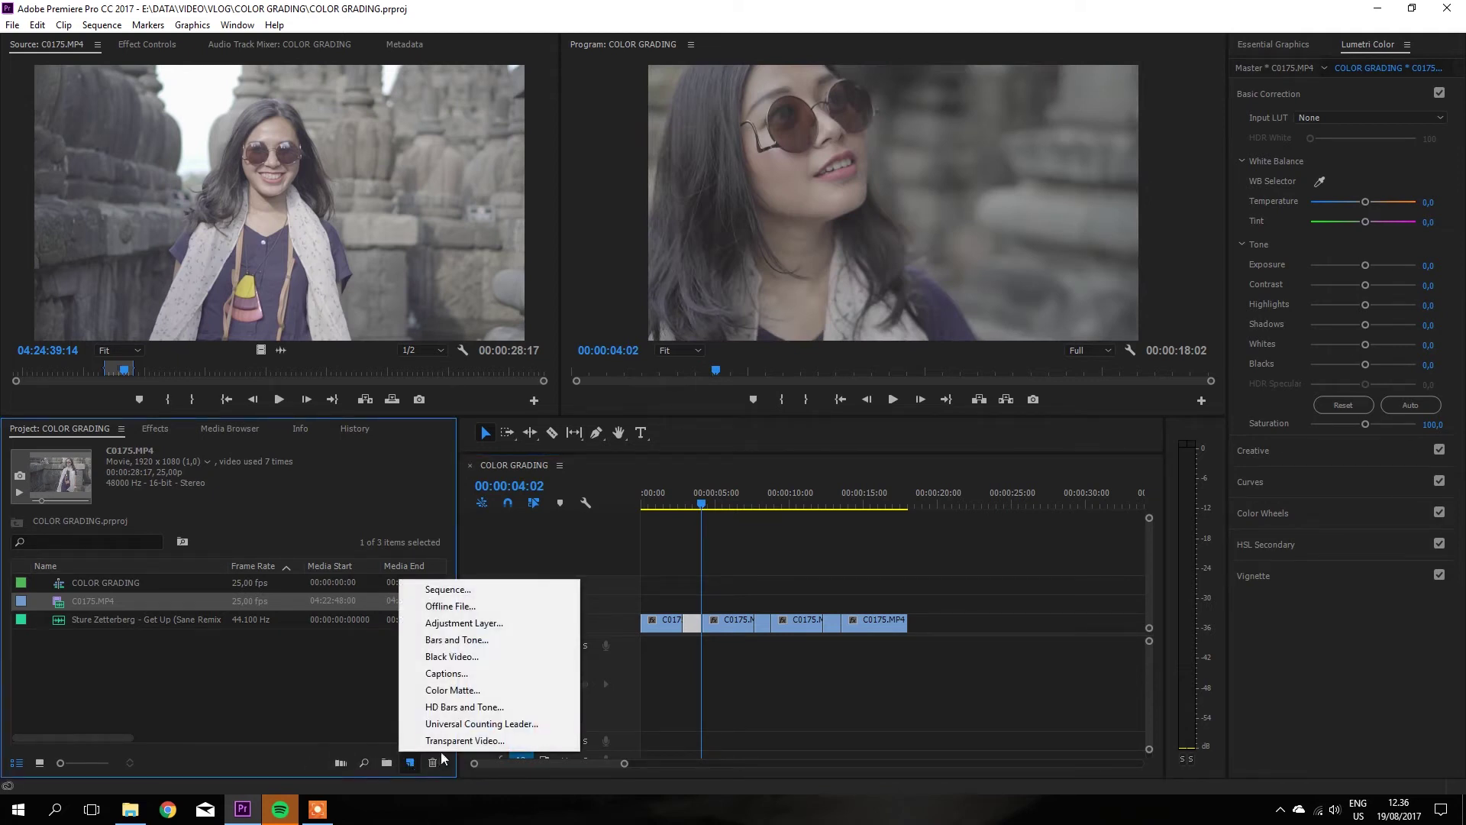
{"action": "left_click", "coordinate": [478, 625]}
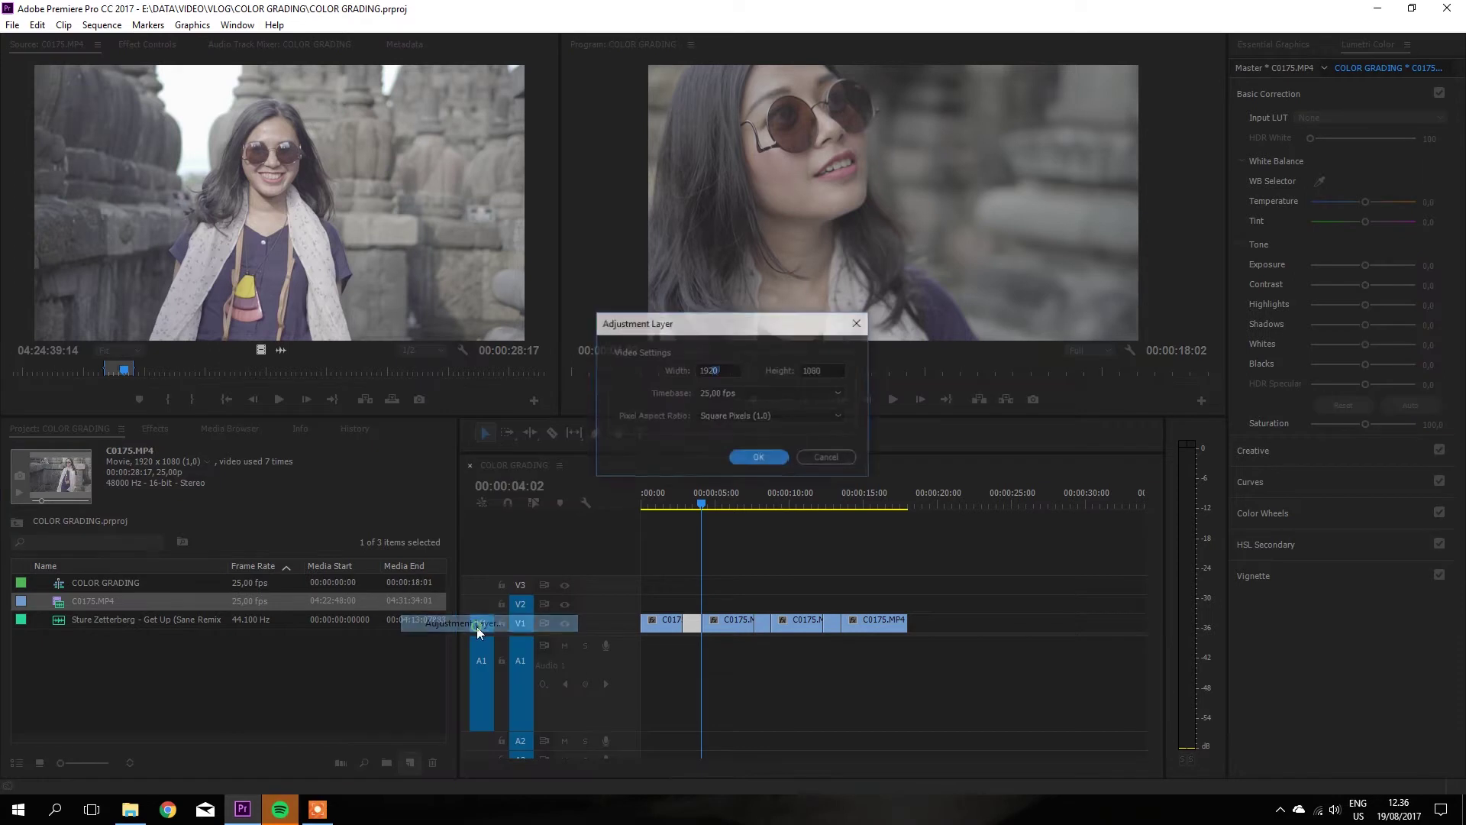
{"action": "left_click", "coordinate": [759, 458]}
{"action": "mouse_move", "coordinate": [90, 579]}
{"action": "left_mouse_down"}
{"action": "mouse_move", "coordinate": [663, 614]}
{"action": "mouse_move", "coordinate": [648, 615]}
{"action": "mouse_move", "coordinate": [907, 605]}
{"action": "left_mouse_up"}
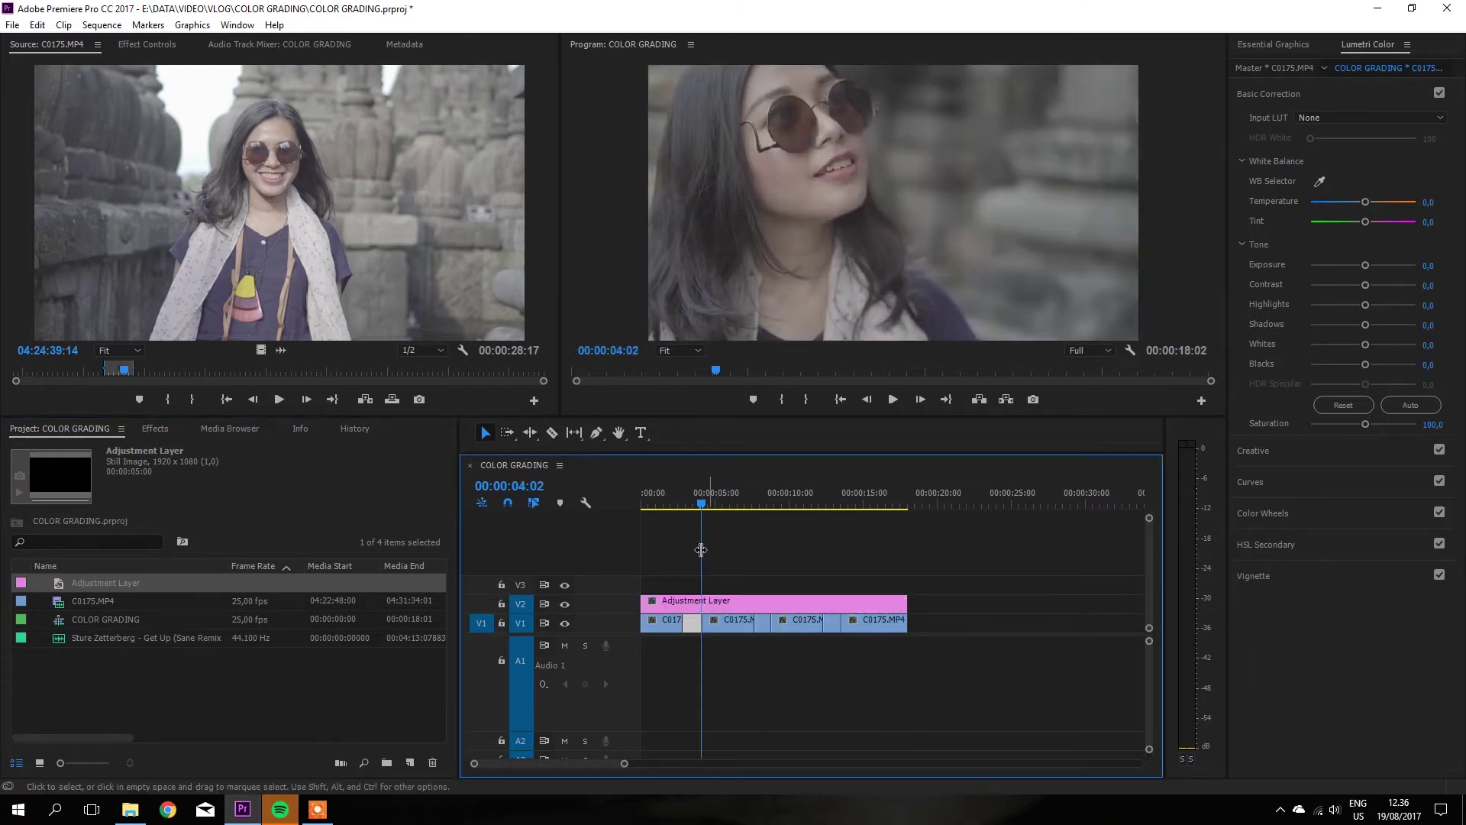
- Extend the adjustment layer over all clips, then browse the Basic Correction, Creative and Curves sections
{"action": "left_click", "coordinate": [683, 507]}
{"action": "left_click_drag", "start_coordinate": [683, 510], "coordinate": [667, 512]}
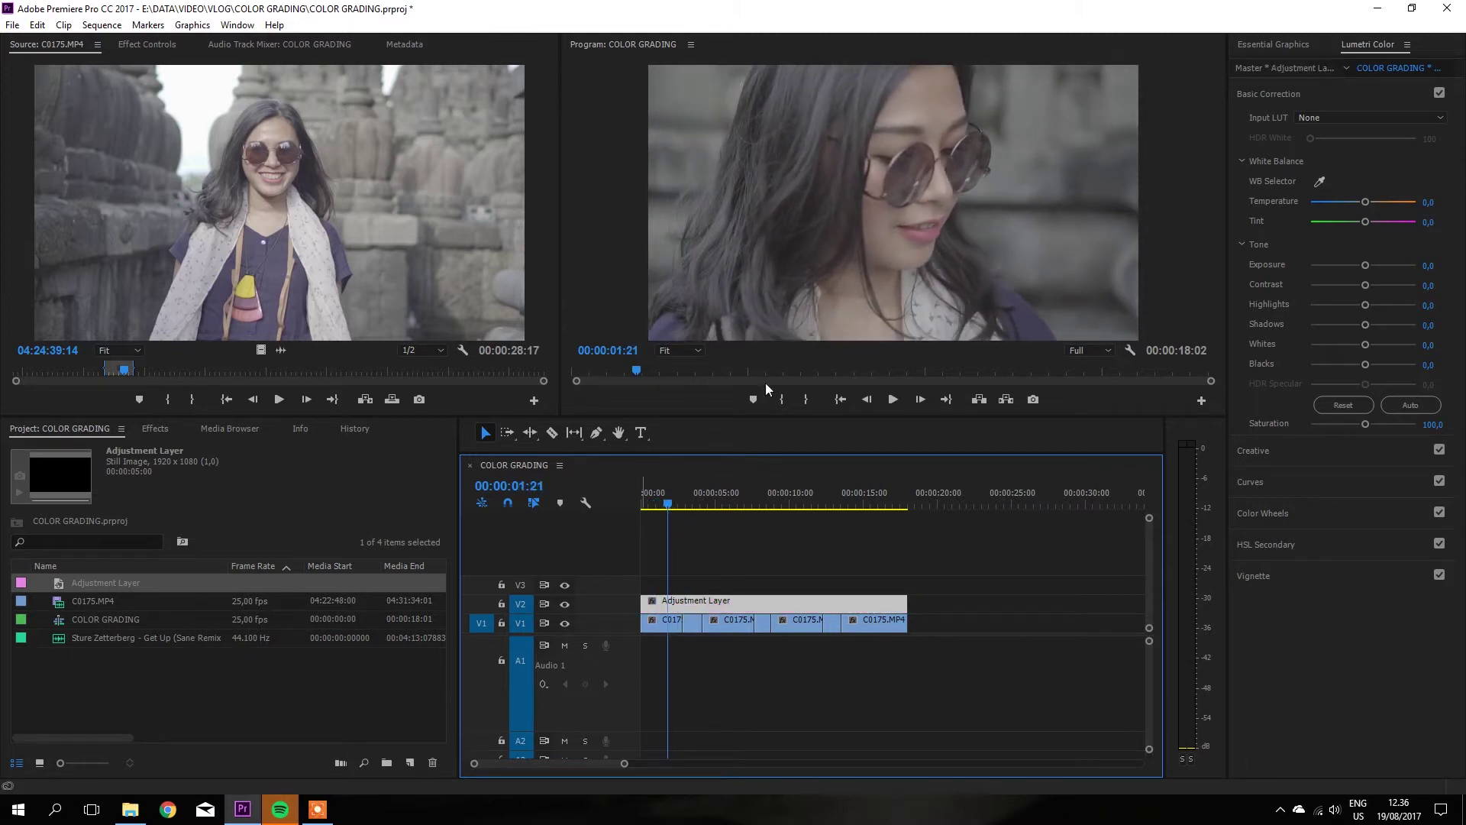
{"action": "left_click", "coordinate": [1267, 95]}
{"action": "left_click", "coordinate": [1262, 127]}
{"action": "left_click", "coordinate": [1263, 126]}
{"action": "left_click", "coordinate": [1257, 157]}
{"action": "left_click", "coordinate": [1256, 157]}
- Check the Color Wheels, HSL Secondary and Vignette sections, then leave Curves expanded
{"action": "left_click", "coordinate": [1272, 194]}
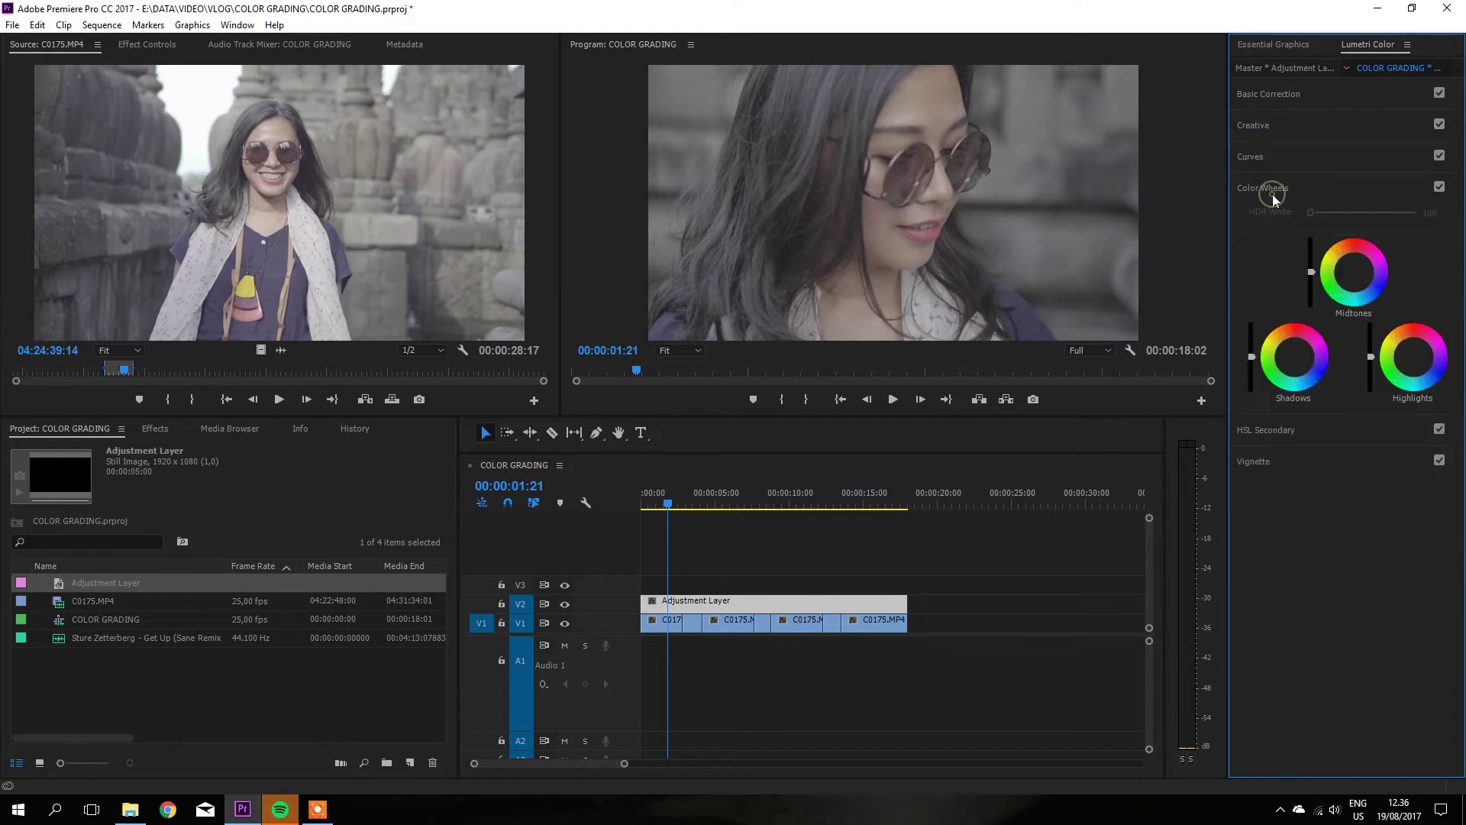
{"action": "left_click", "coordinate": [1264, 191]}
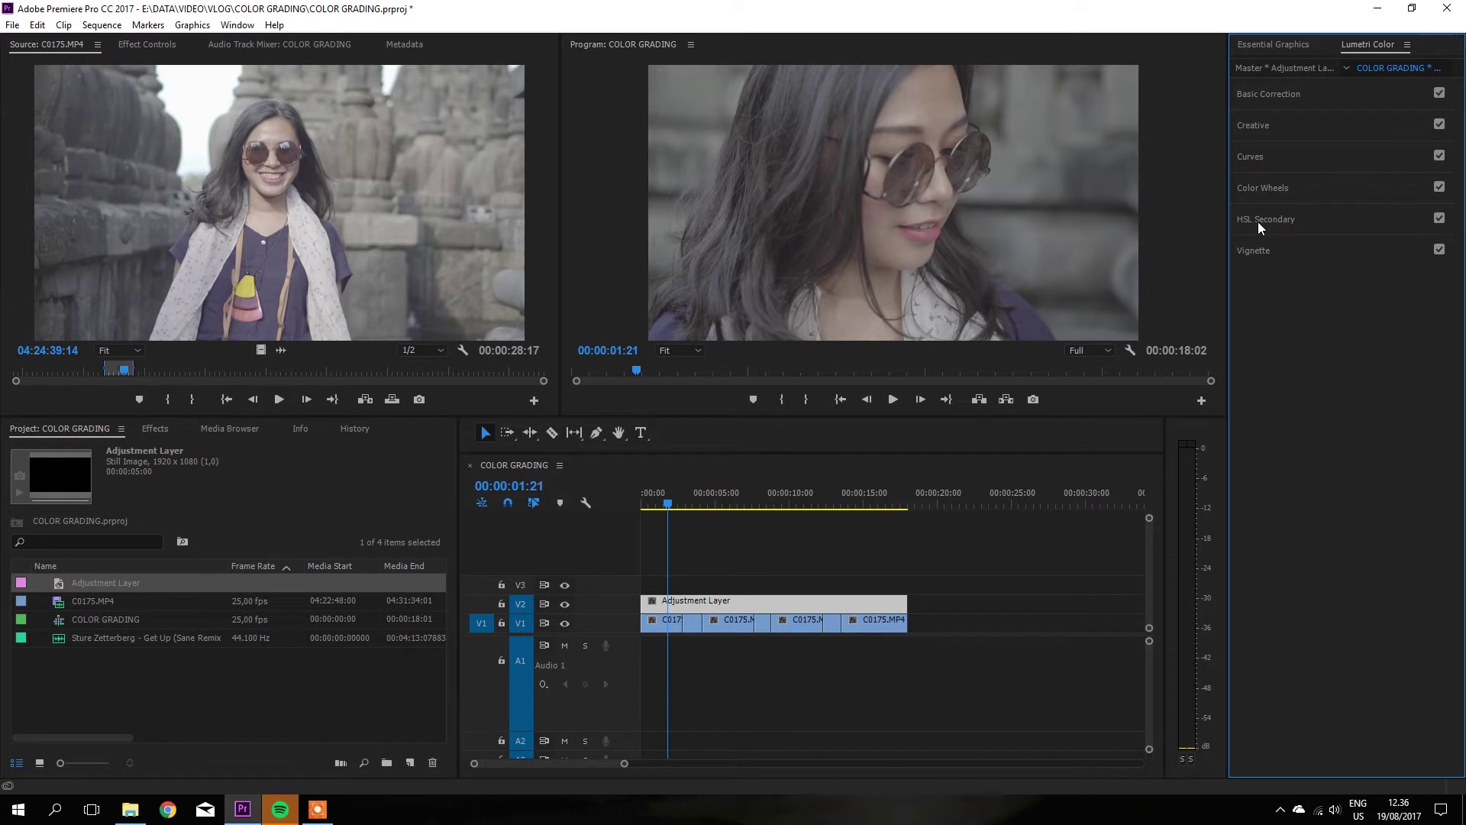
{"action": "left_click", "coordinate": [1258, 222]}
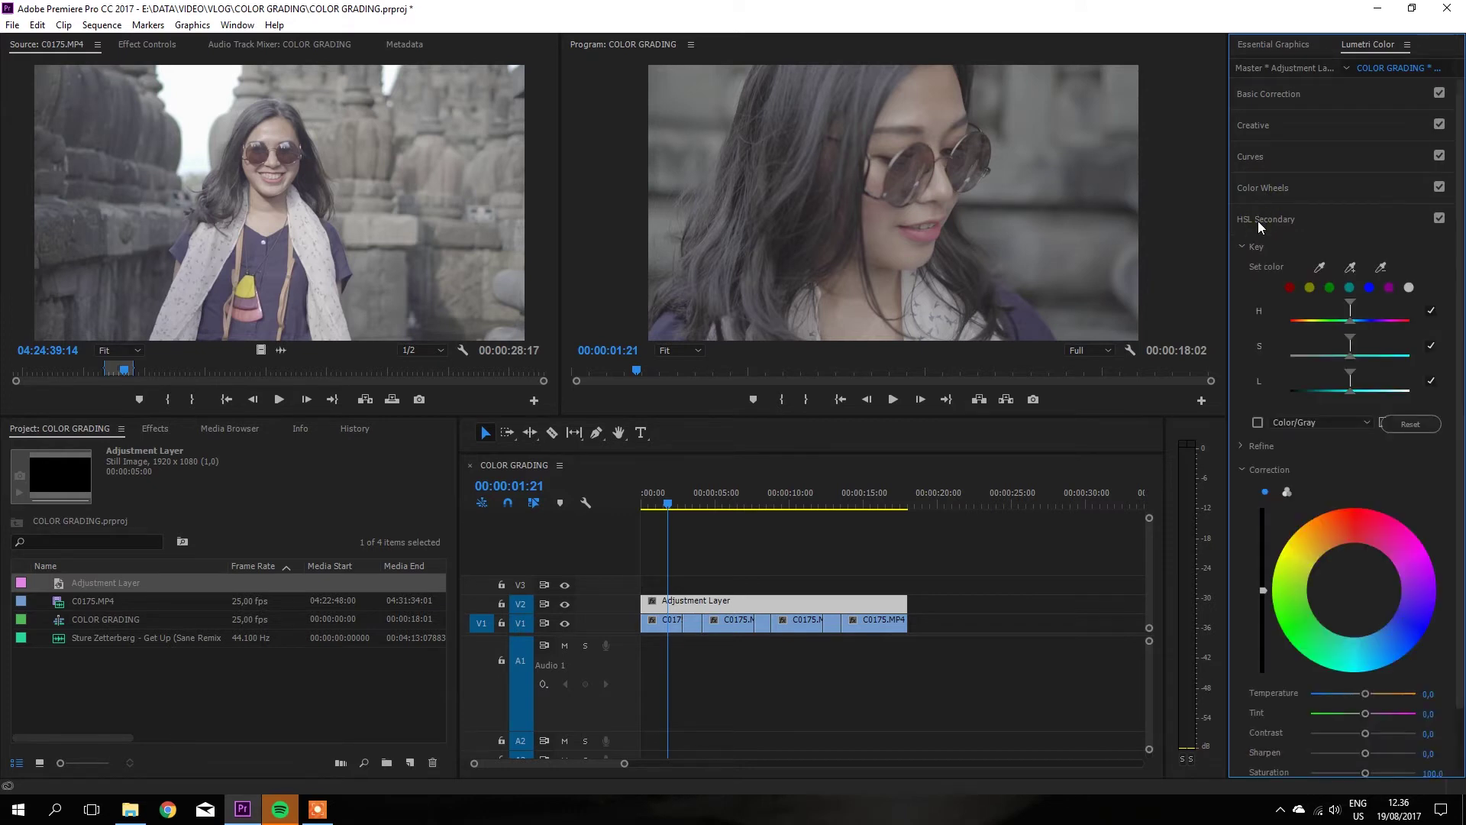
{"action": "left_click", "coordinate": [1257, 222]}
{"action": "left_click", "coordinate": [1256, 254]}
{"action": "left_click", "coordinate": [1257, 254]}
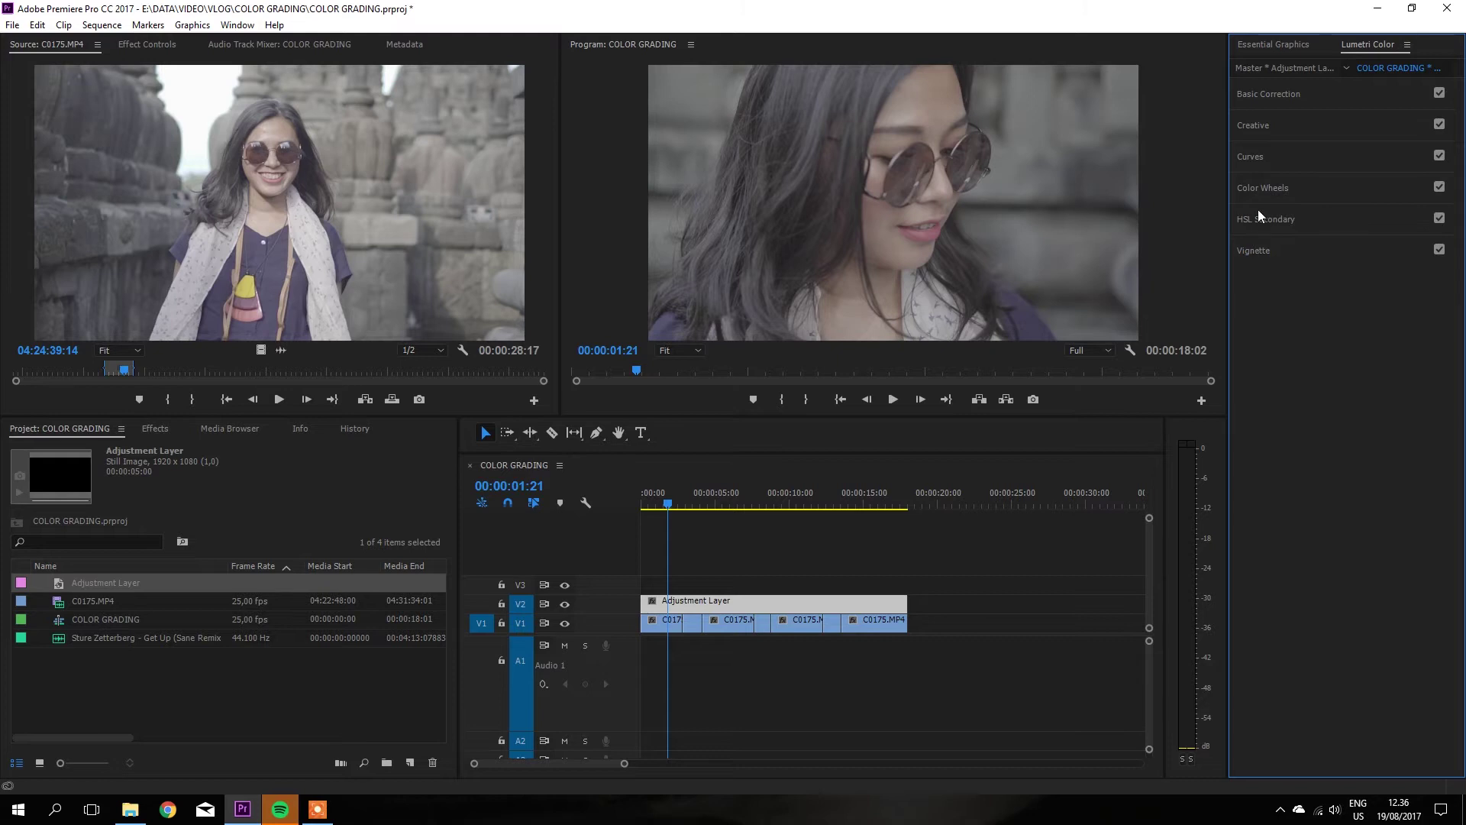
{"action": "left_click", "coordinate": [1257, 159]}
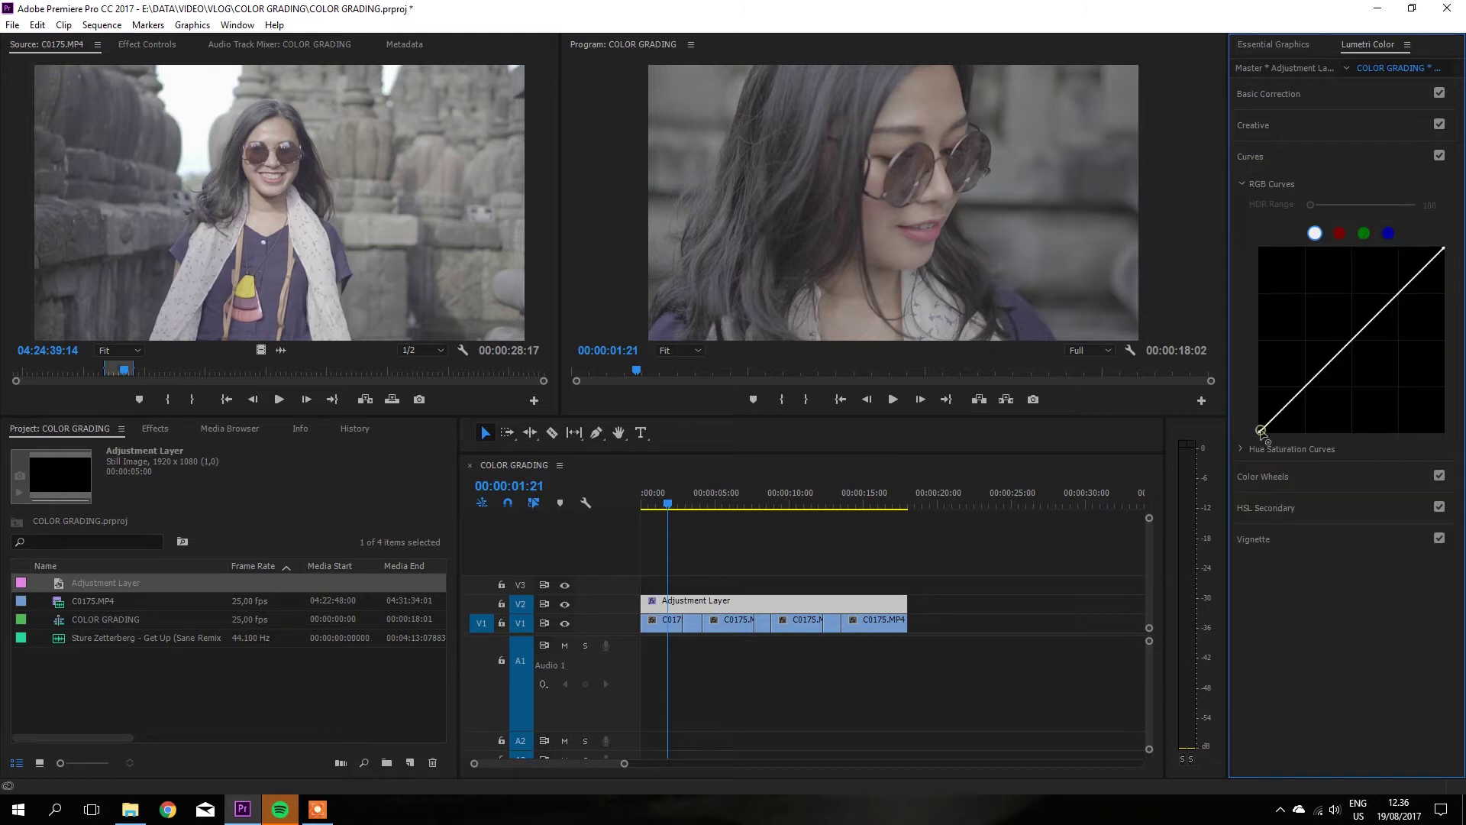
- Lift the curve's black point and add mid and upper points into an S-curve, then fine-tune them
{"action": "left_click_drag", "start_coordinate": [1262, 431], "coordinate": [1259, 419]}
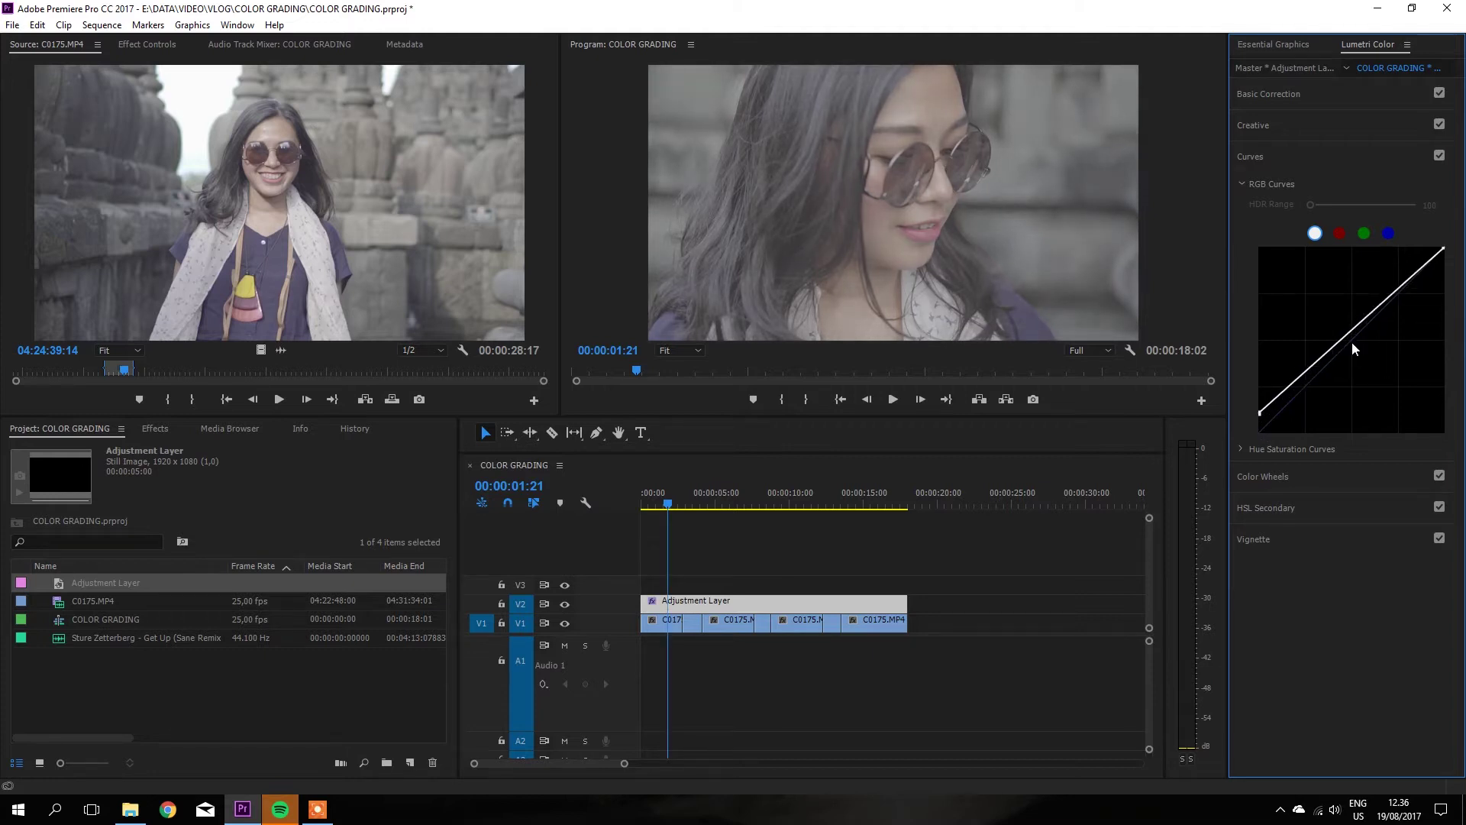
{"action": "left_click_drag", "start_coordinate": [1342, 340], "coordinate": [1348, 357]}
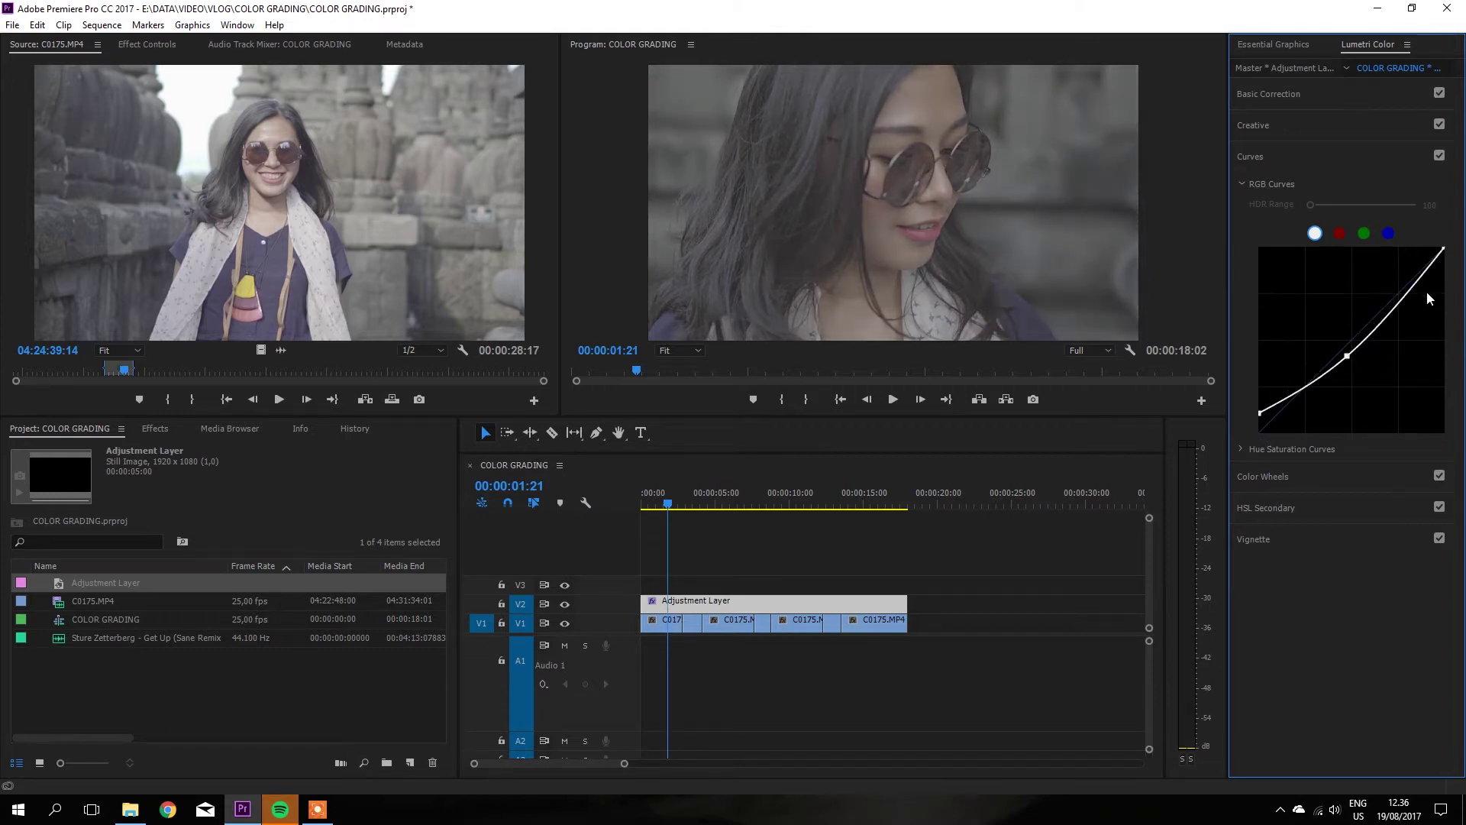
{"action": "left_click_drag", "start_coordinate": [1413, 288], "coordinate": [1396, 267]}
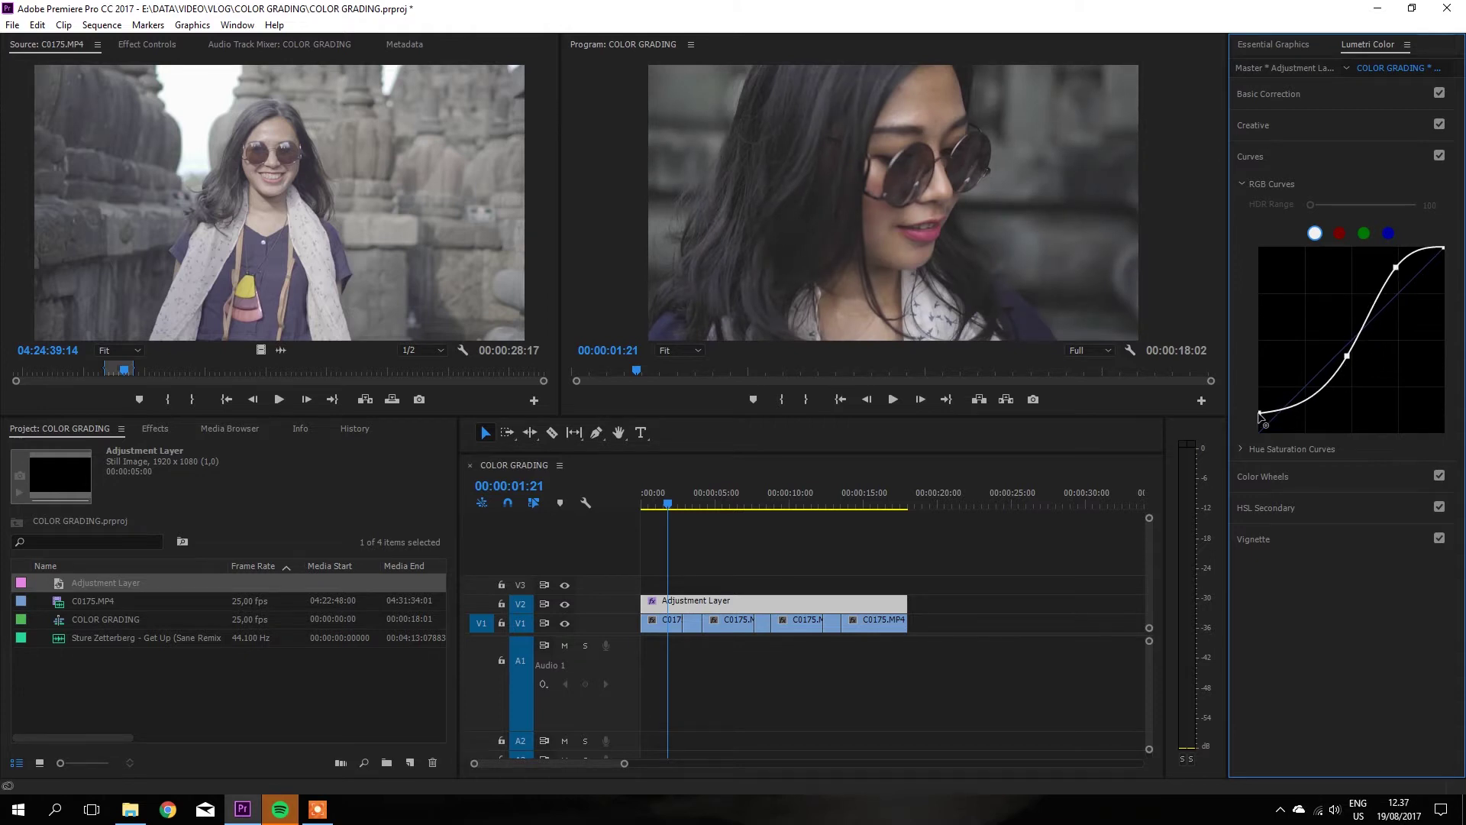
{"action": "left_click_drag", "start_coordinate": [1259, 413], "coordinate": [1260, 408]}
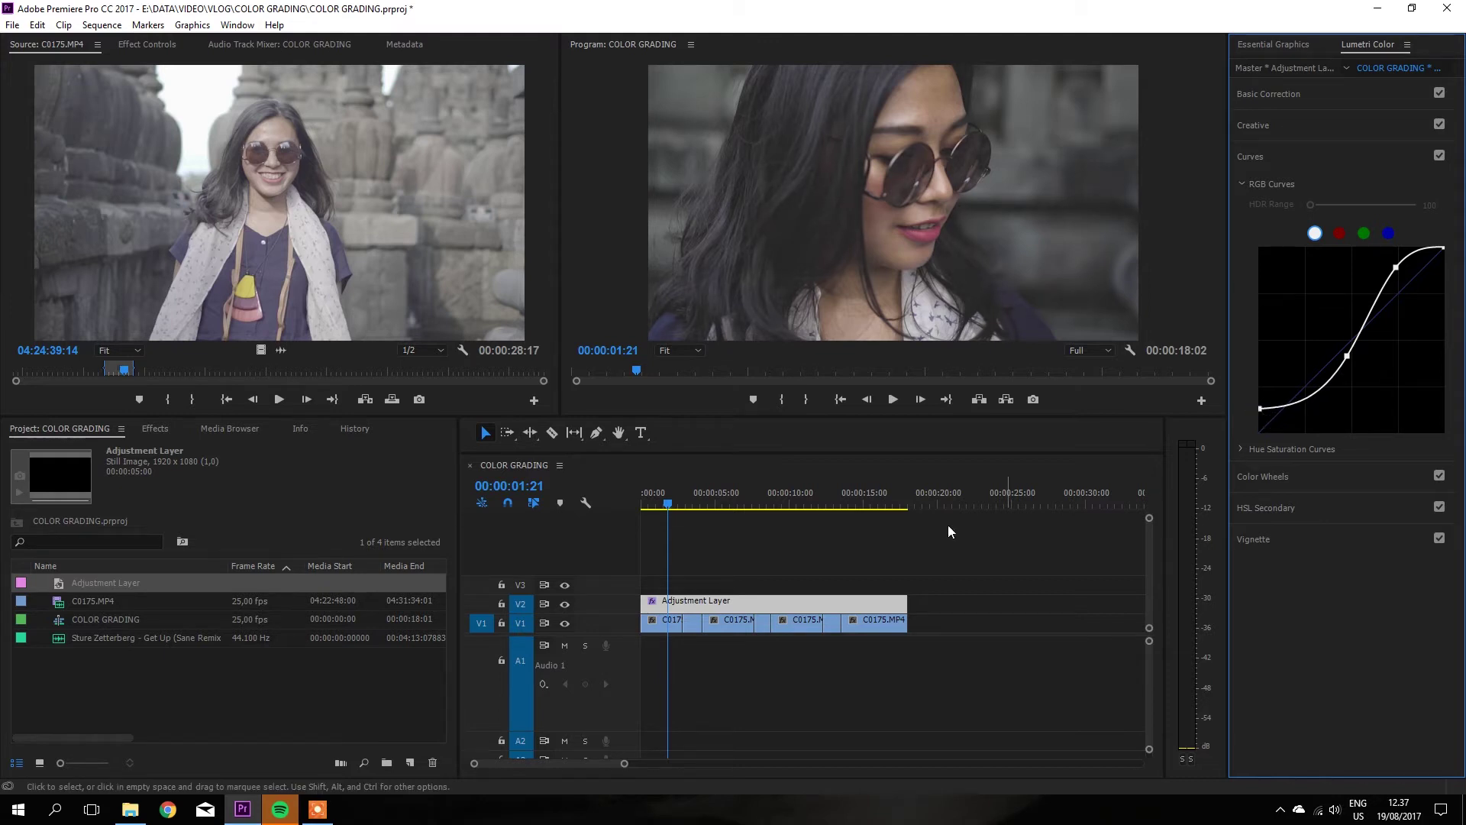
{"action": "left_click_drag", "start_coordinate": [676, 510], "coordinate": [802, 513]}
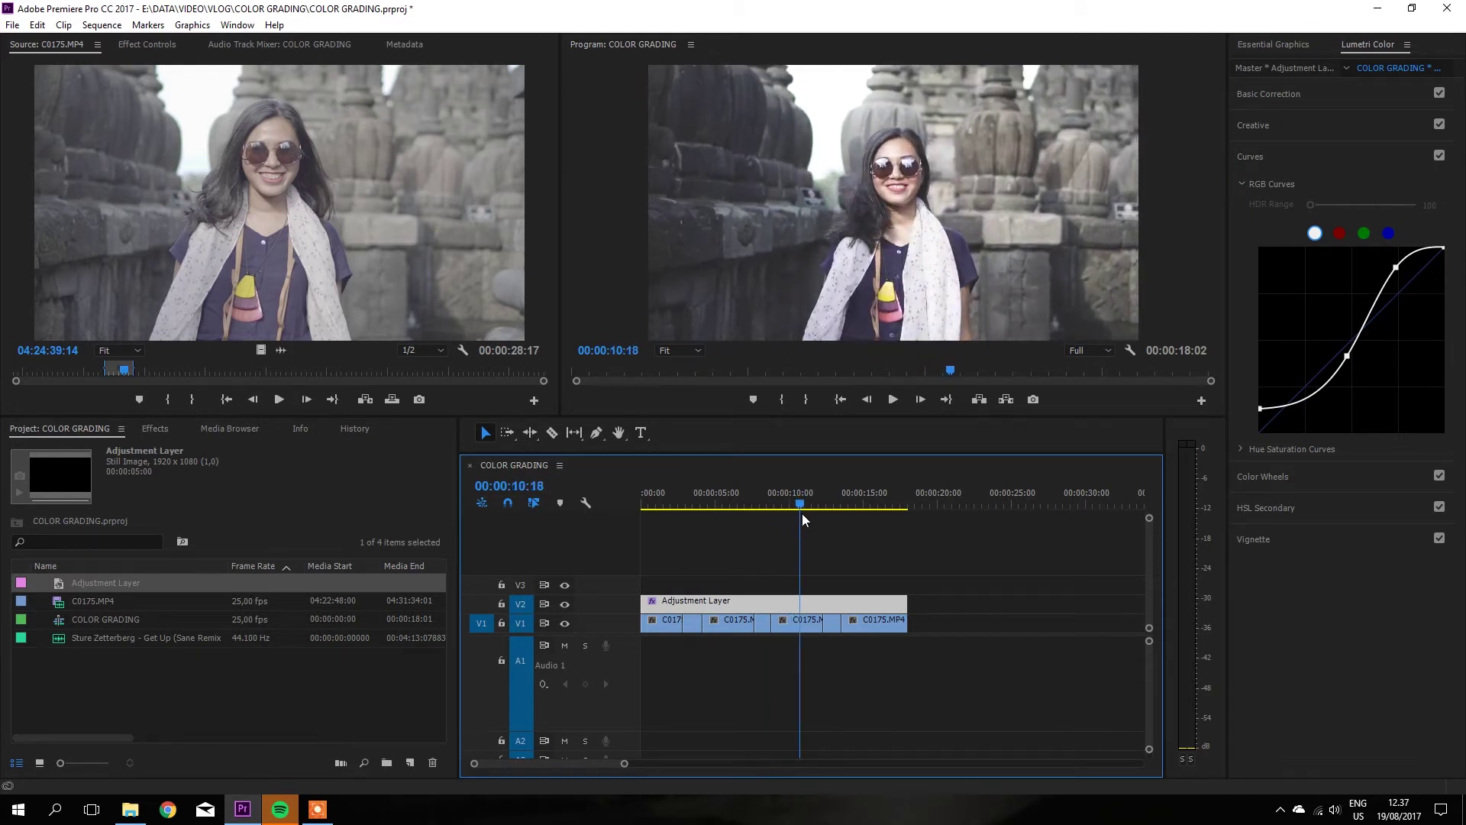
{"action": "left_click_drag", "start_coordinate": [1396, 268], "coordinate": [1399, 273]}
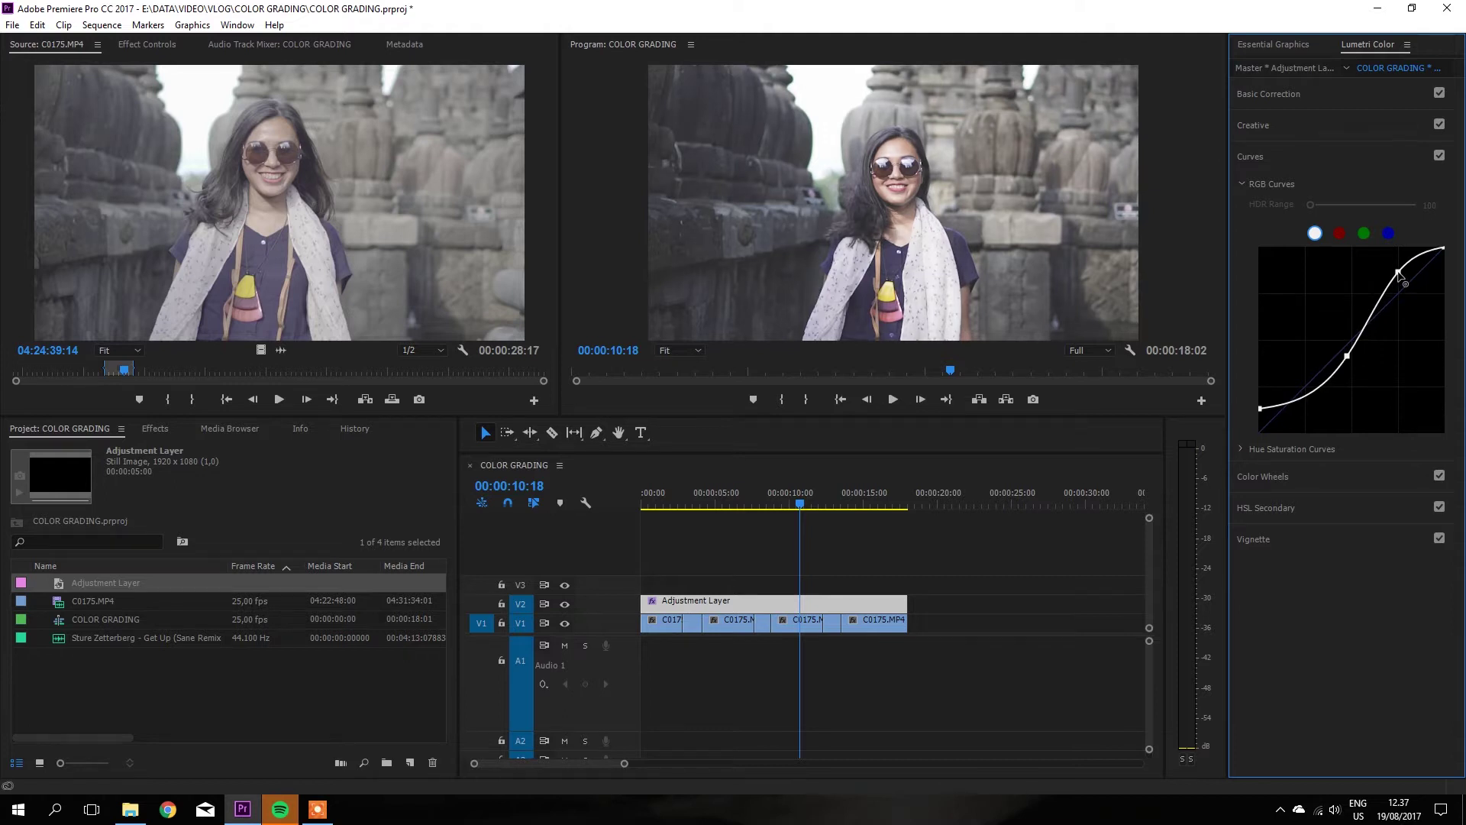
{"action": "left_click_drag", "start_coordinate": [1348, 361], "coordinate": [1350, 366]}
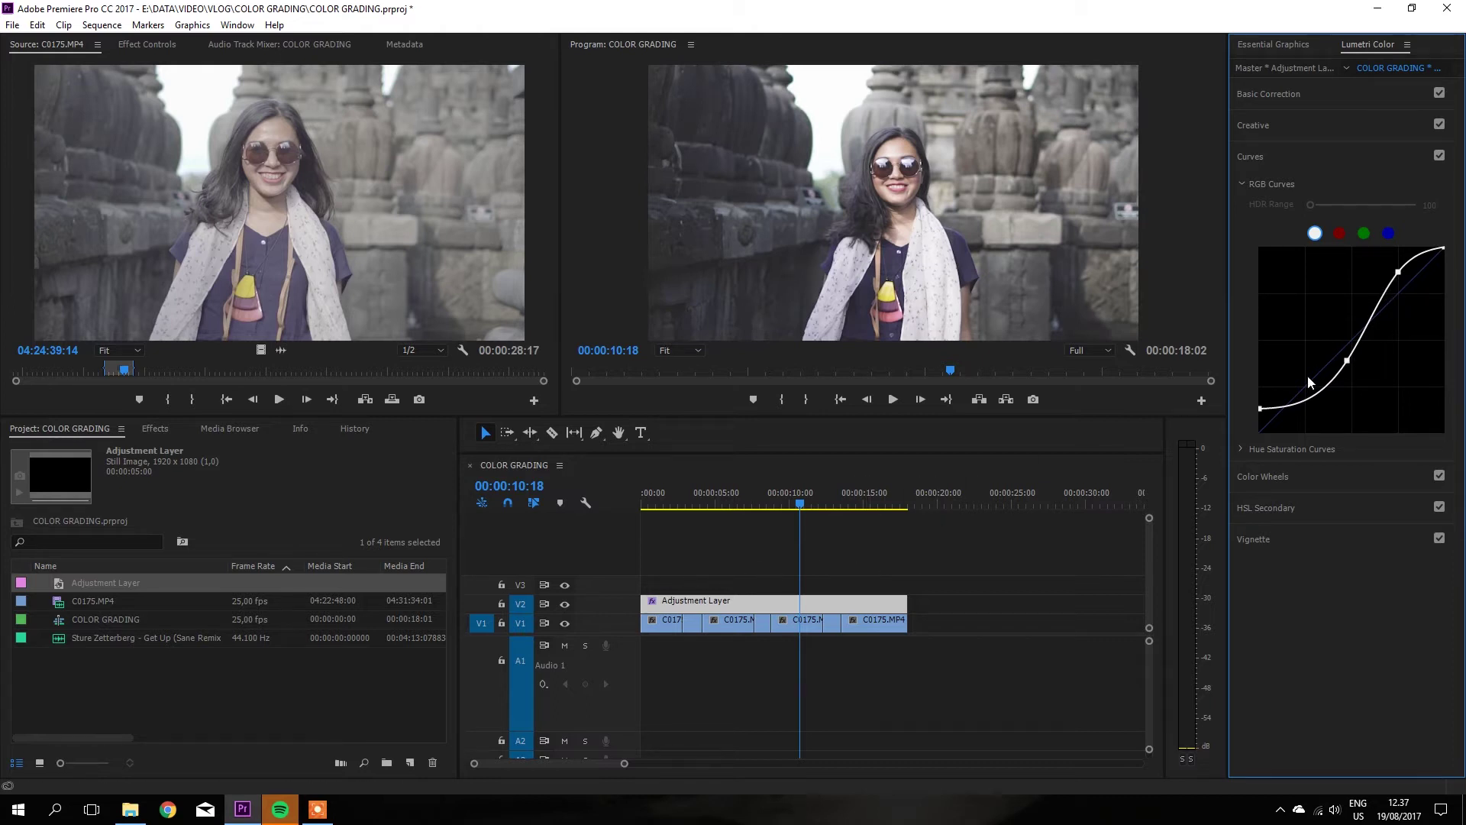
- In Color Wheels, warm the midtones slightly, tint the shadows teal and warm the highlights
{"action": "left_click", "coordinate": [1260, 479]}
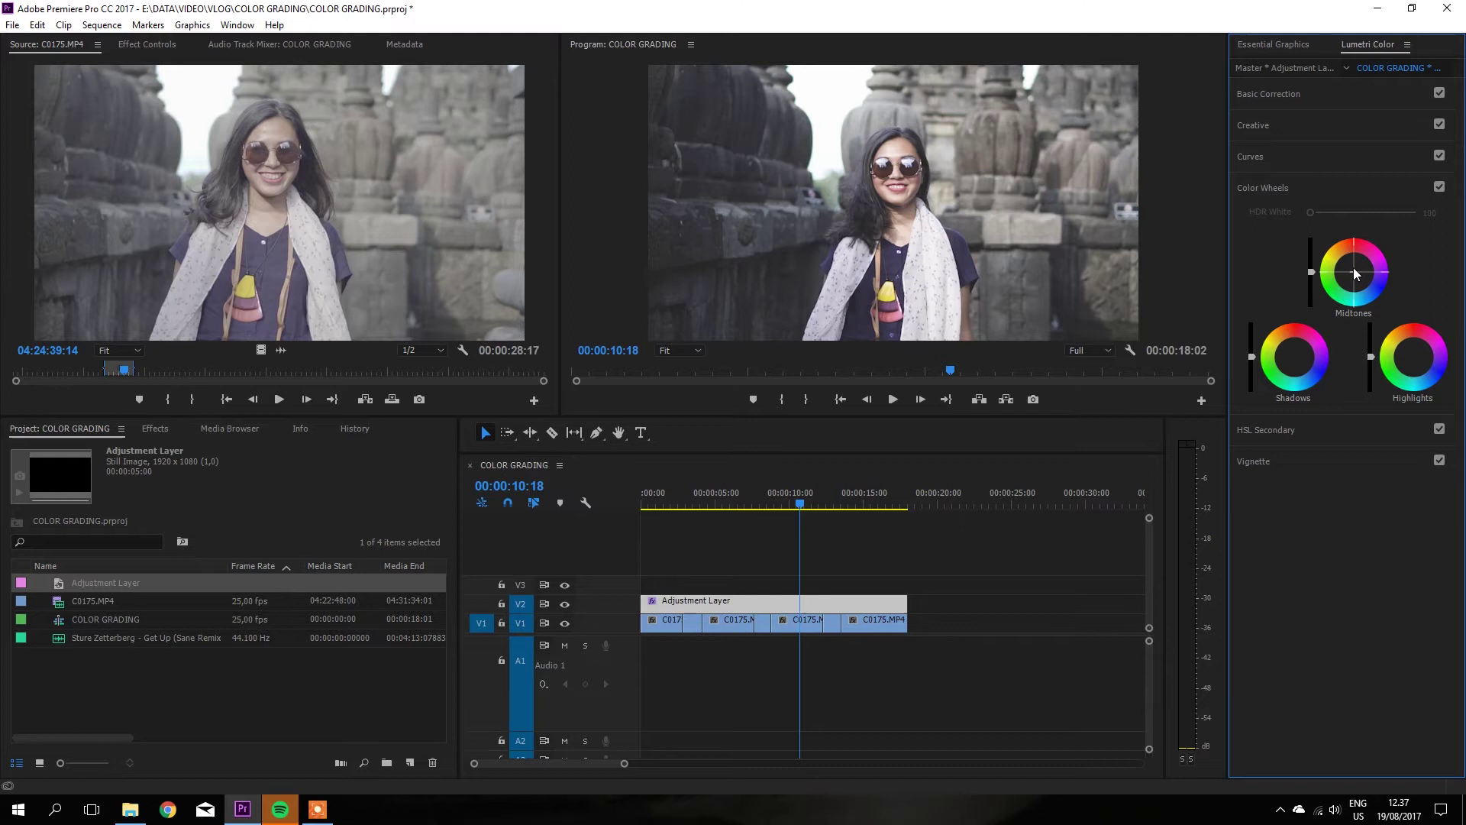
{"action": "left_click_drag", "start_coordinate": [1355, 270], "coordinate": [1350, 267]}
{"action": "left_click", "coordinate": [1297, 377]}
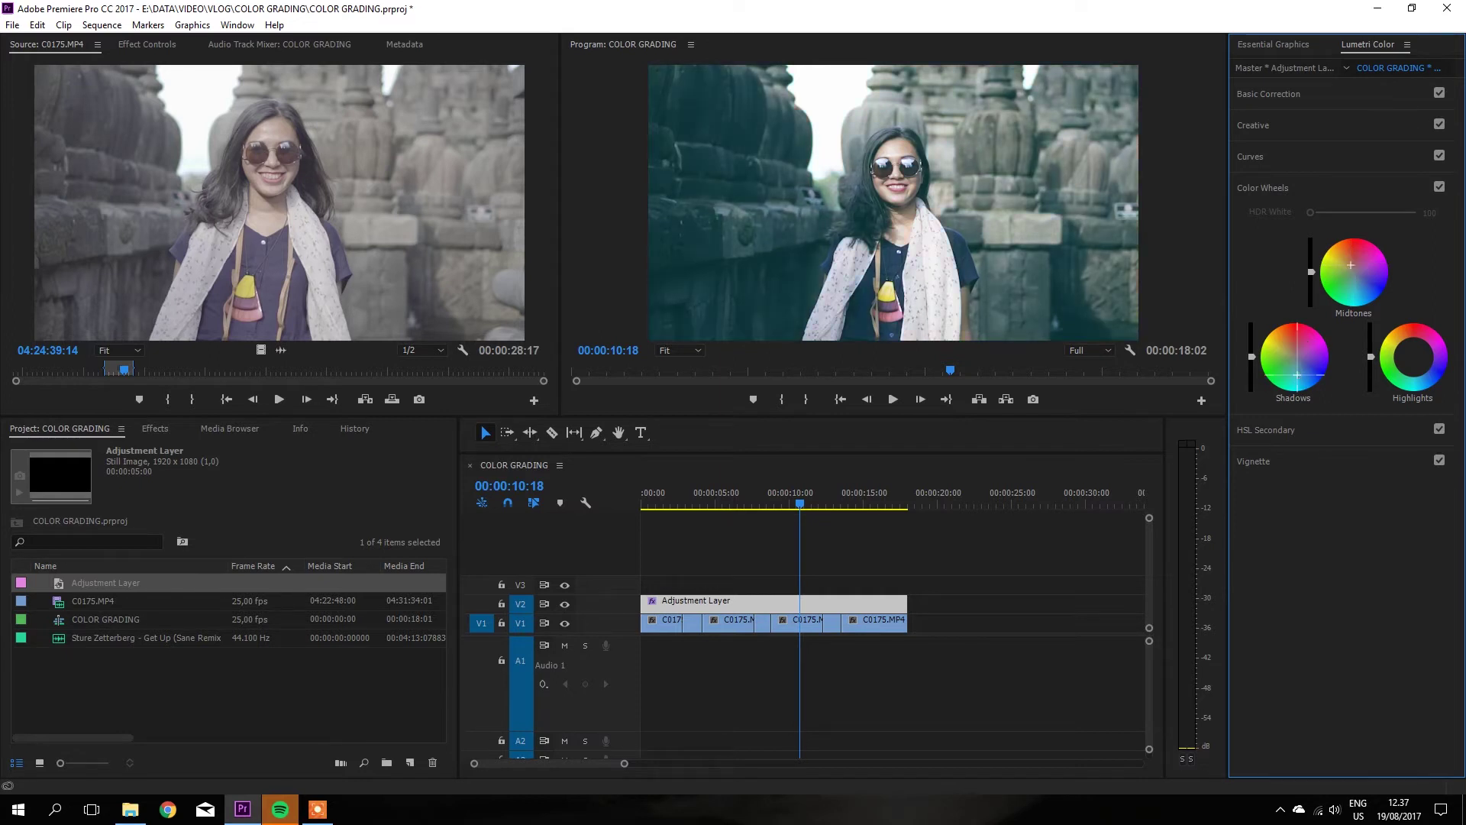
{"action": "left_click_drag", "start_coordinate": [1297, 374], "coordinate": [1298, 369]}
{"action": "left_click", "coordinate": [1423, 346]}
{"action": "left_click_drag", "start_coordinate": [1413, 347], "coordinate": [1412, 349]}
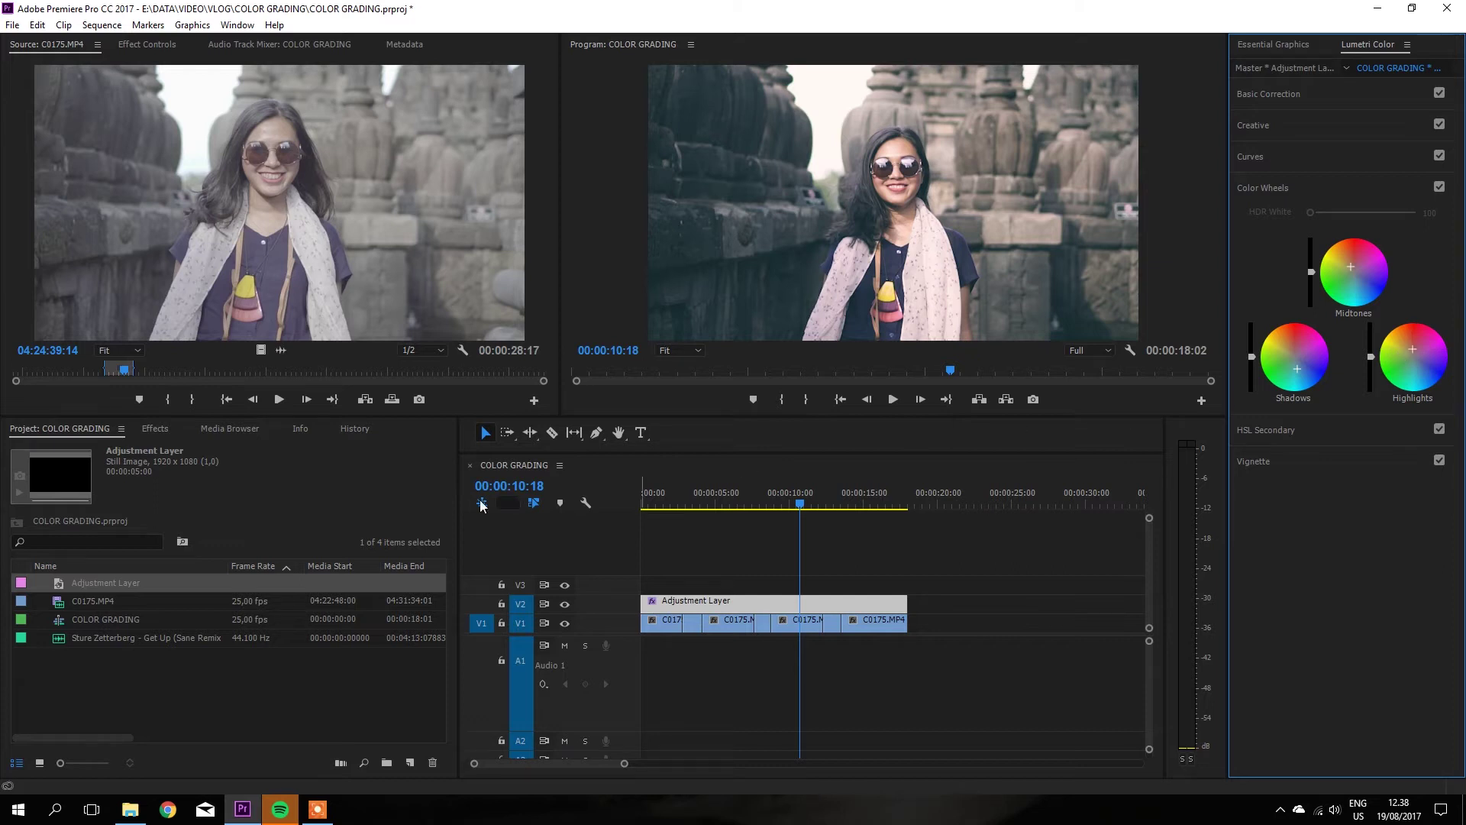
- Compare the footage with the V2 grade hidden and shown, scrub through, then collapse Color Wheels
{"action": "left_click", "coordinate": [564, 604]}
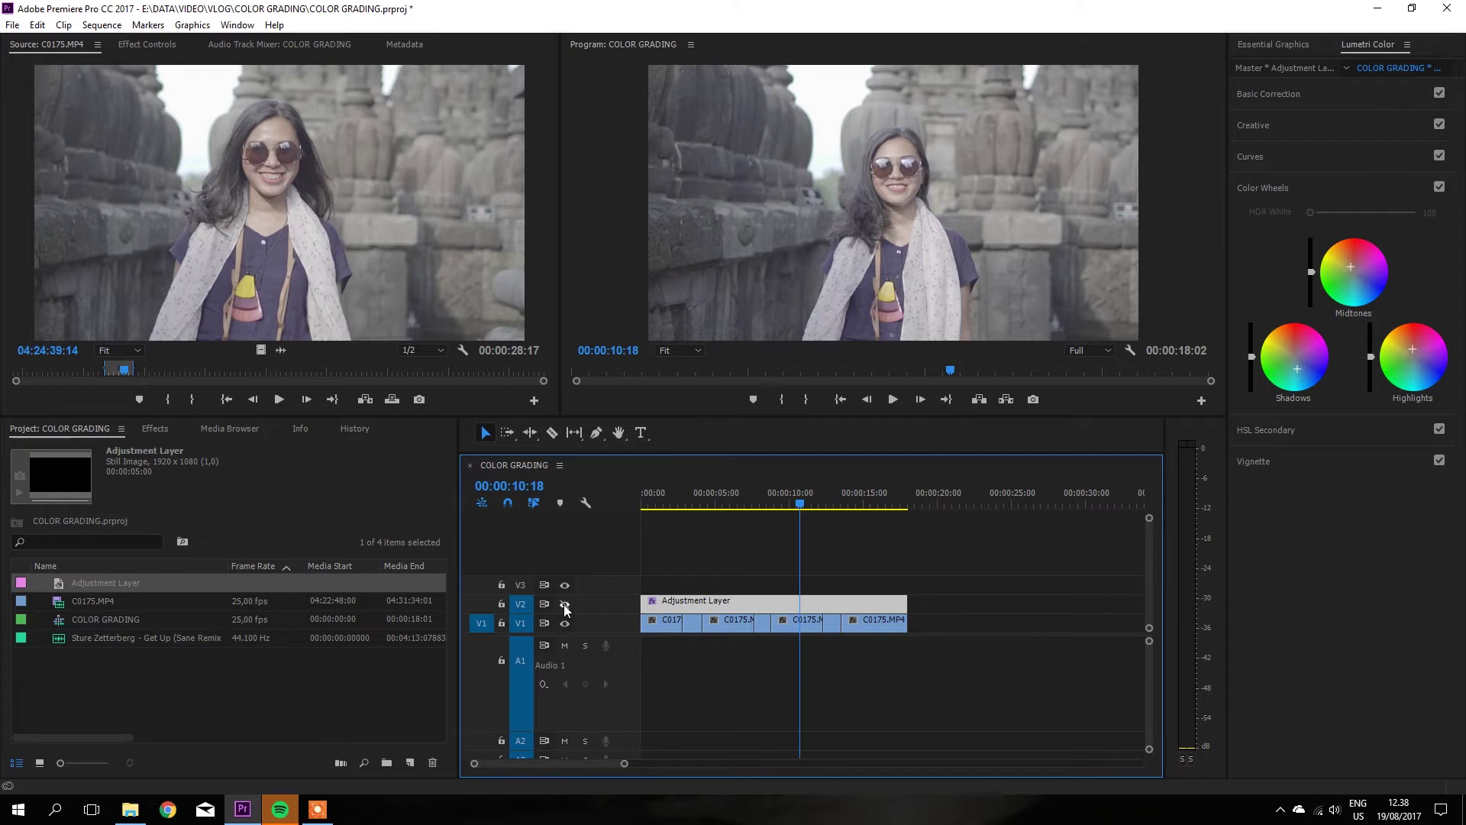
{"action": "left_click", "coordinate": [564, 604]}
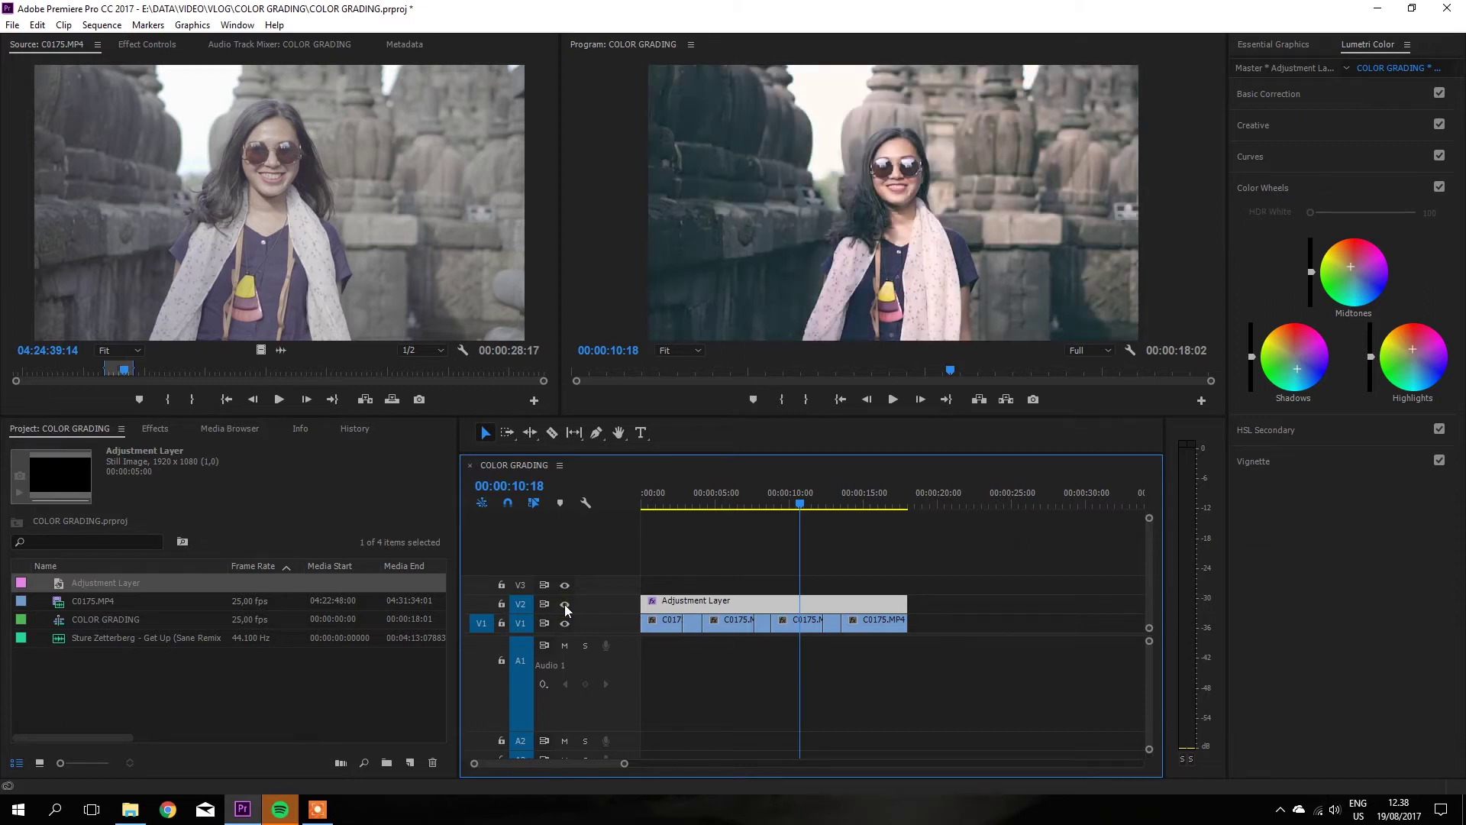
{"action": "left_click_drag", "start_coordinate": [800, 502], "coordinate": [682, 543]}
{"action": "mouse_move", "coordinate": [684, 544]}
{"action": "left_mouse_down"}
{"action": "mouse_move", "coordinate": [853, 578]}
{"action": "mouse_move", "coordinate": [663, 642]}
{"action": "left_mouse_up"}
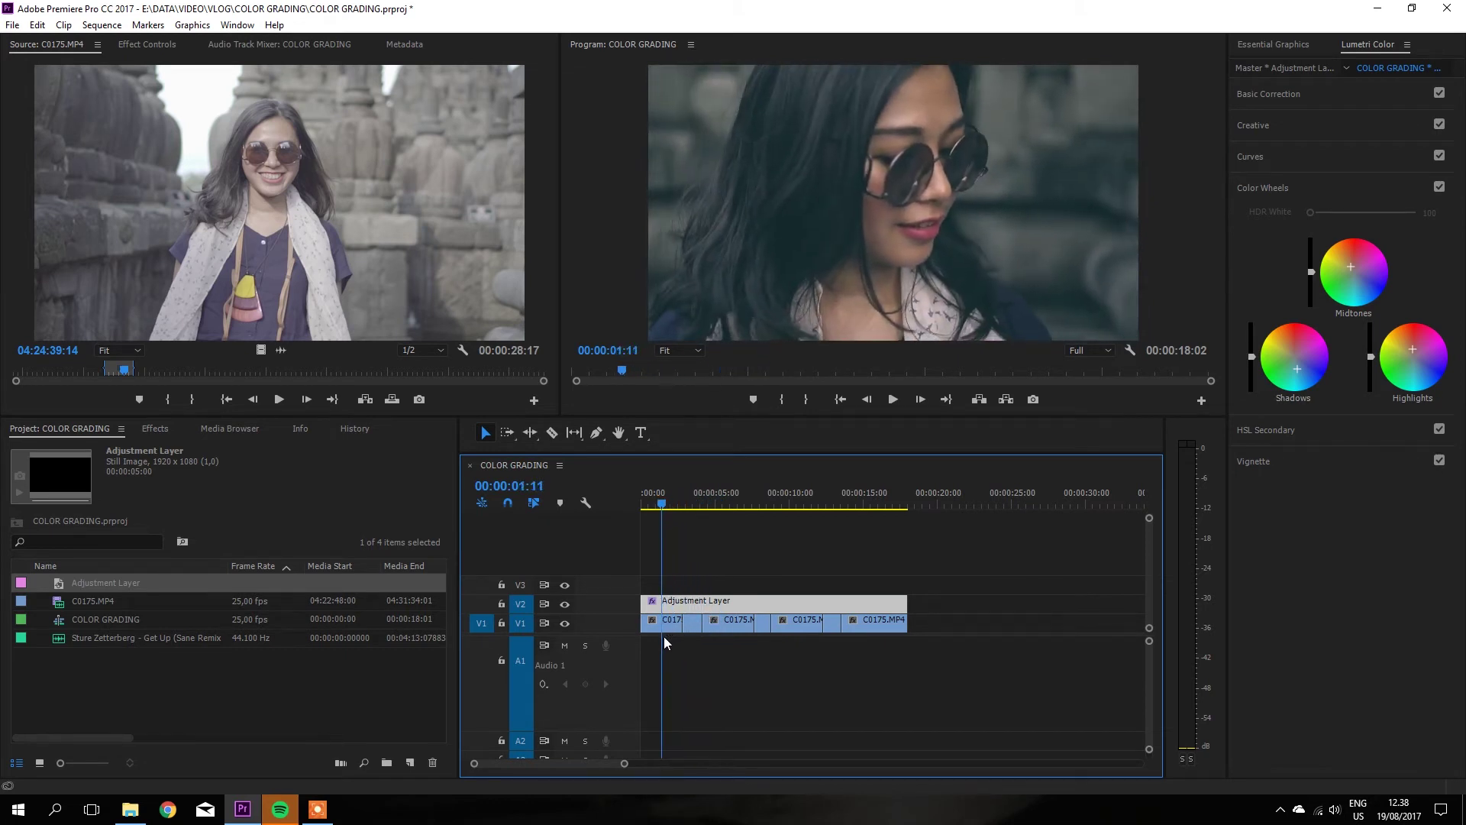
{"action": "left_click", "coordinate": [1263, 188]}
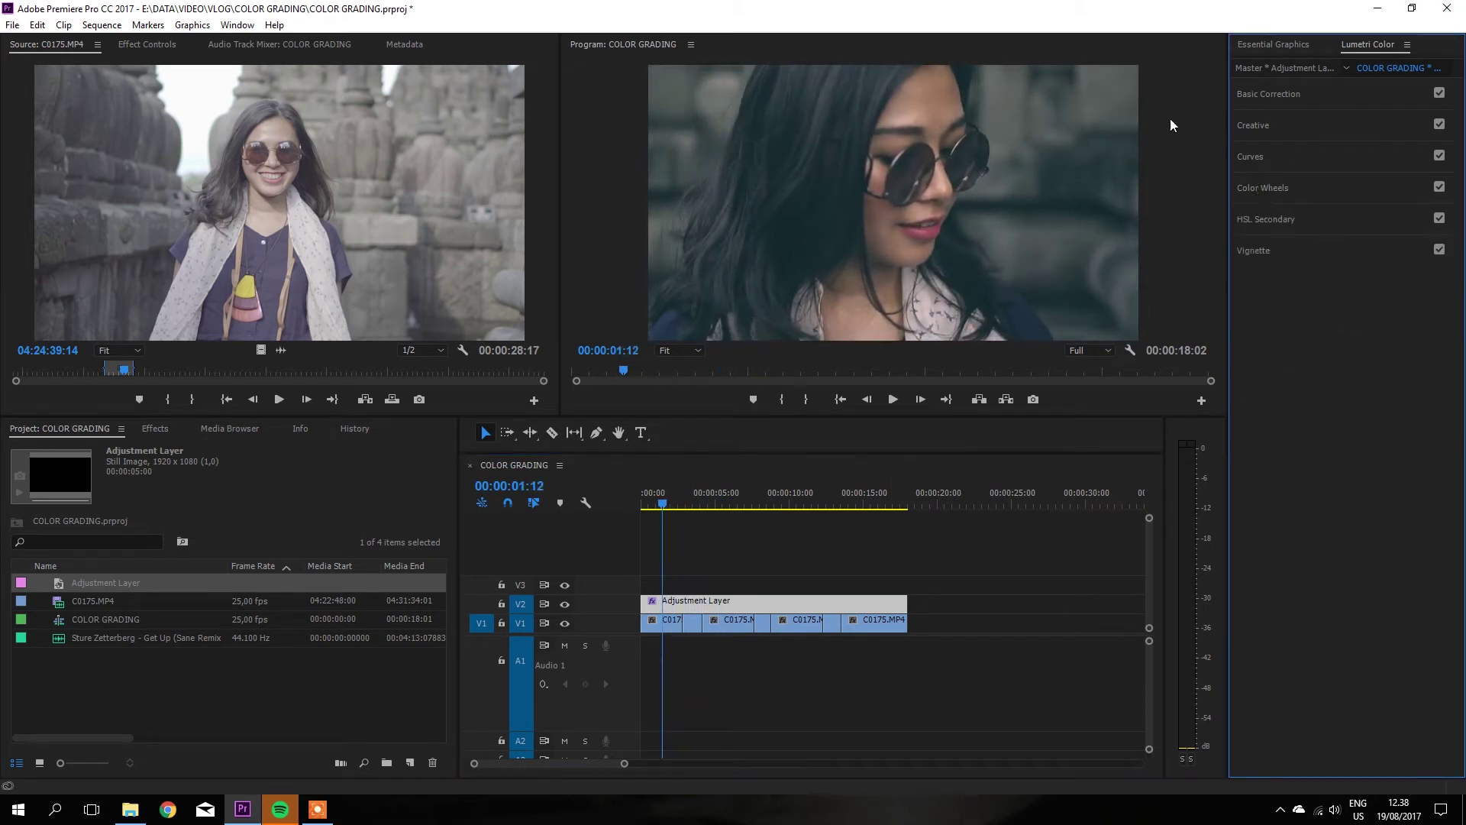
- Expand Basic Correction and move the playhead to about five seconds in
{"action": "left_click", "coordinate": [1261, 93]}
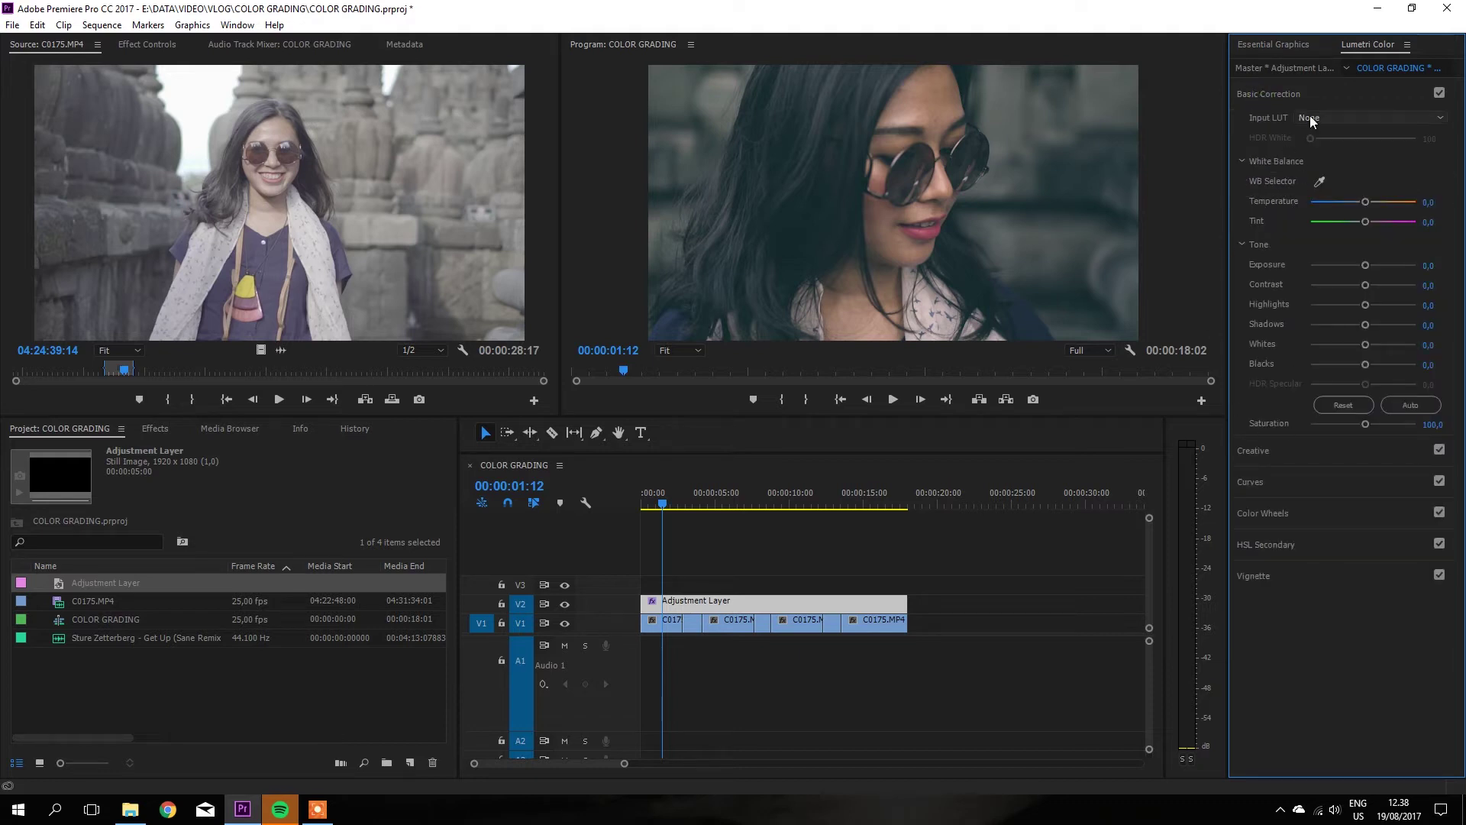
{"action": "mouse_move", "coordinate": [662, 506]}
{"action": "left_mouse_down"}
{"action": "mouse_move", "coordinate": [818, 525]}
{"action": "mouse_move", "coordinate": [674, 569]}
{"action": "mouse_move", "coordinate": [754, 585]}
{"action": "left_mouse_up"}
- Cut the adjustment layer at 00:00:07:17; give the first part Exposure 0,5, more contrast, lower highlights, lifted shadows, deeper blacks
{"action": "key", "text": "c"}
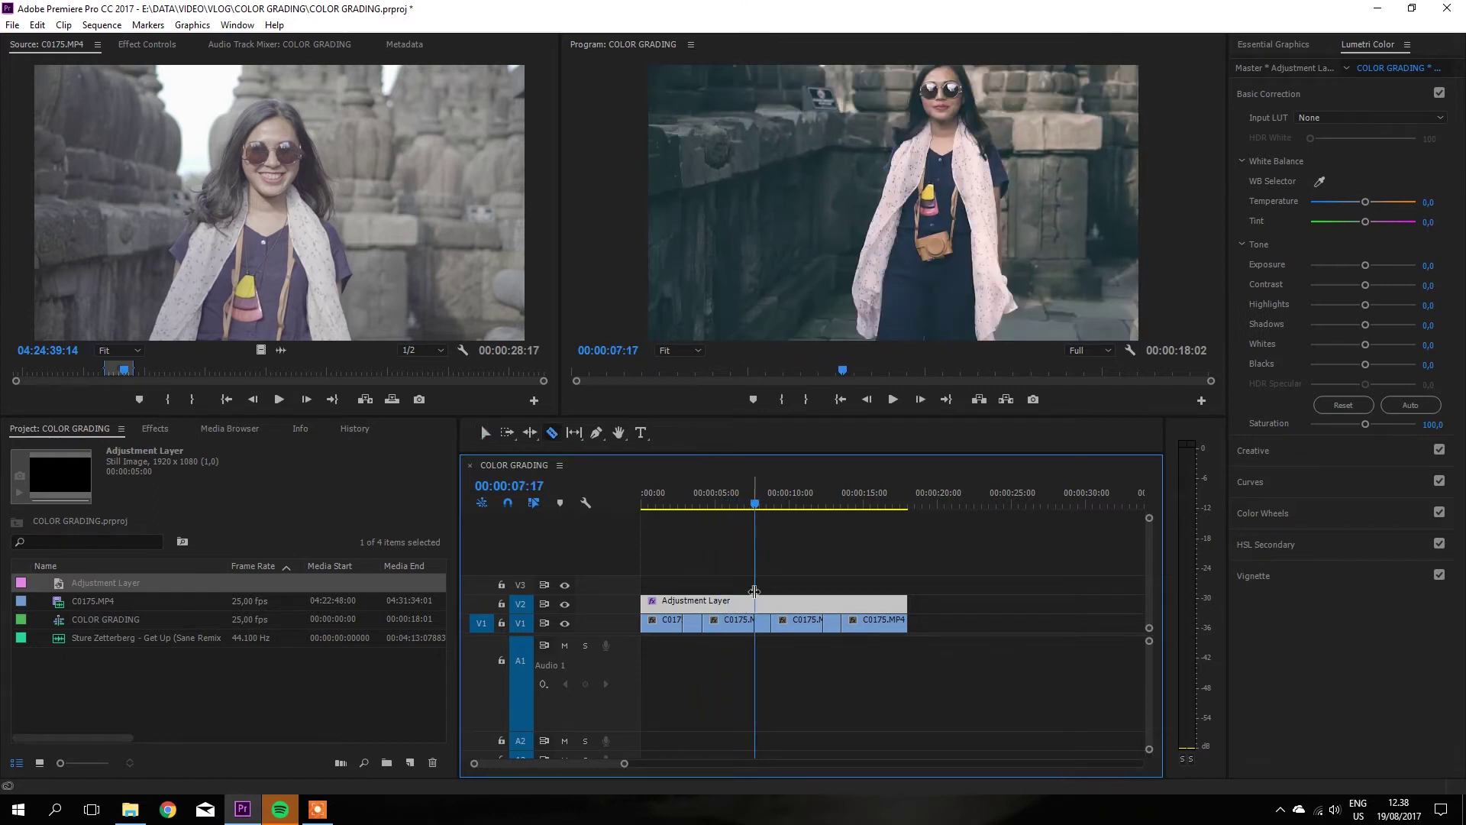
{"action": "left_click", "coordinate": [756, 604]}
{"action": "left_click", "coordinate": [710, 504]}
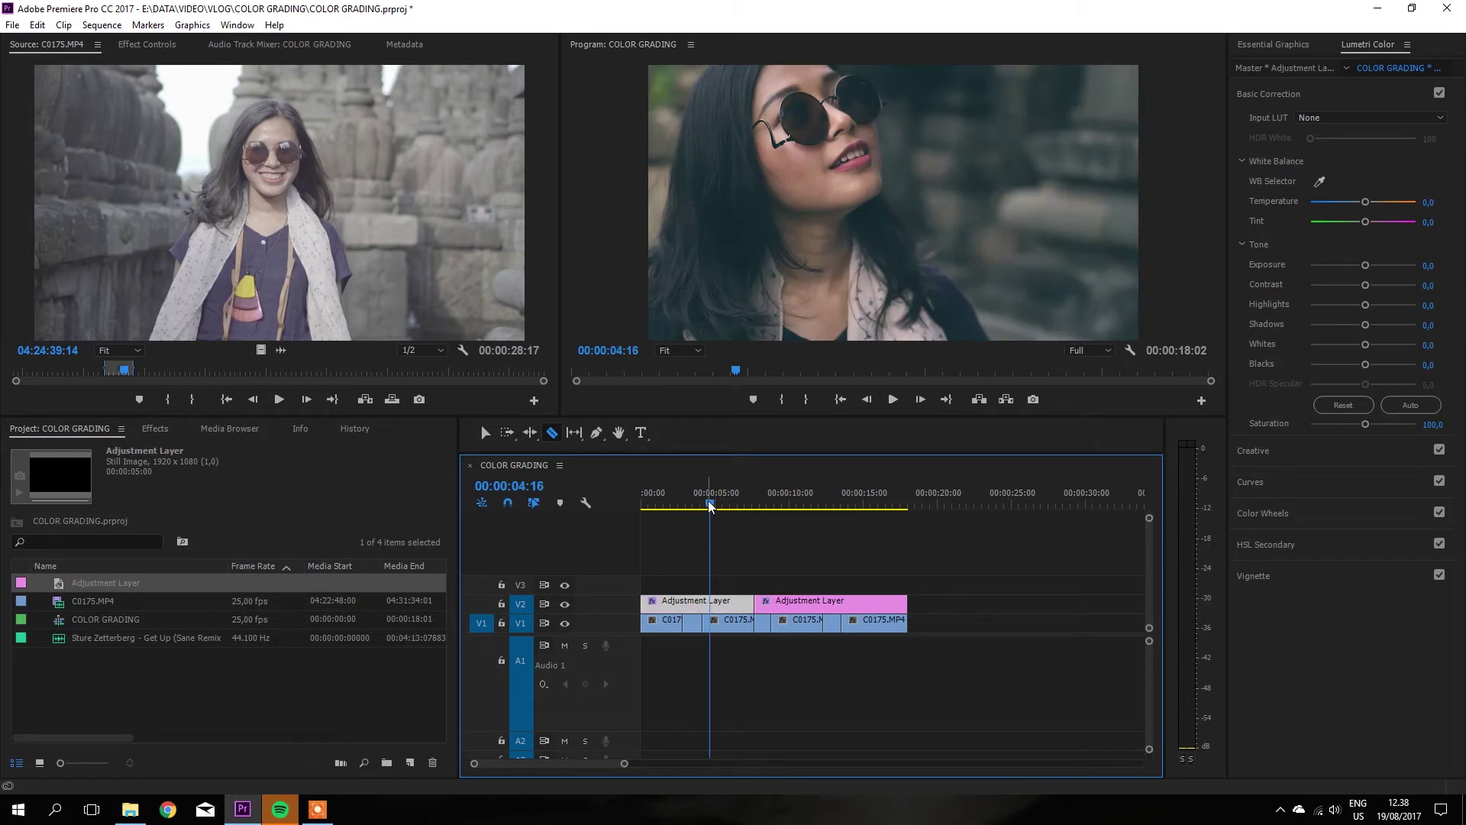
{"action": "left_click", "coordinate": [1428, 265]}
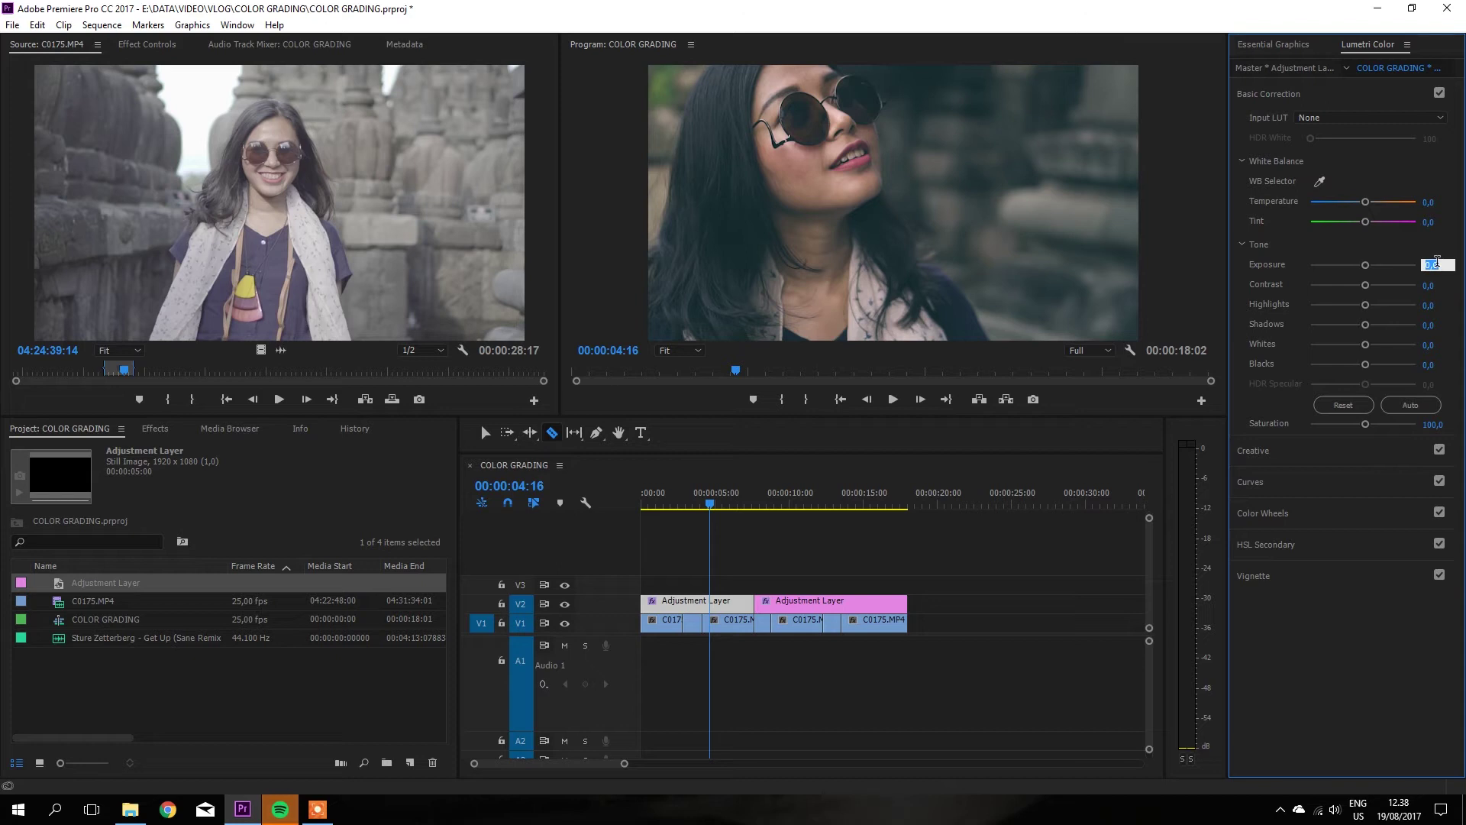
{"action": "type", "text": "0,5"}
{"action": "key", "text": "Return"}
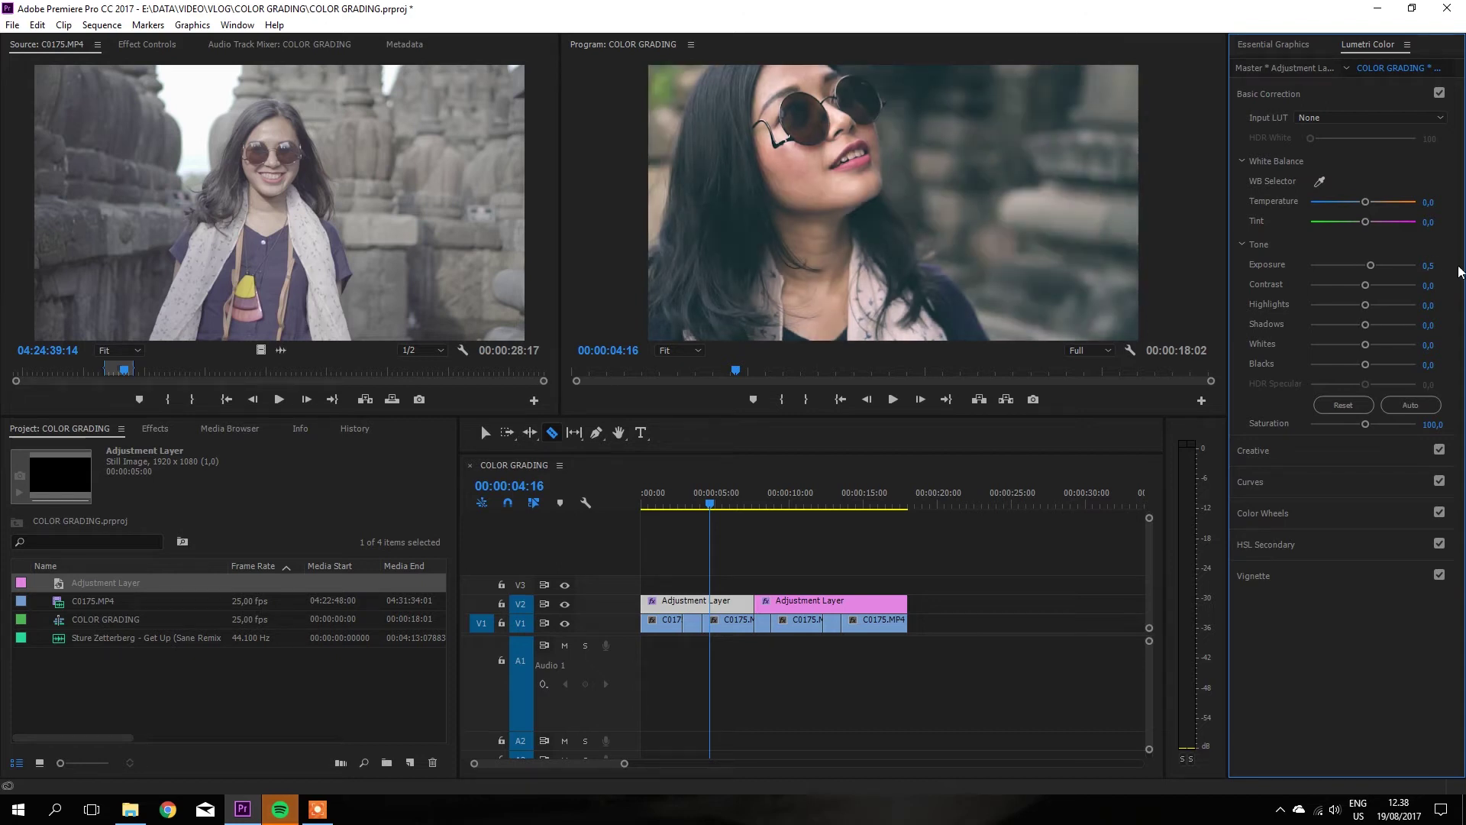
{"action": "left_click_drag", "start_coordinate": [1367, 285], "coordinate": [1381, 286]}
{"action": "left_click_drag", "start_coordinate": [1366, 307], "coordinate": [1358, 313]}
{"action": "left_click_drag", "start_coordinate": [1370, 329], "coordinate": [1375, 329]}
{"action": "left_click_drag", "start_coordinate": [1367, 366], "coordinate": [1360, 366]}
- Grade the second part: try Exposure -0,3 before resetting to 0,0, and lower highlights to -0,7
{"action": "left_click_drag", "start_coordinate": [710, 506], "coordinate": [813, 502]}
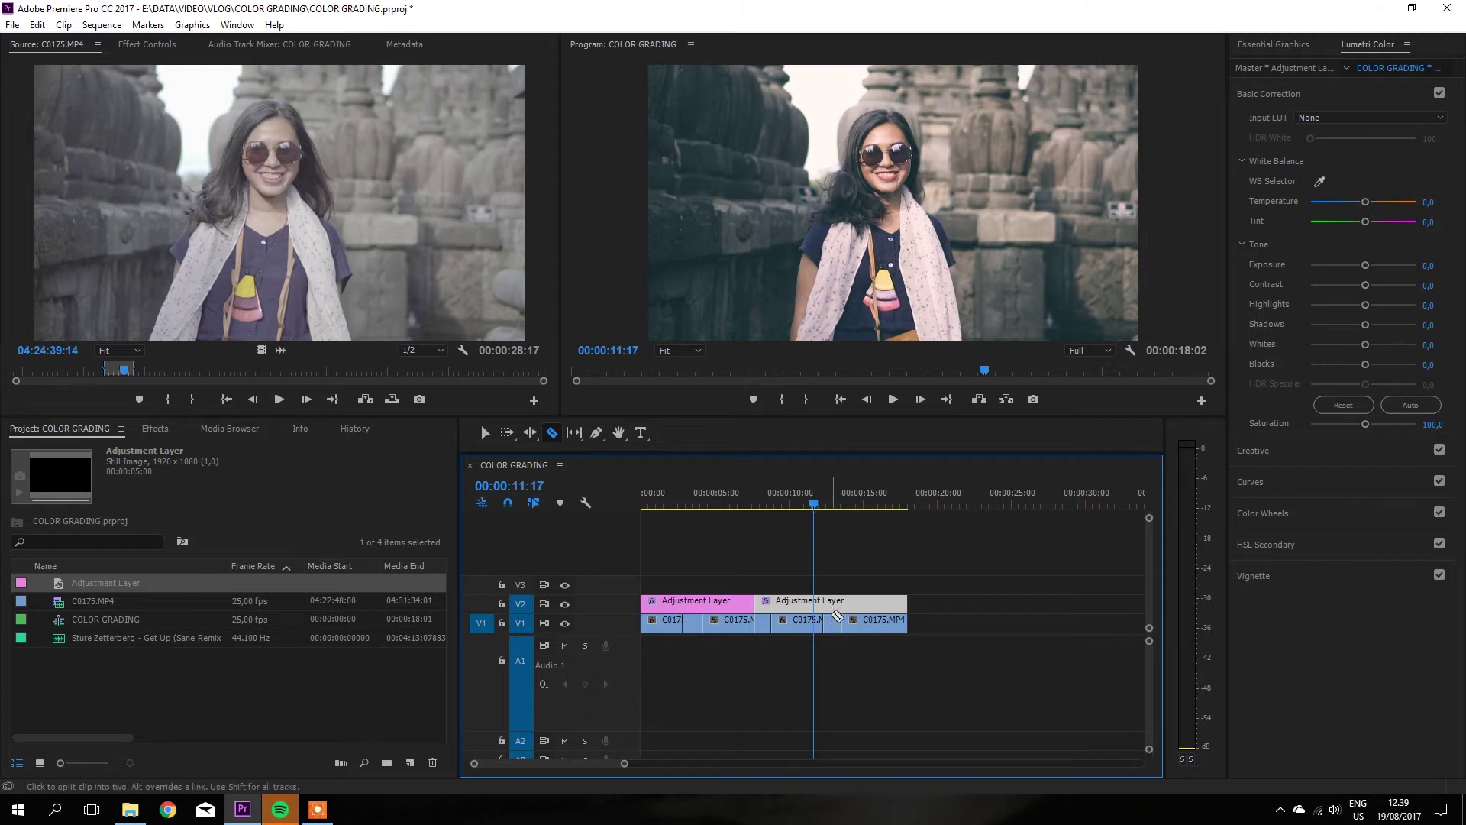
{"action": "key", "text": "v"}
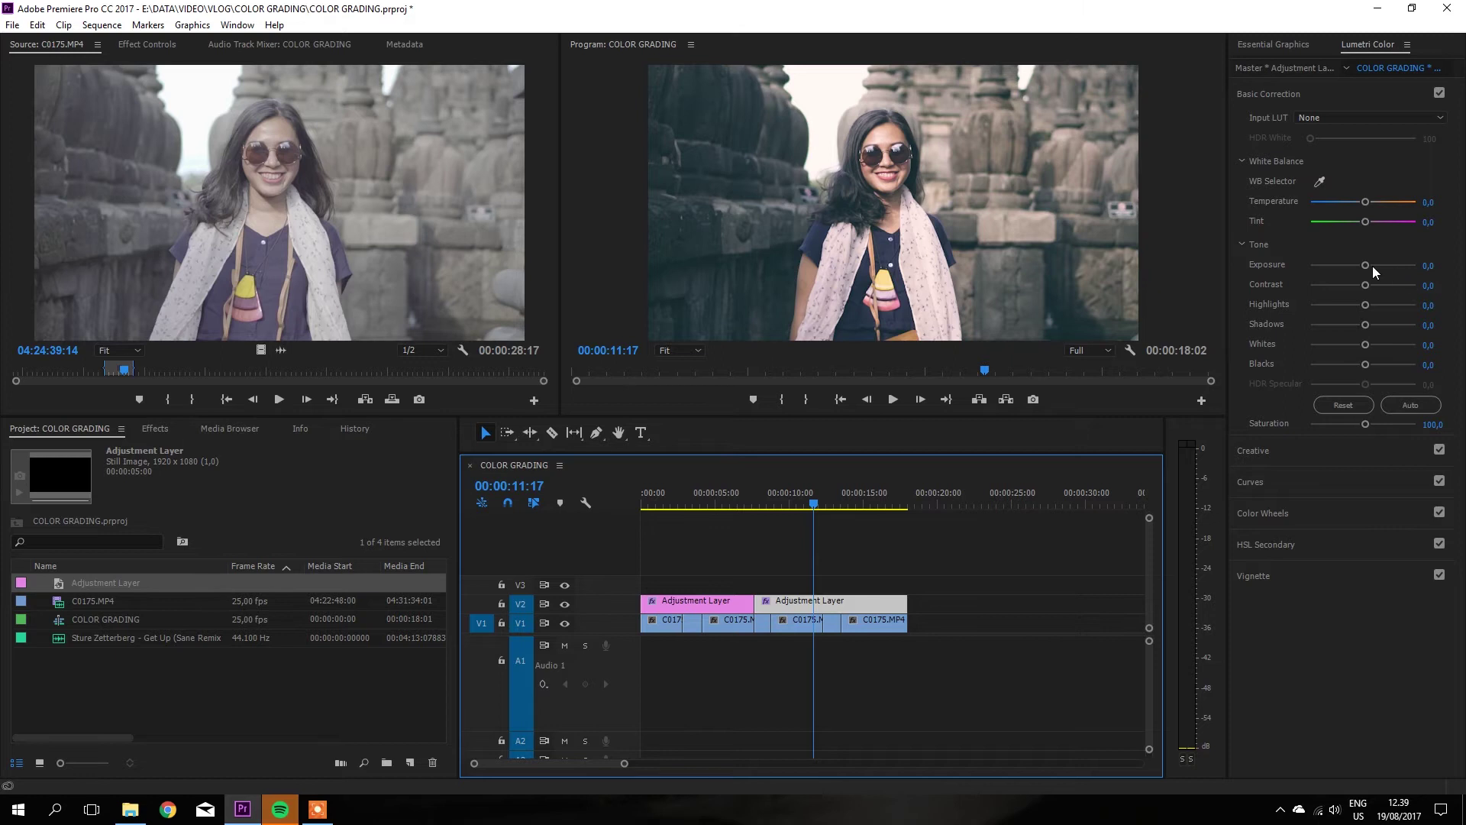
{"action": "left_click_drag", "start_coordinate": [1364, 265], "coordinate": [1360, 265]}
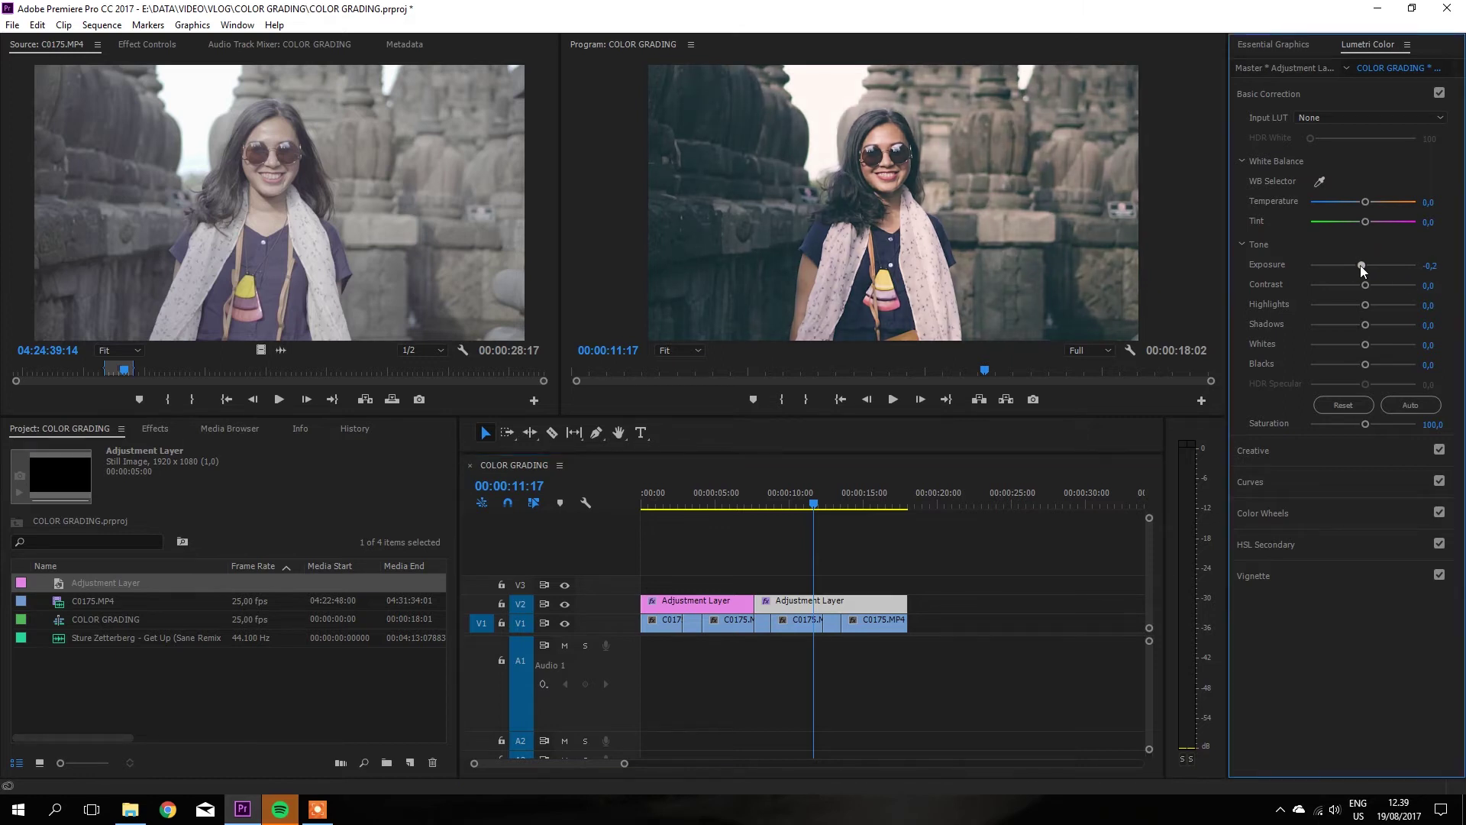
{"action": "left_click", "coordinate": [1434, 265]}
{"action": "left_click", "coordinate": [1444, 259]}
{"action": "type", "text": "-0,3"}
{"action": "key", "text": "Return"}
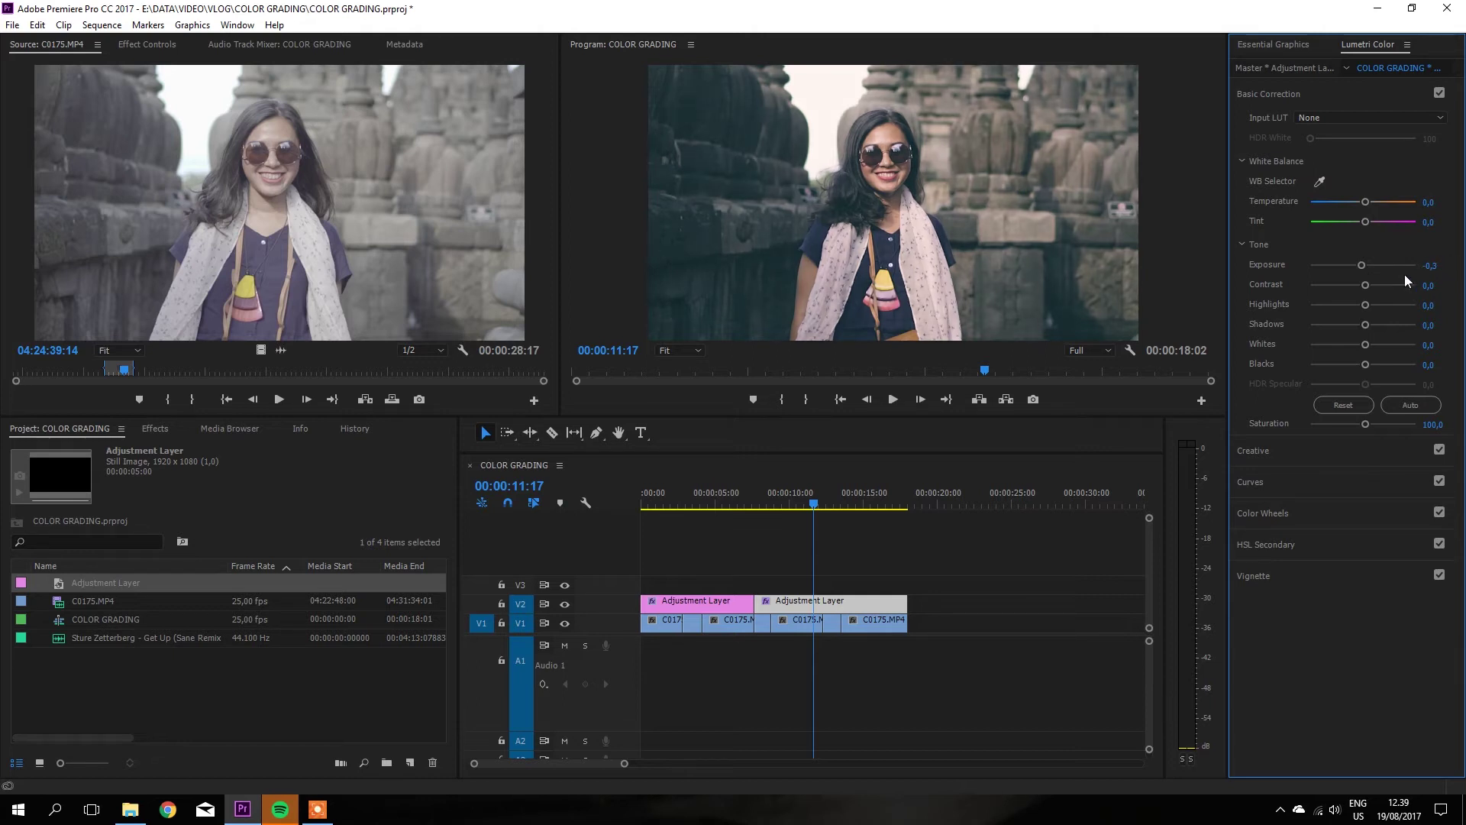
{"action": "left_click_drag", "start_coordinate": [1365, 310], "coordinate": [1365, 311]}
{"action": "mouse_move", "coordinate": [819, 506]}
{"action": "left_mouse_down"}
{"action": "mouse_move", "coordinate": [910, 518]}
{"action": "mouse_move", "coordinate": [759, 551]}
{"action": "left_mouse_up"}
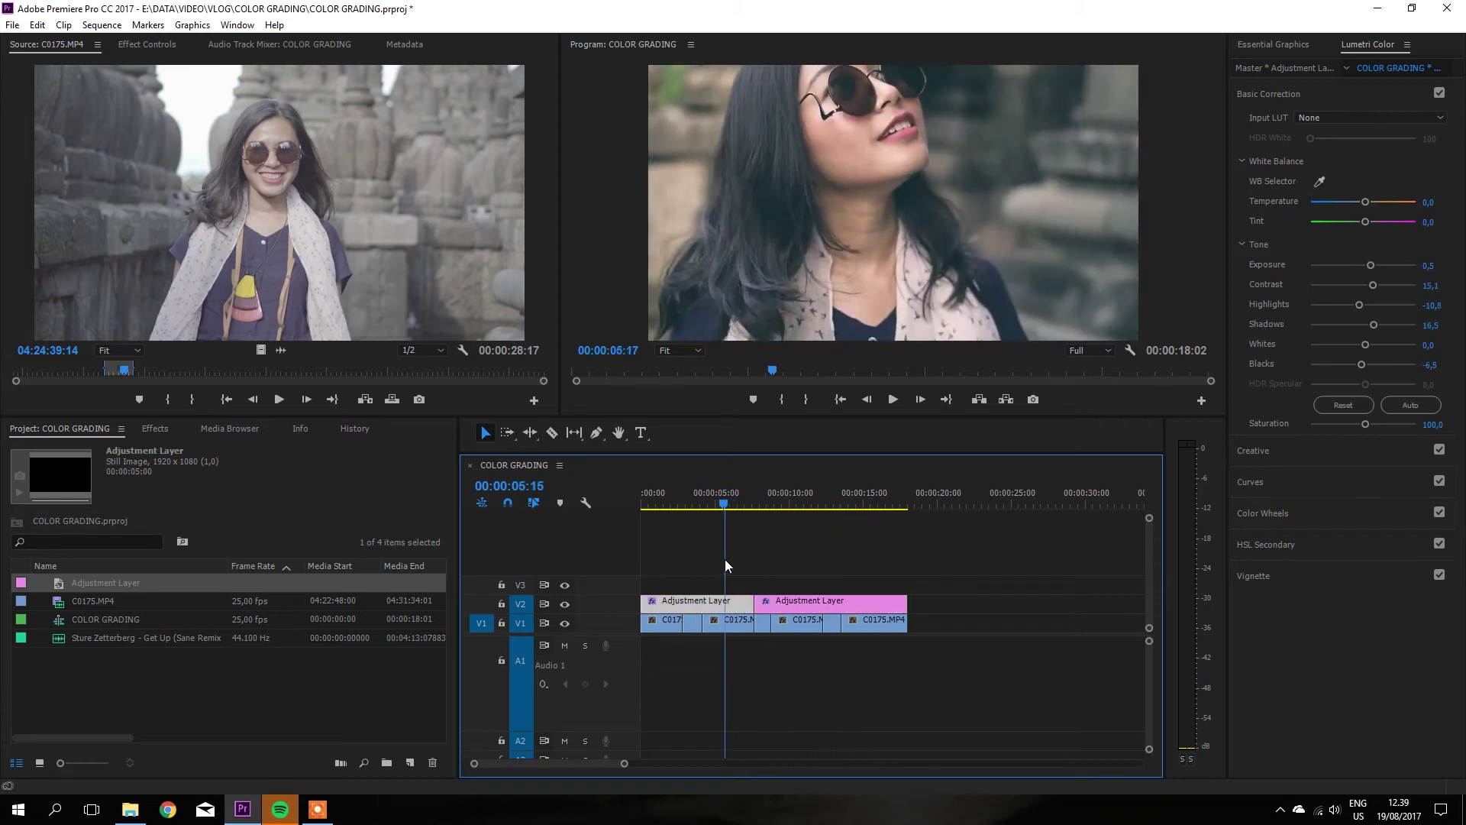
{"action": "left_click_drag", "start_coordinate": [759, 552], "coordinate": [820, 589]}
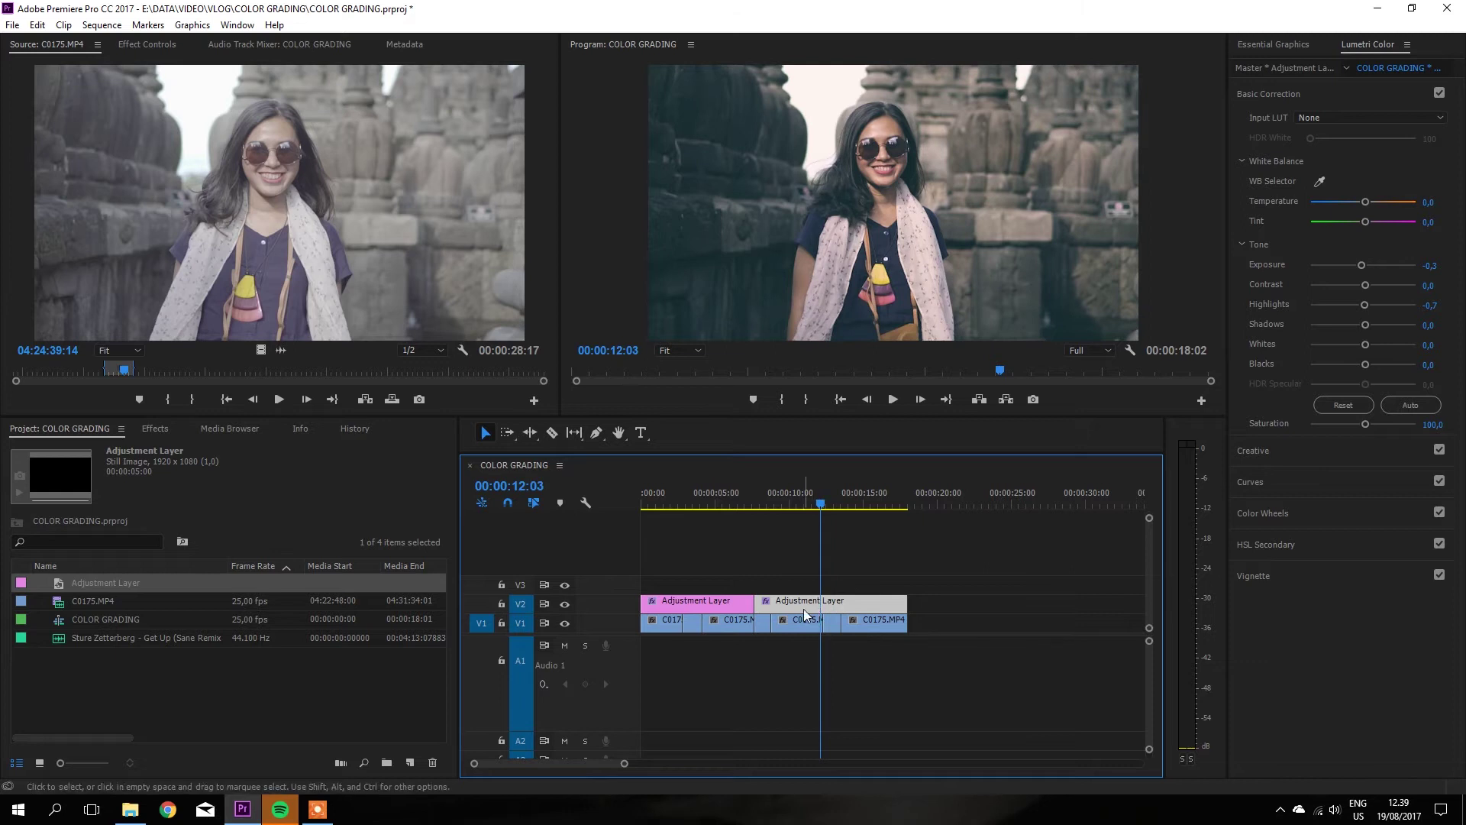
{"action": "left_click_drag", "start_coordinate": [1425, 271], "coordinate": [1438, 265]}
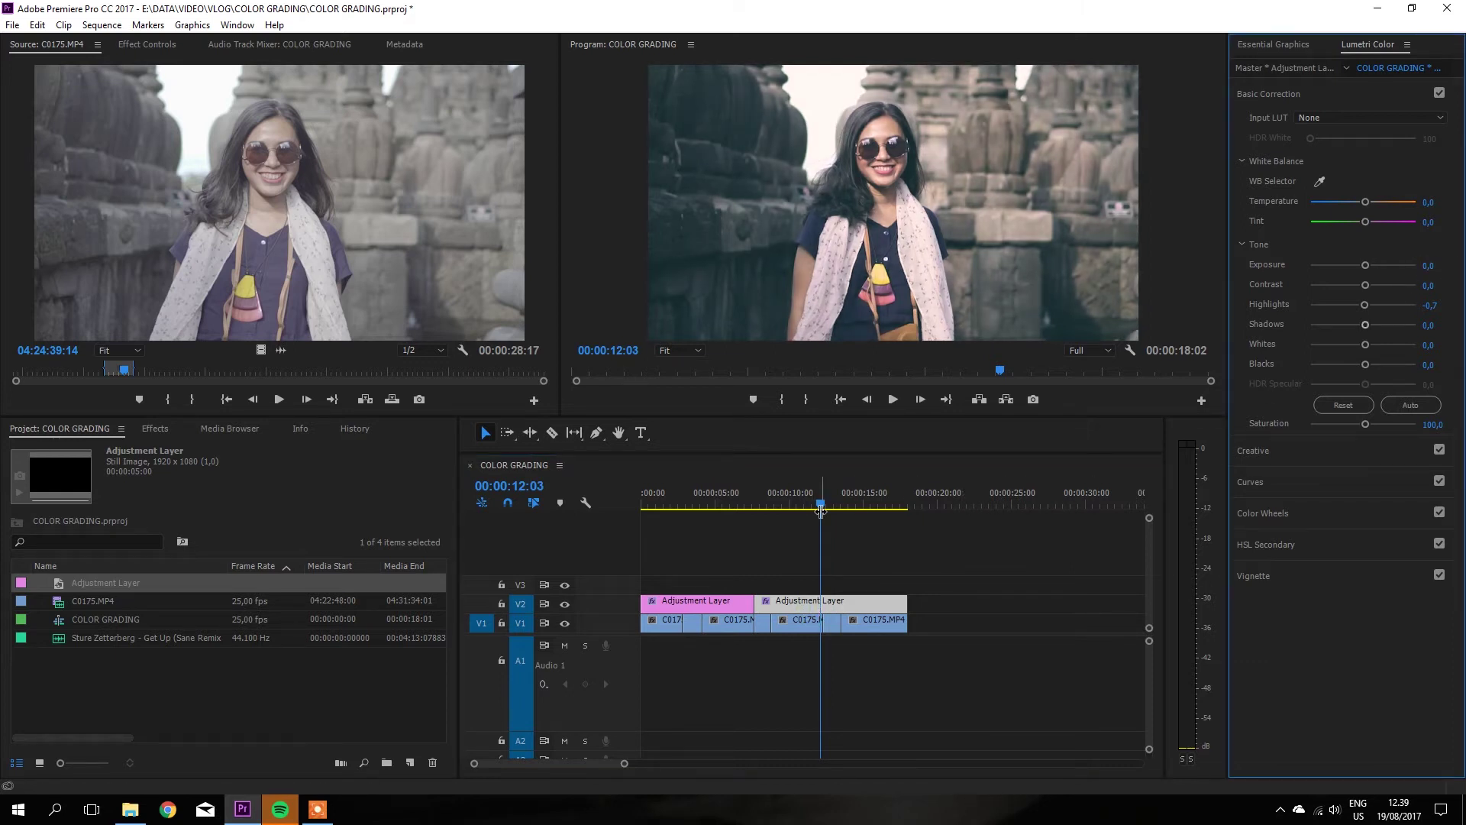
{"action": "mouse_move", "coordinate": [820, 507]}
{"action": "left_mouse_down"}
{"action": "mouse_move", "coordinate": [756, 519]}
{"action": "mouse_move", "coordinate": [855, 522]}
{"action": "mouse_move", "coordinate": [662, 544]}
{"action": "left_mouse_up"}
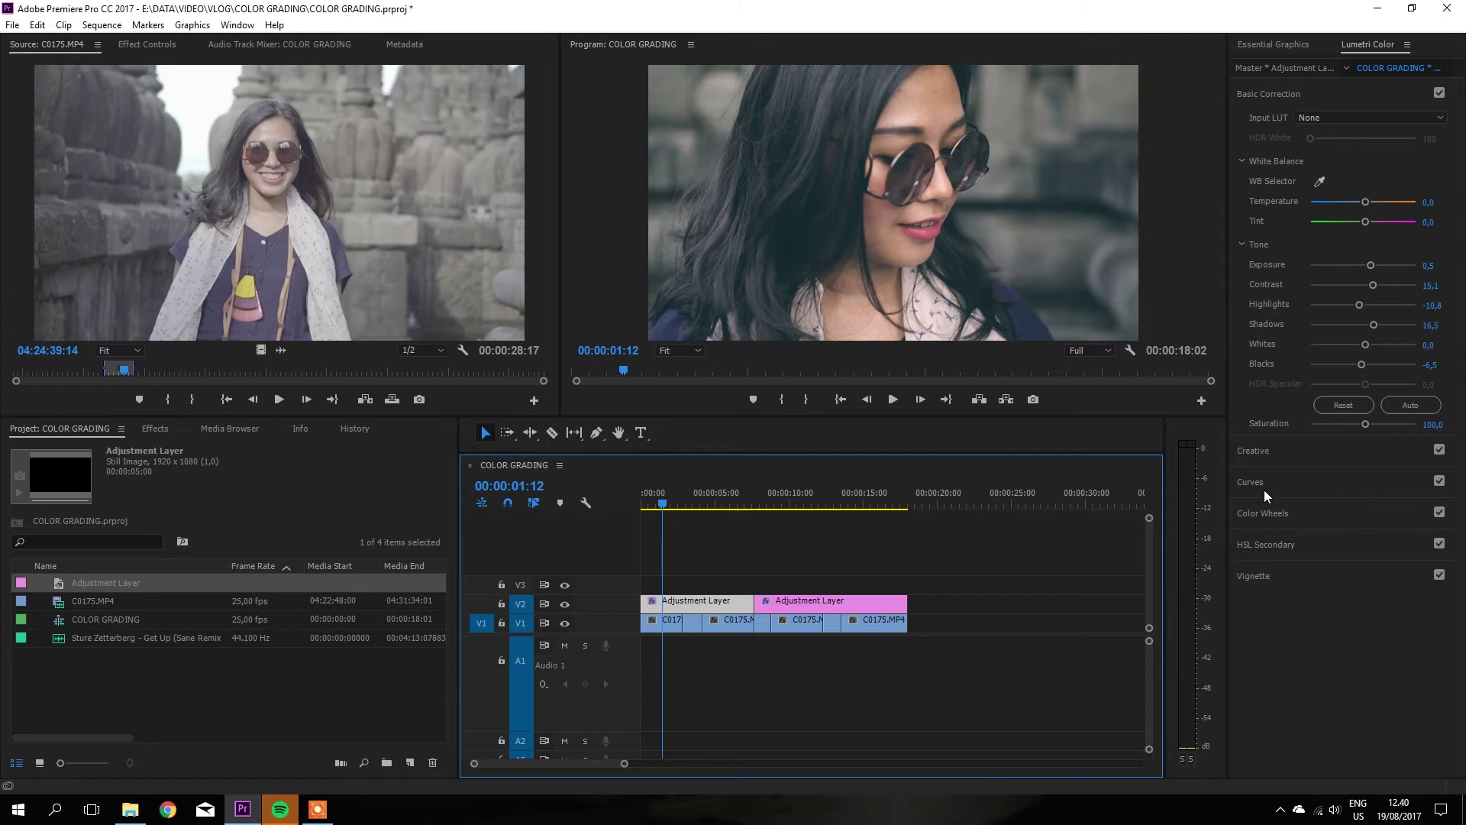
- Expand Creative and give the first adjustment layer a Faded Film look with adjusted saturation
{"action": "left_click", "coordinate": [1258, 457]}
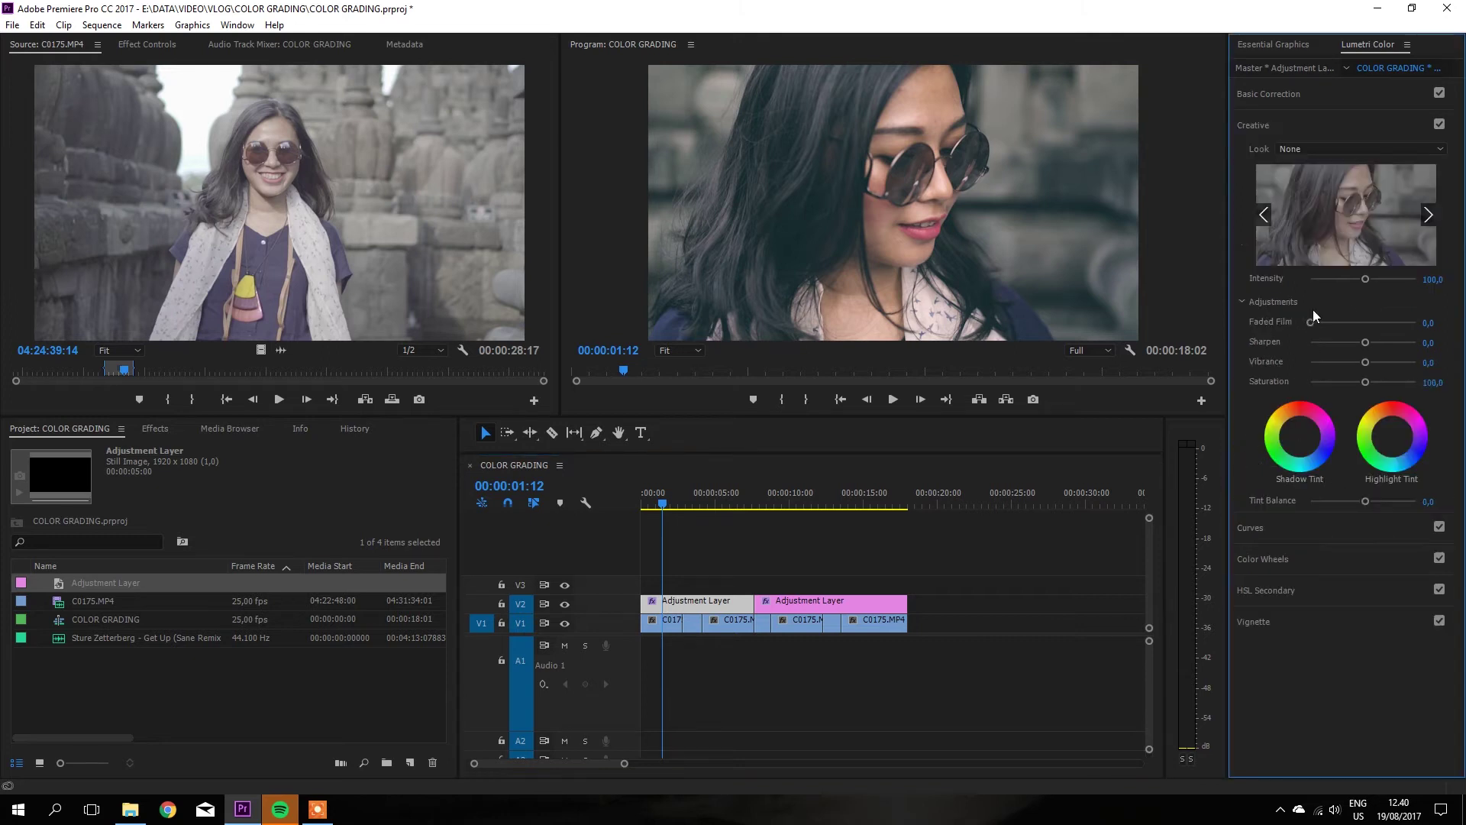
{"action": "left_click_drag", "start_coordinate": [1320, 322], "coordinate": [1331, 322]}
{"action": "left_click_drag", "start_coordinate": [1366, 382], "coordinate": [1368, 382]}
- Select the second adjustment layer and set Faded Film to 17.3 with slightly lower saturation
{"action": "left_click", "coordinate": [803, 493]}
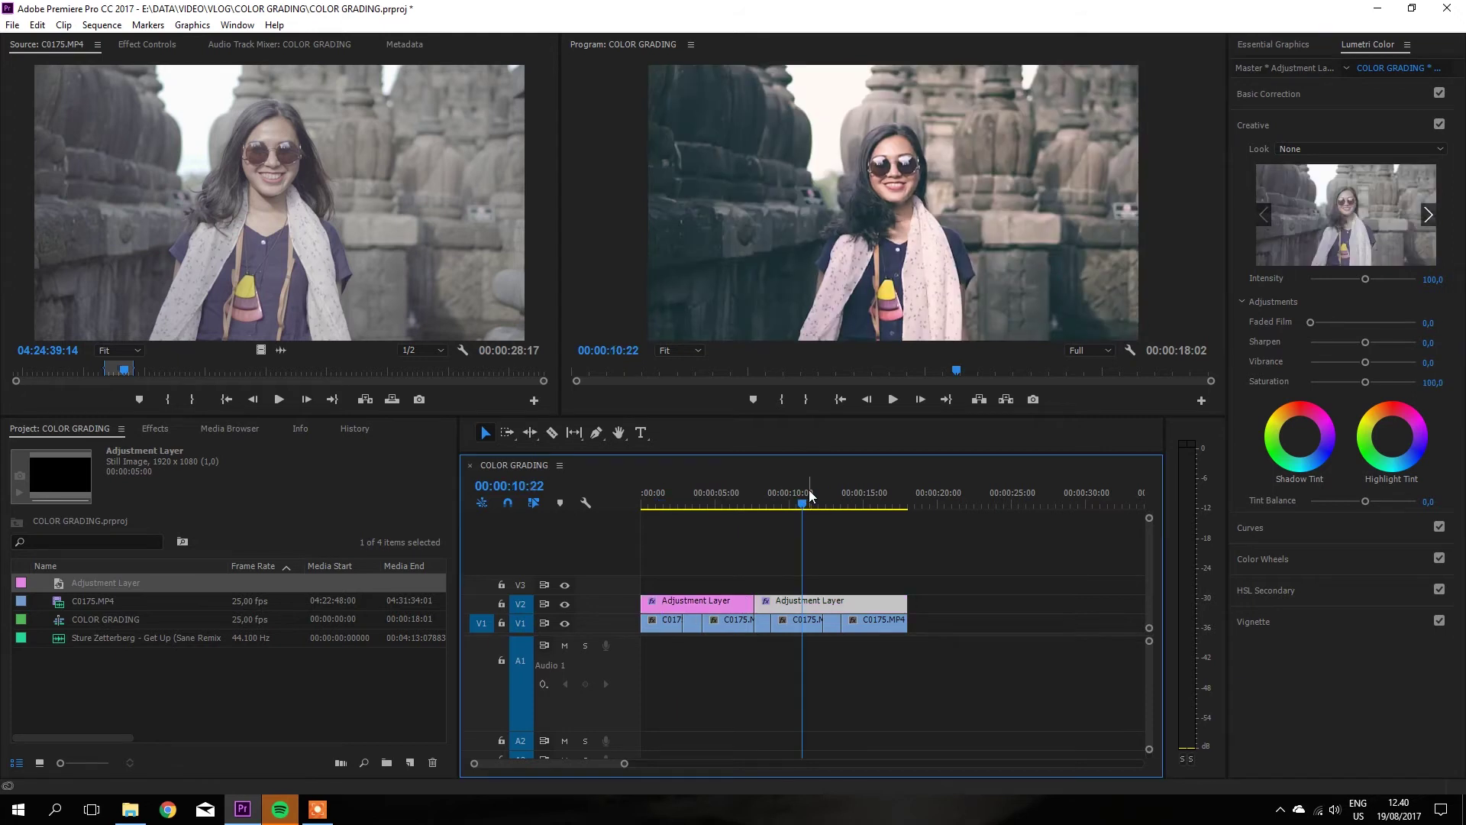
{"action": "left_click", "coordinate": [825, 602]}
{"action": "left_click_drag", "start_coordinate": [1312, 321], "coordinate": [1329, 319]}
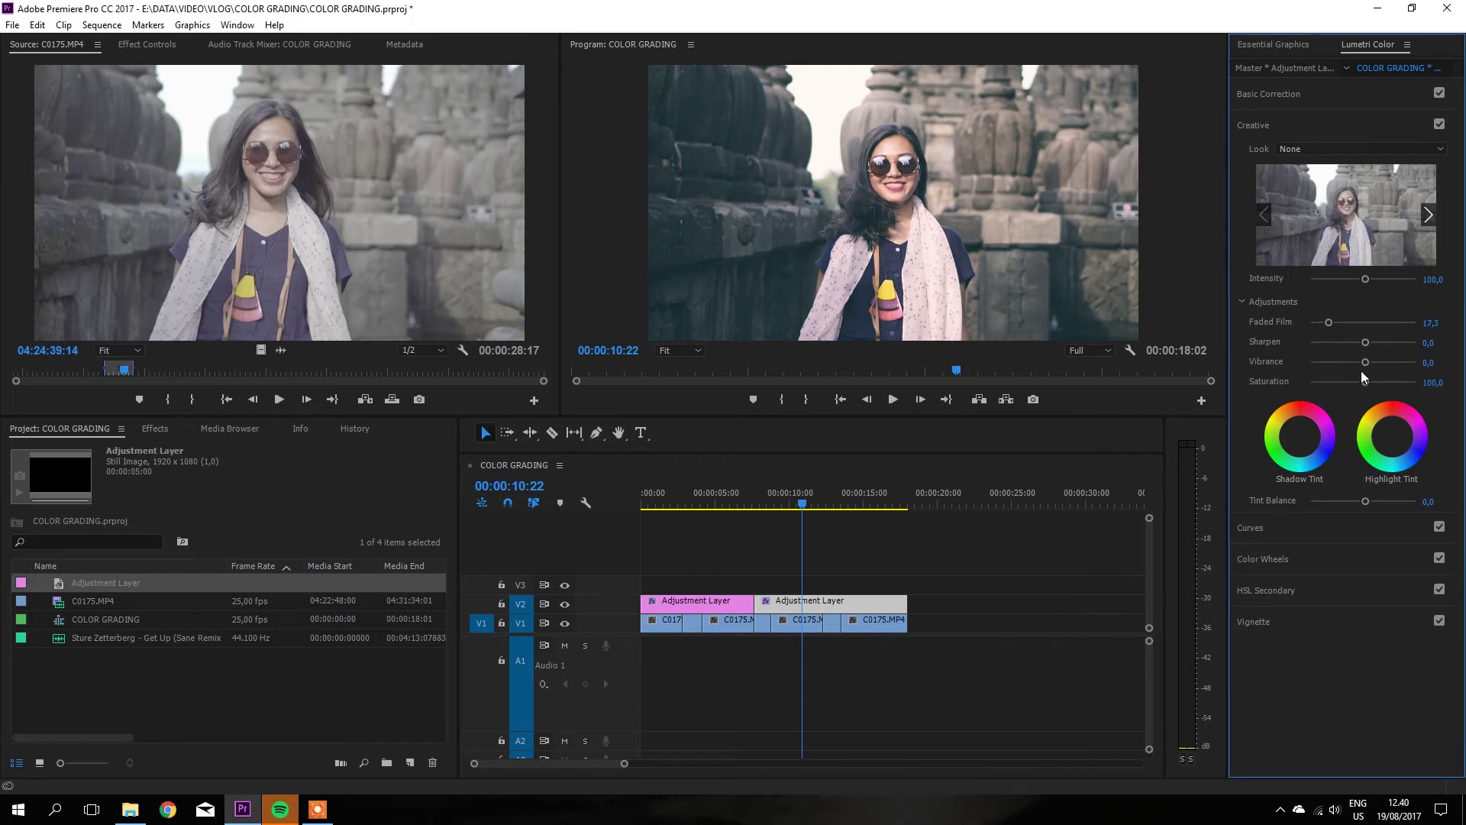
{"action": "left_click_drag", "start_coordinate": [1366, 382], "coordinate": [1362, 382]}
{"action": "left_click_drag", "start_coordinate": [805, 492], "coordinate": [670, 542]}
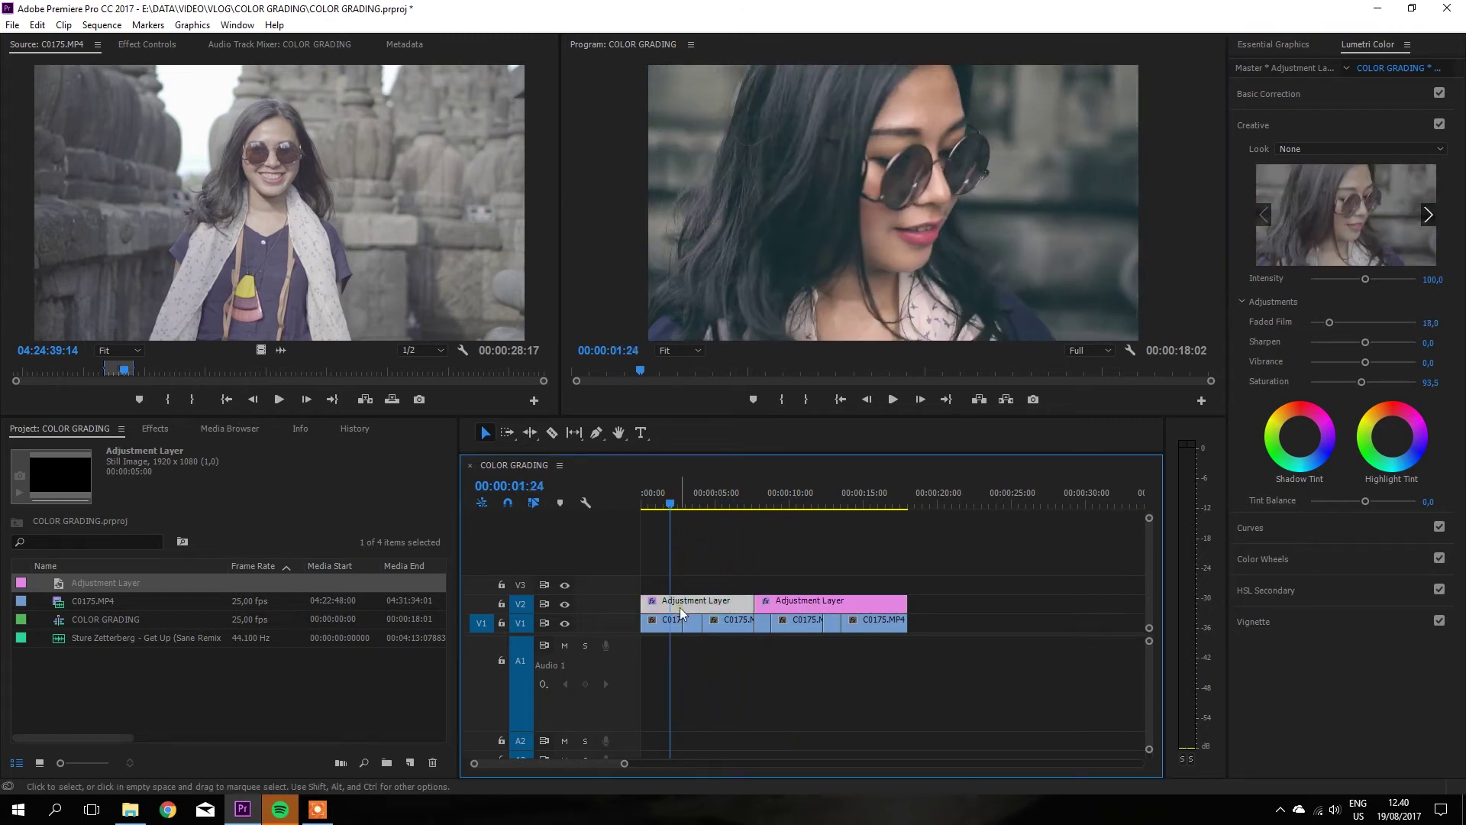
{"action": "left_click", "coordinate": [564, 604]}
{"action": "left_click", "coordinate": [563, 602]}
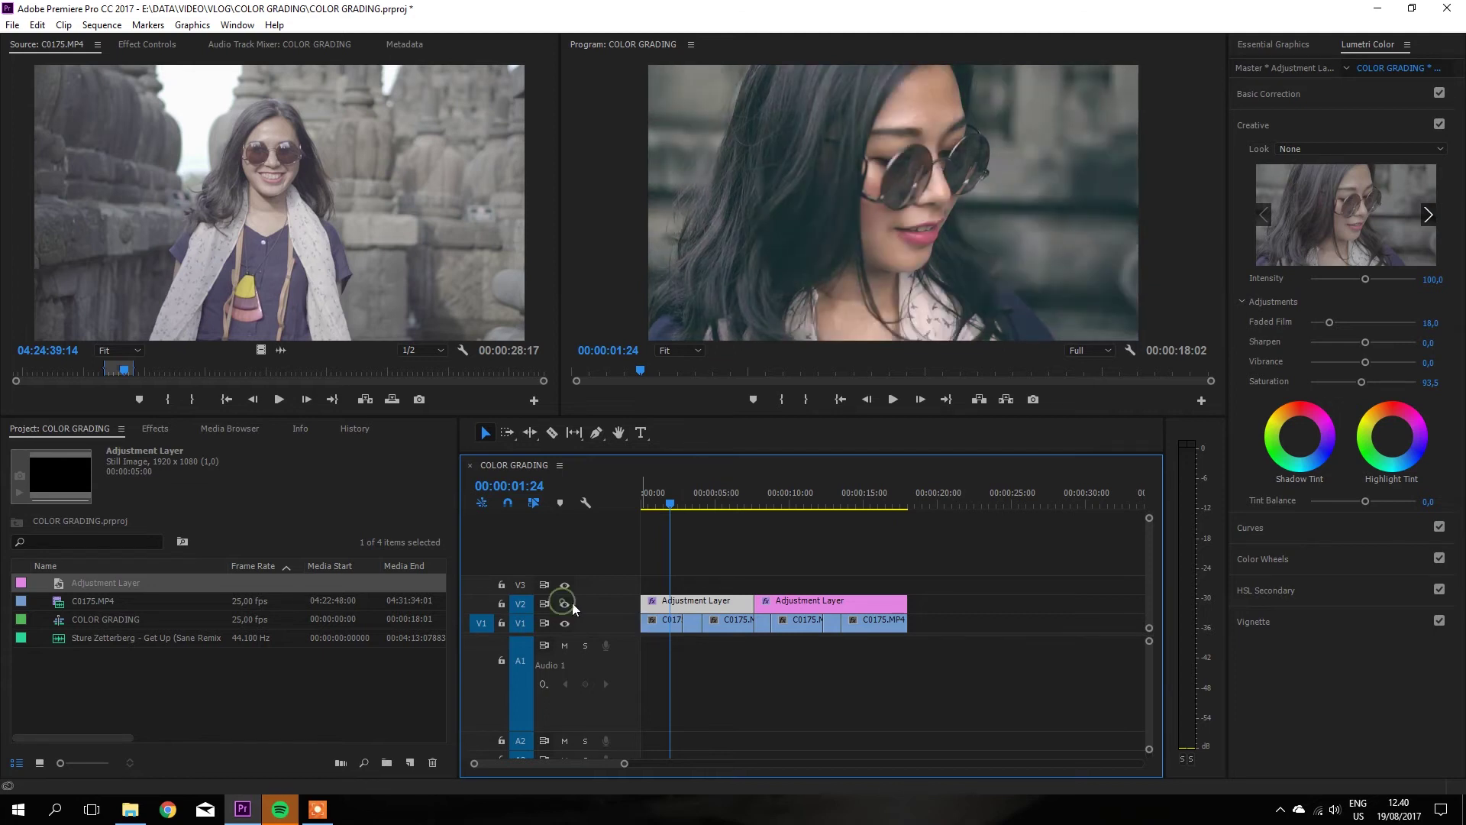
{"action": "left_click", "coordinate": [564, 604]}
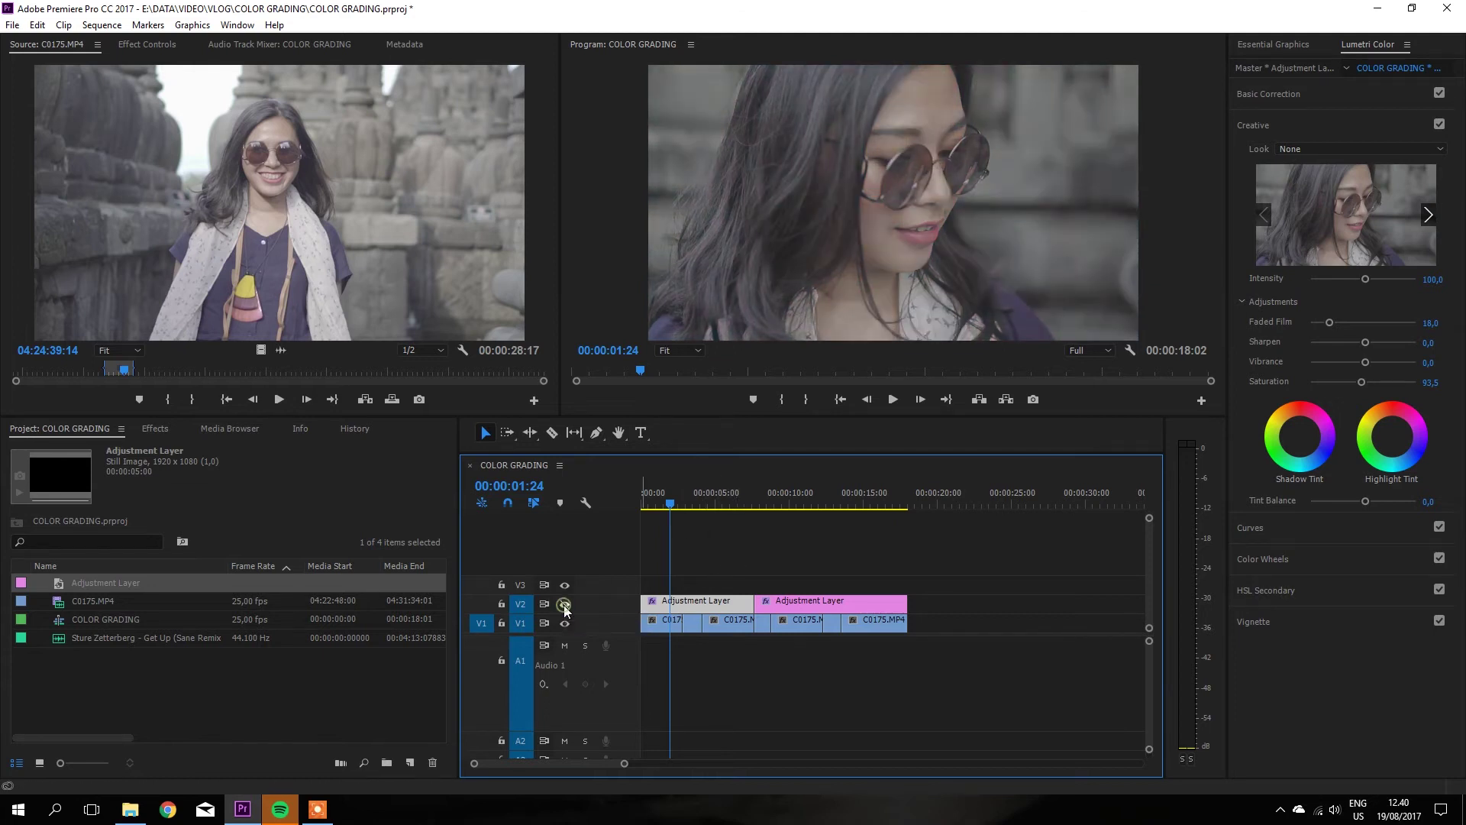
{"action": "left_click", "coordinate": [563, 605]}
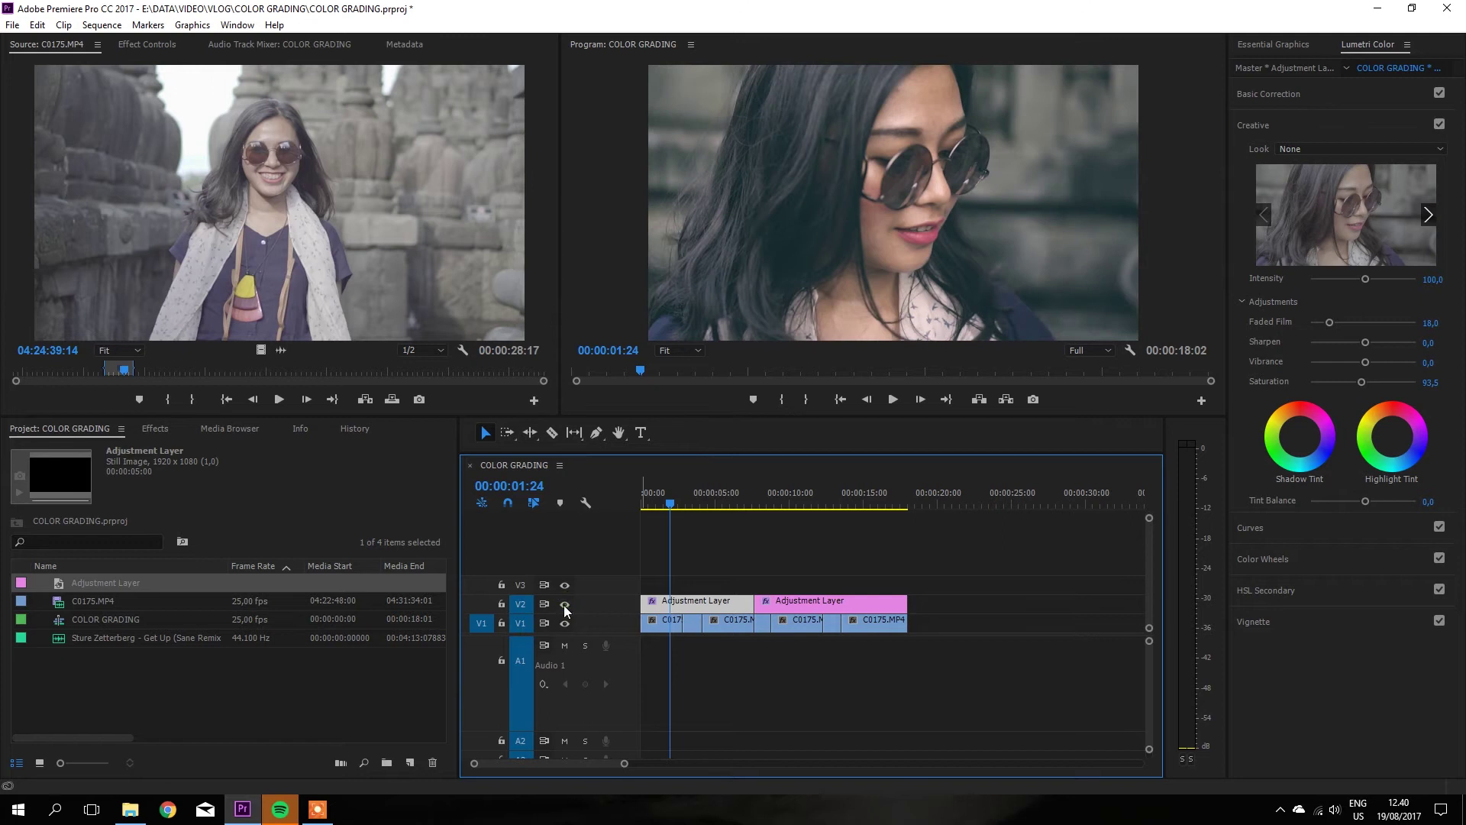
{"action": "left_click", "coordinate": [672, 504]}
{"action": "mouse_move", "coordinate": [674, 505]}
{"action": "left_mouse_down"}
{"action": "mouse_move", "coordinate": [866, 525]}
{"action": "mouse_move", "coordinate": [625, 556]}
{"action": "left_mouse_up"}
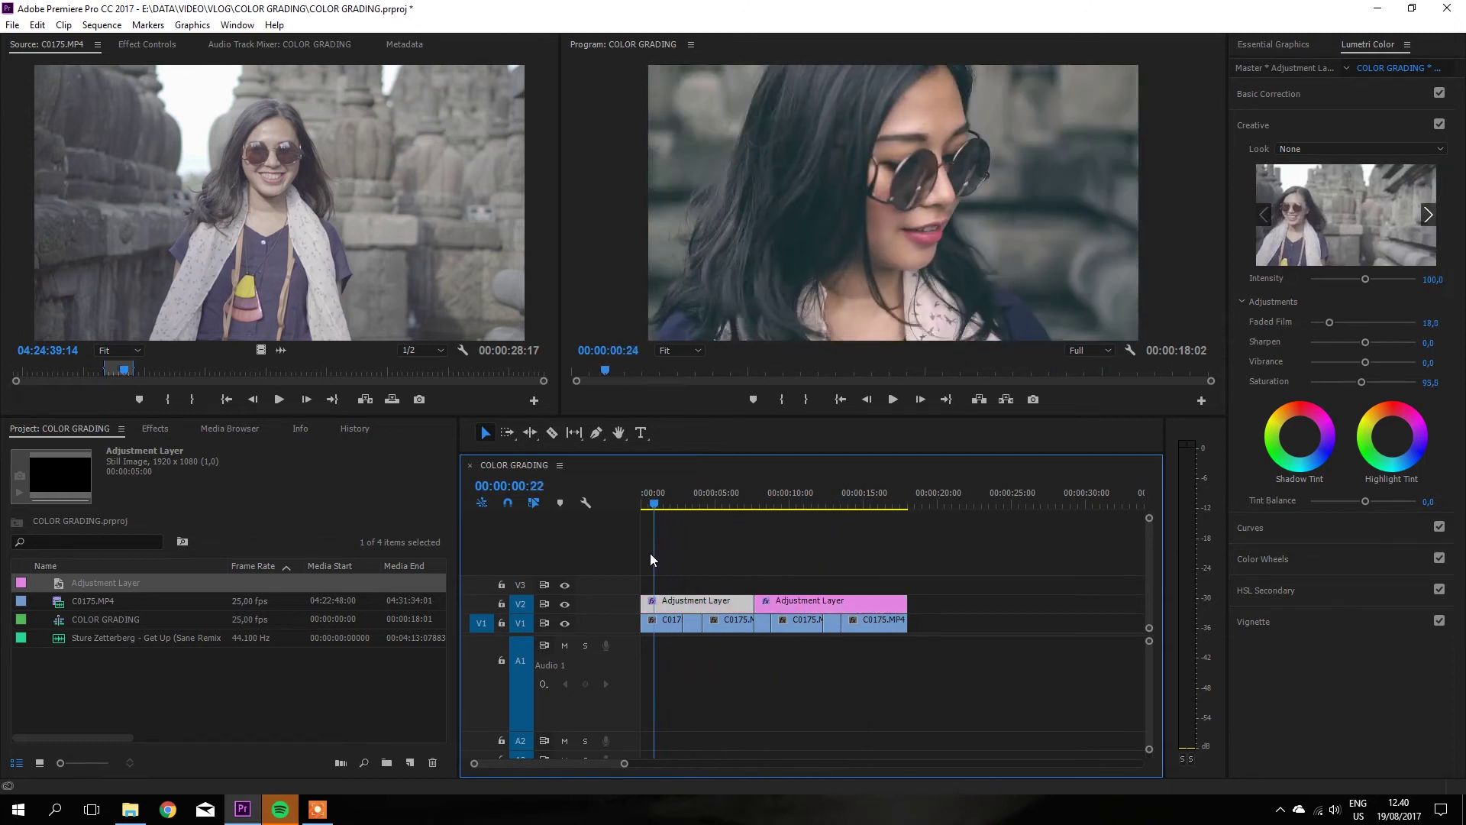
{"action": "key", "text": "space"}
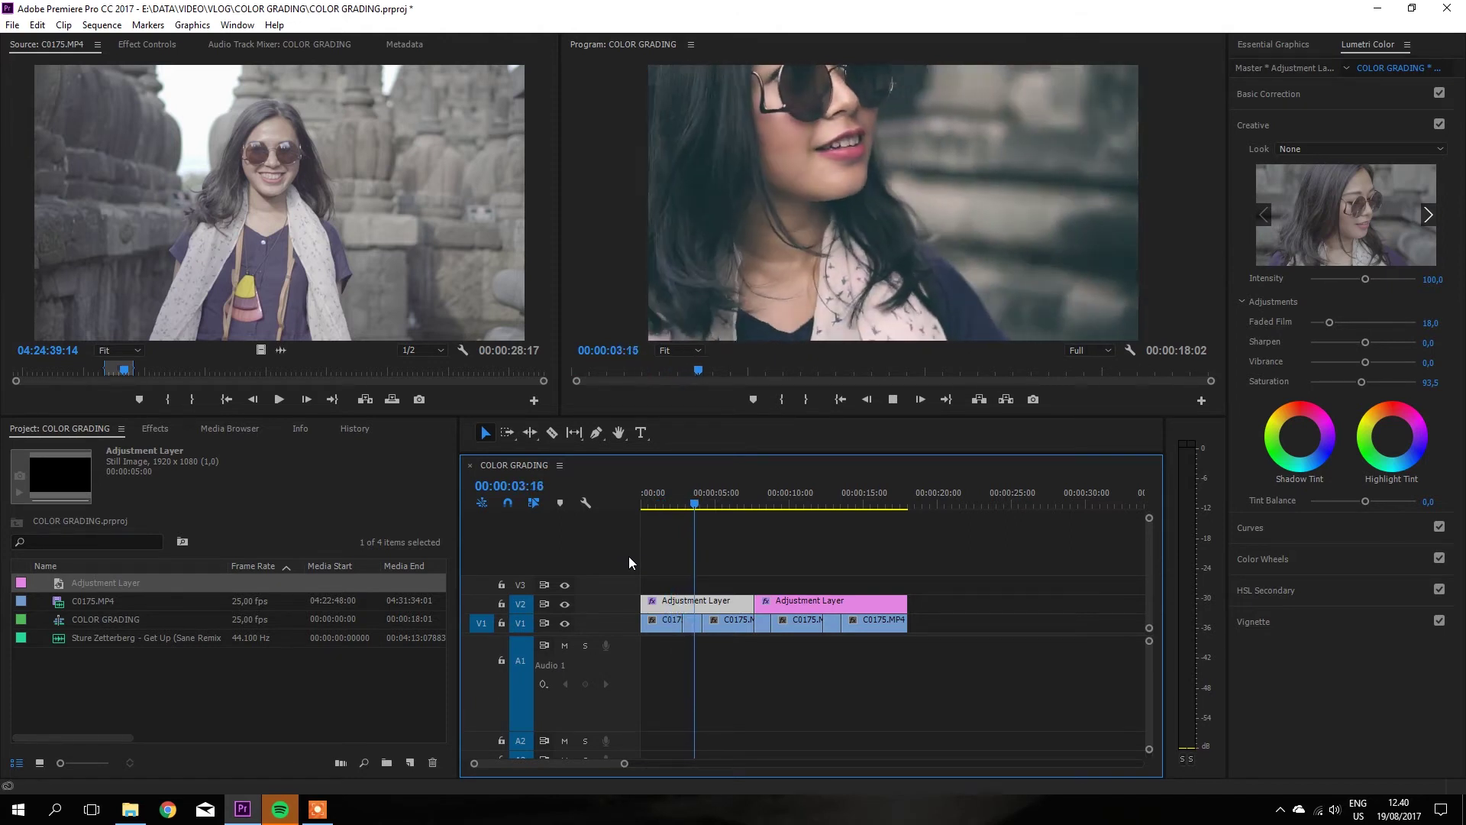
{"action": "key", "text": "space"}
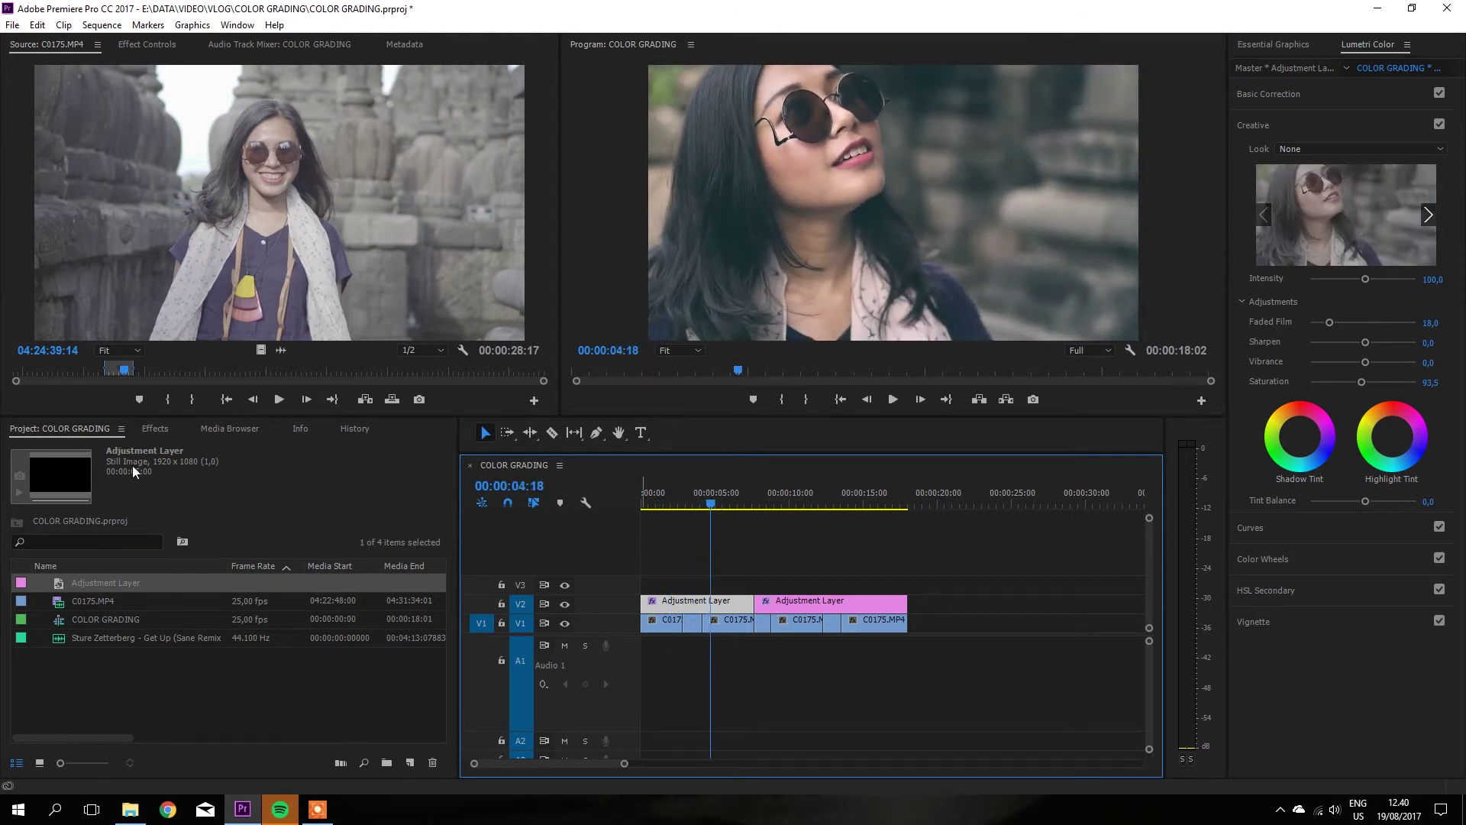
- Add an Additive Dissolve from Effects > Most to the first cut, with a 10-frame duration
{"action": "left_click", "coordinate": [158, 431]}
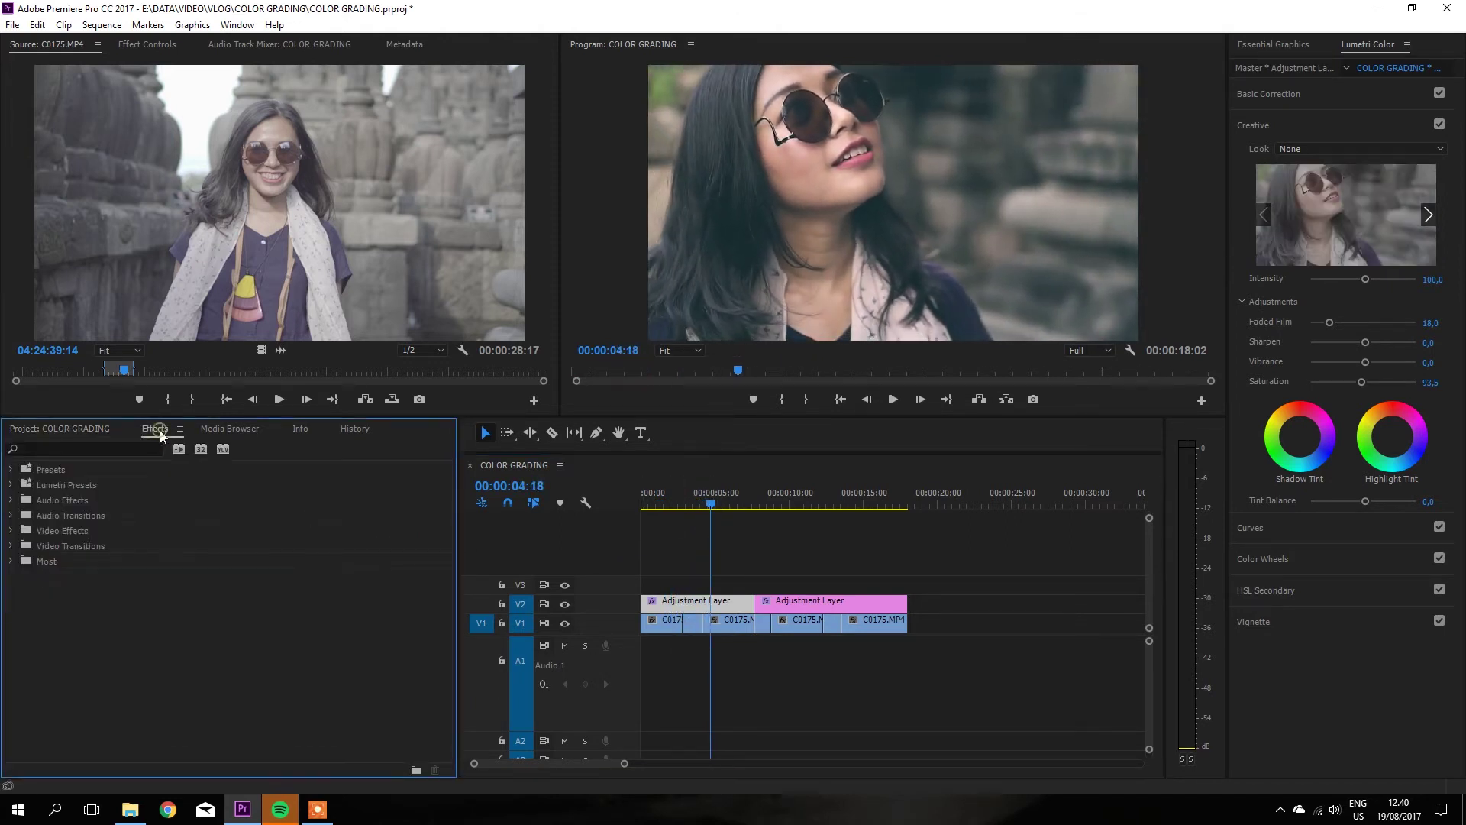
{"action": "left_click", "coordinate": [10, 561]}
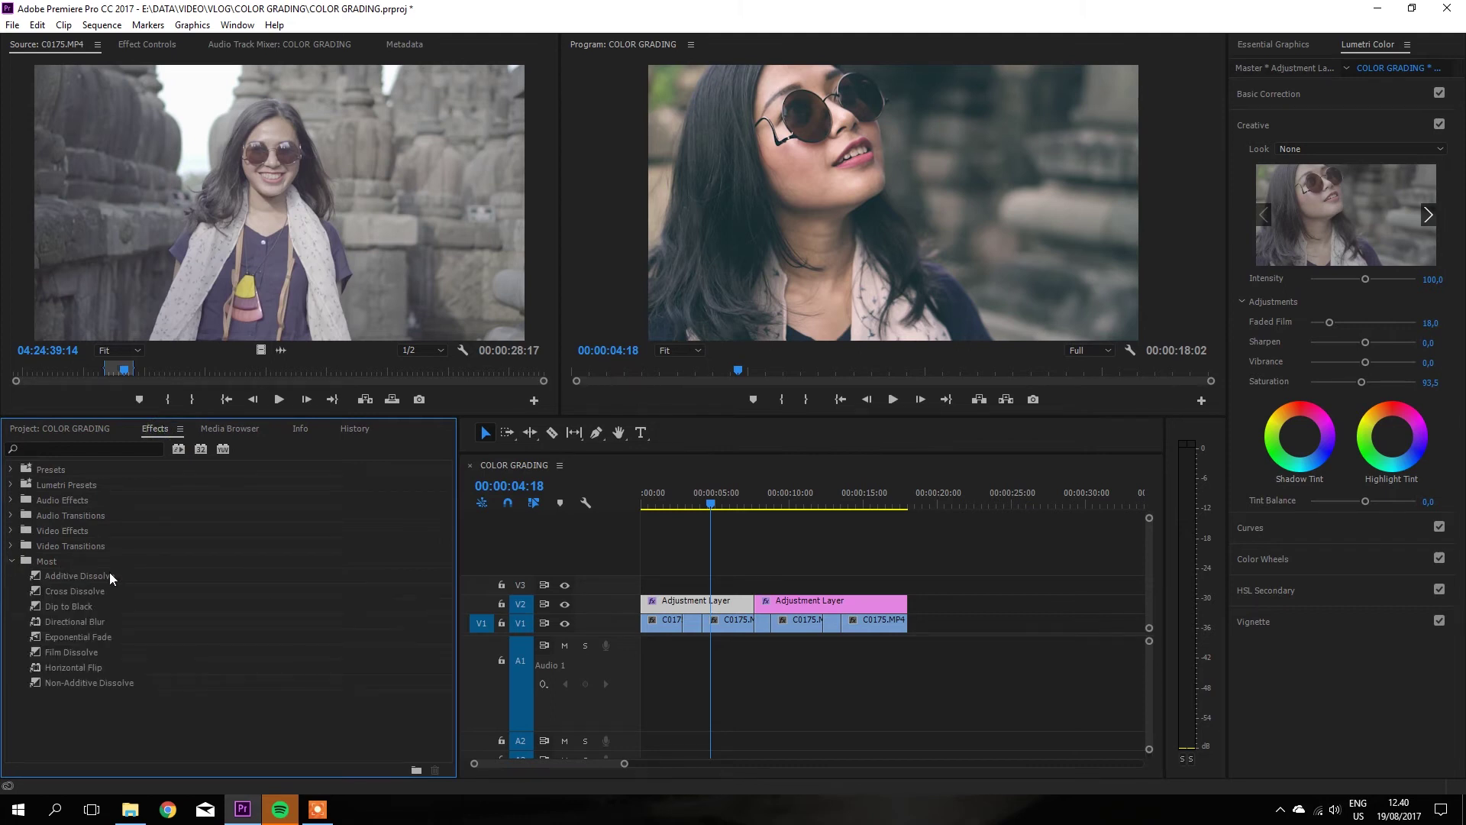
{"action": "left_click", "coordinate": [695, 504]}
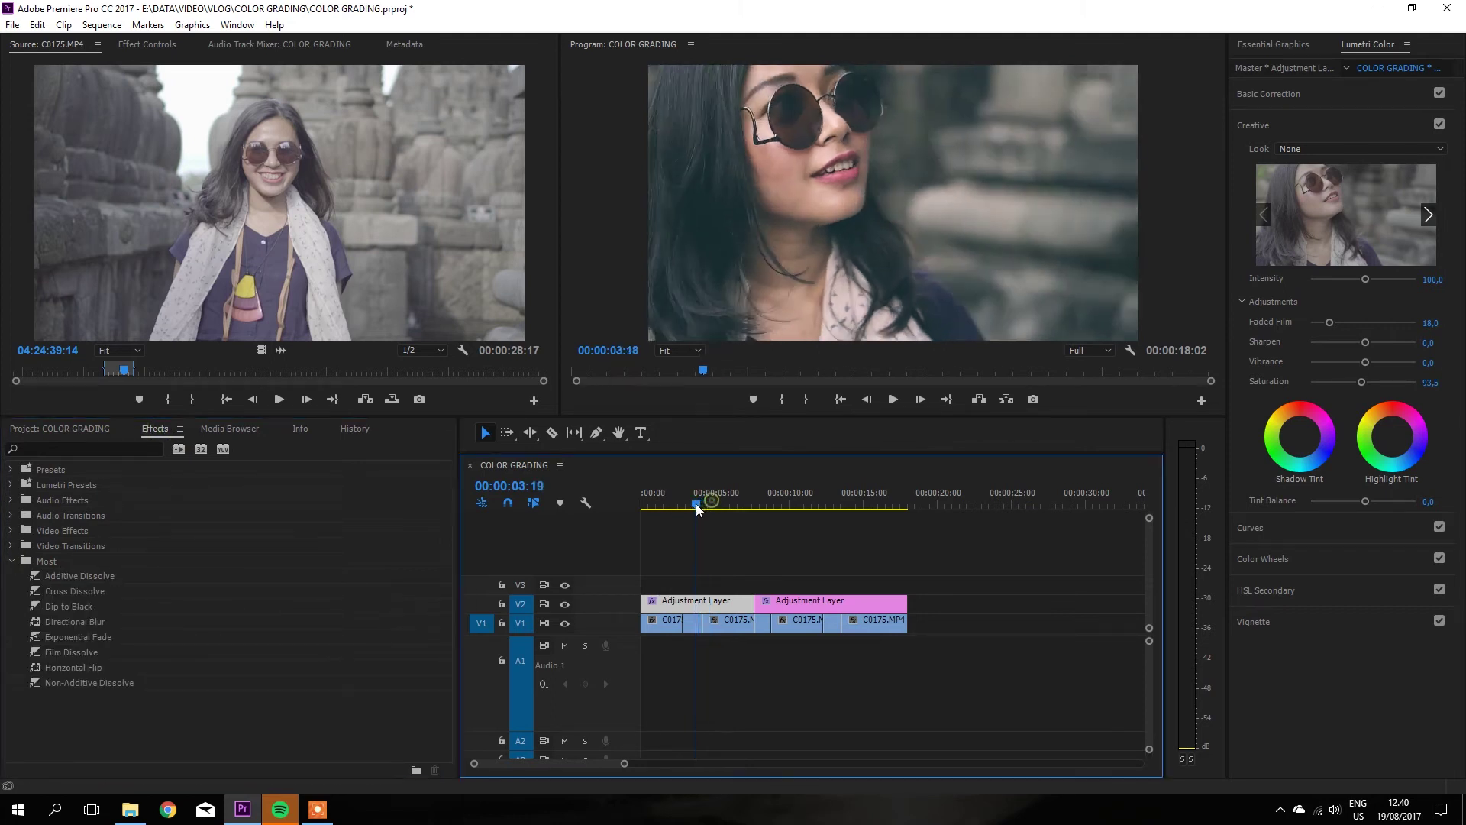
{"action": "left_click_drag", "start_coordinate": [697, 507], "coordinate": [682, 510]}
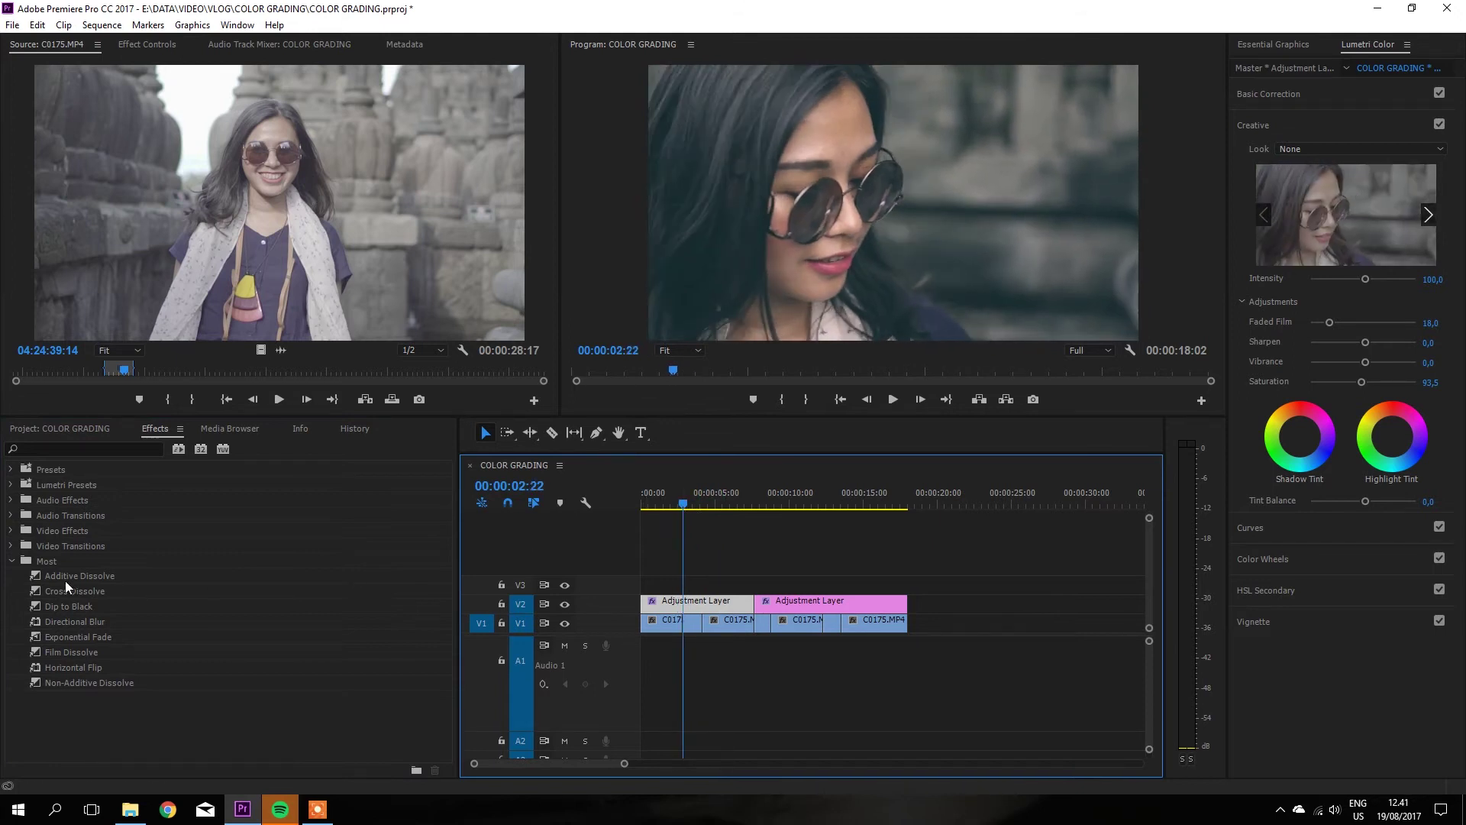
{"action": "left_click_drag", "start_coordinate": [44, 575], "coordinate": [669, 594]}
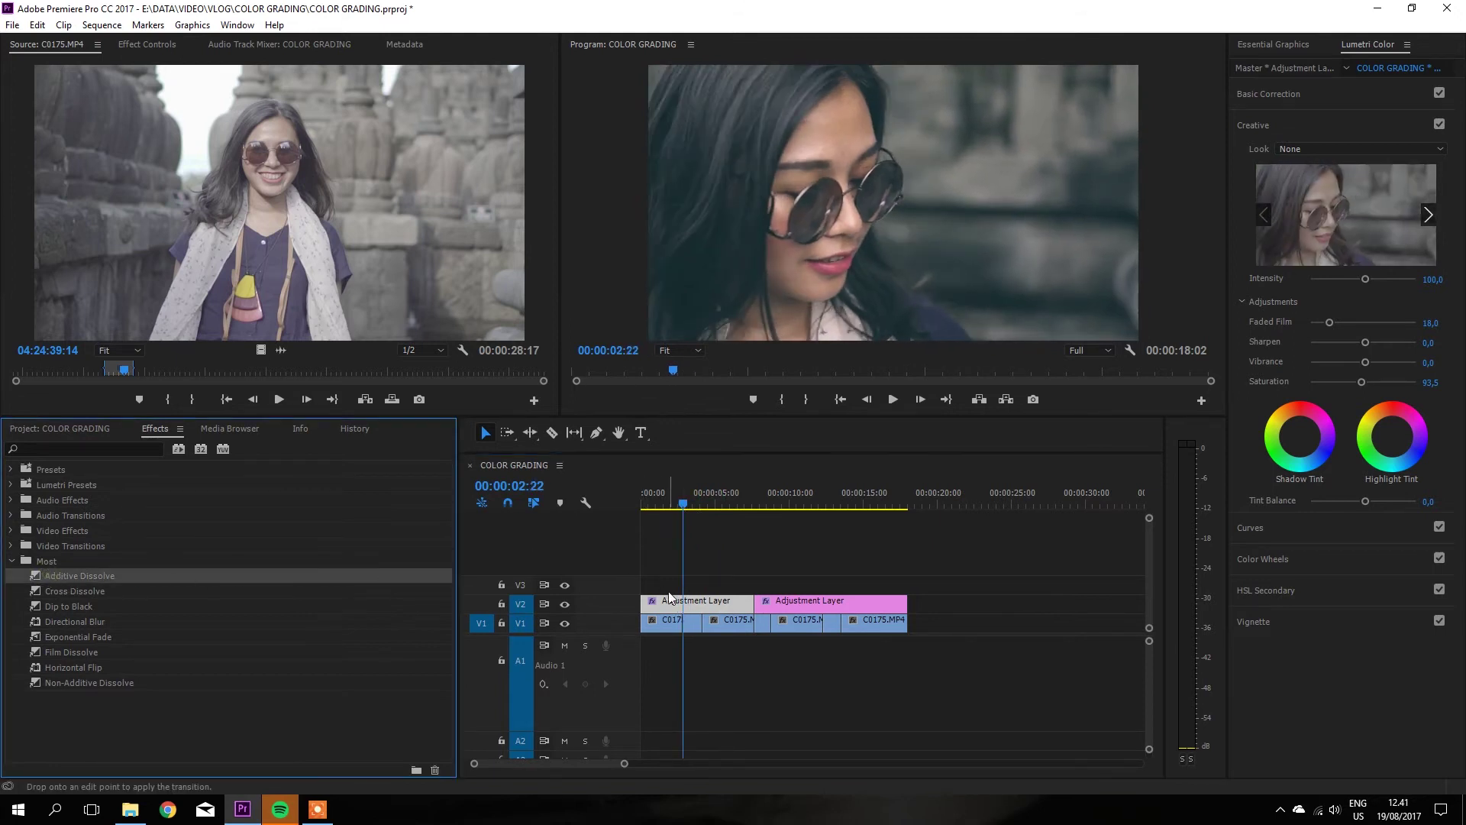
{"action": "left_click_drag", "start_coordinate": [685, 624], "coordinate": [683, 628]}
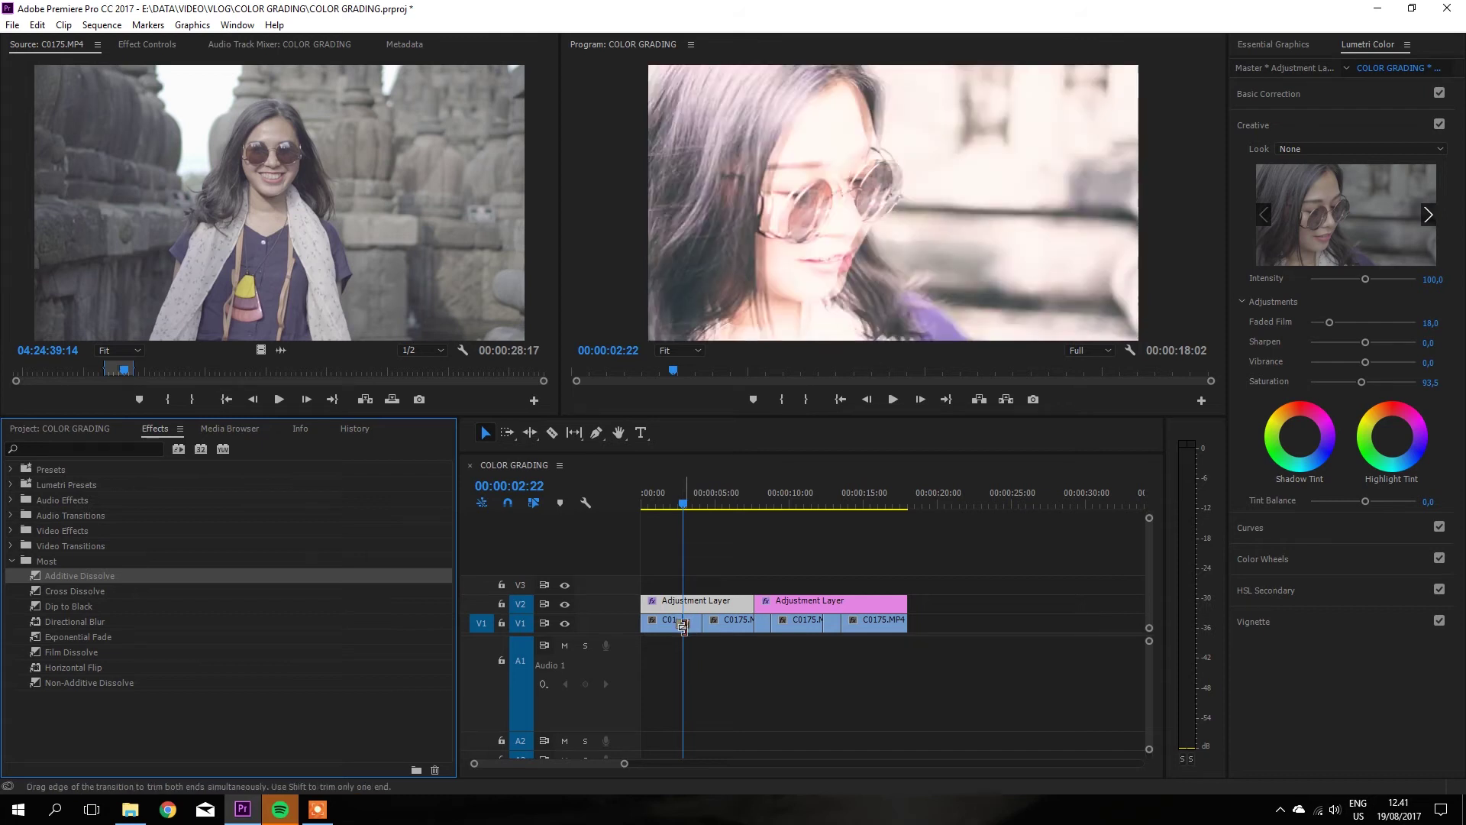
{"action": "double_click", "coordinate": [683, 623]}
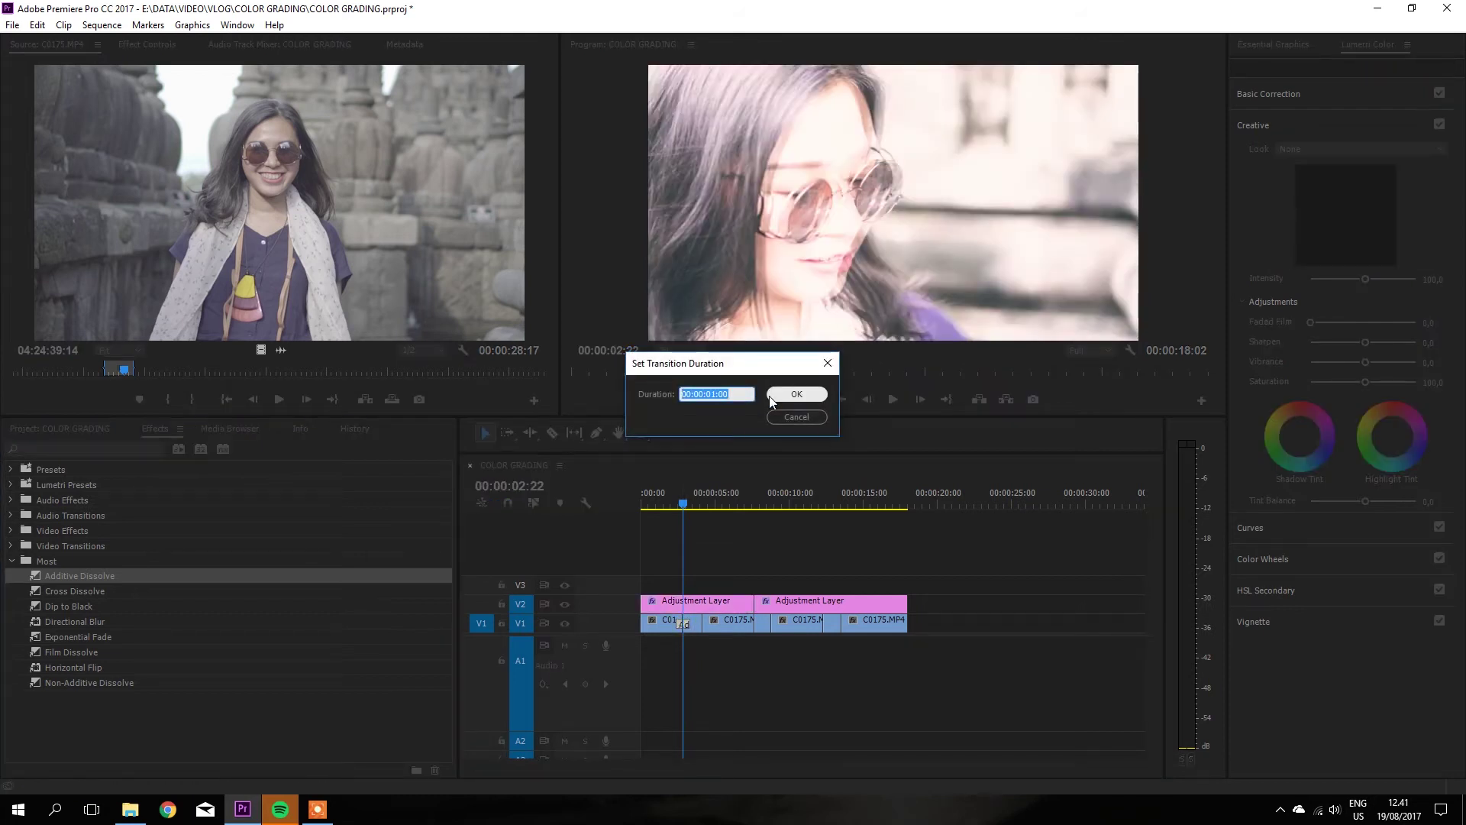
{"action": "type", "text": "10"}
{"action": "left_click", "coordinate": [770, 398]}
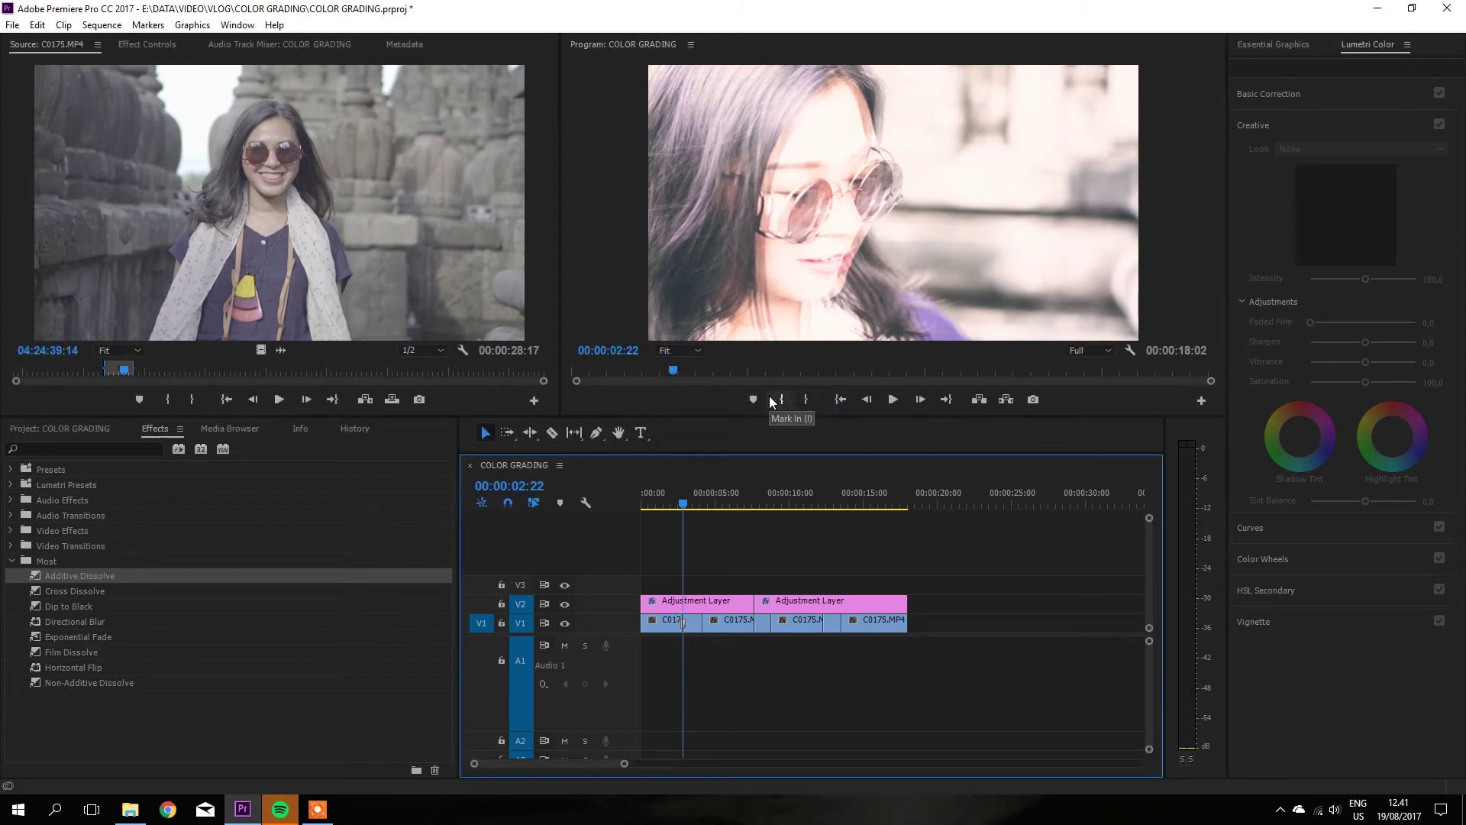
- Preview the first dissolve, add a 10-frame Additive Dissolve at the second cut, and play both back
{"action": "key", "text": "space"}
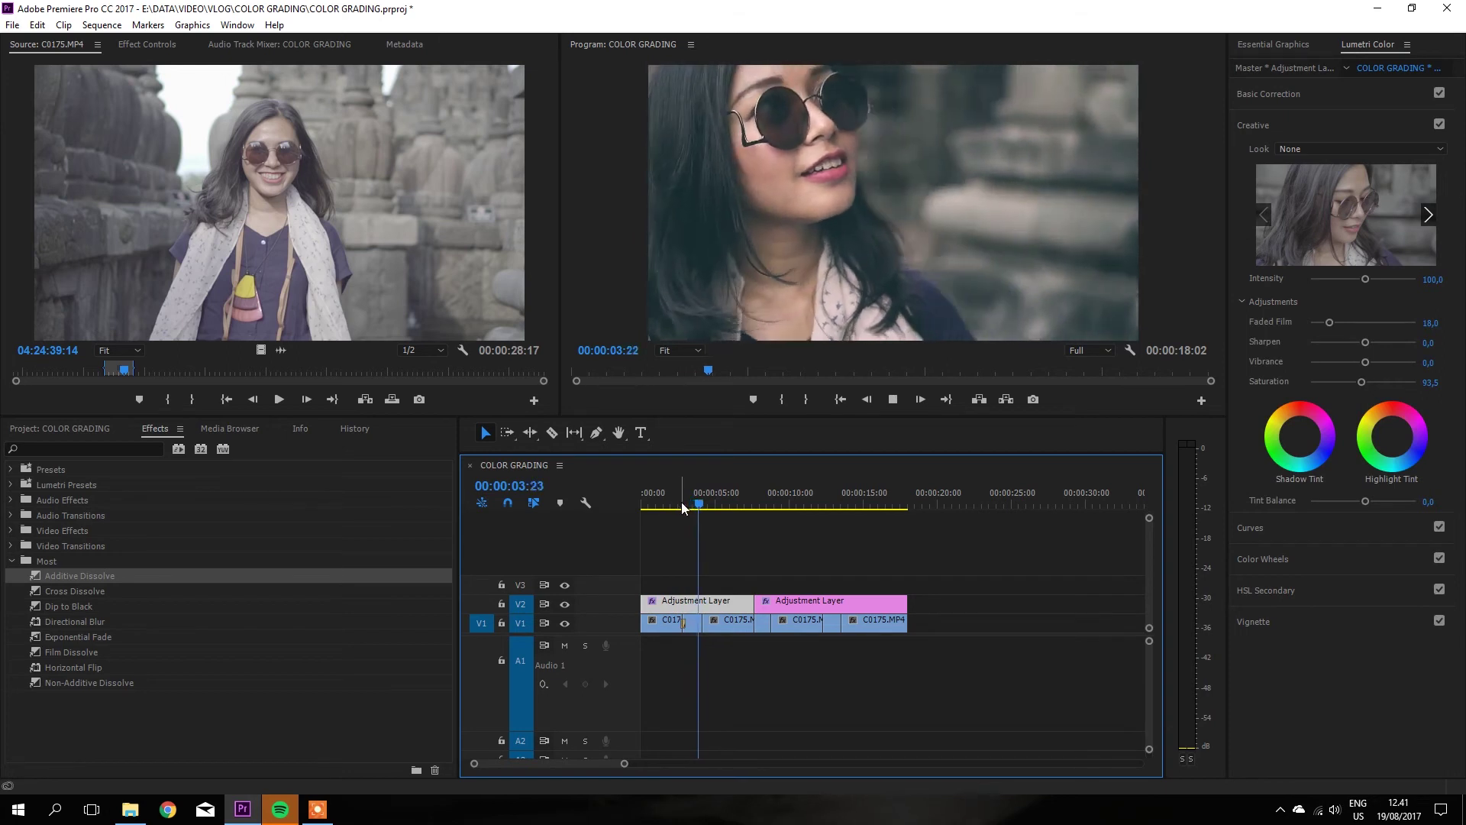
{"action": "left_click", "coordinate": [684, 501]}
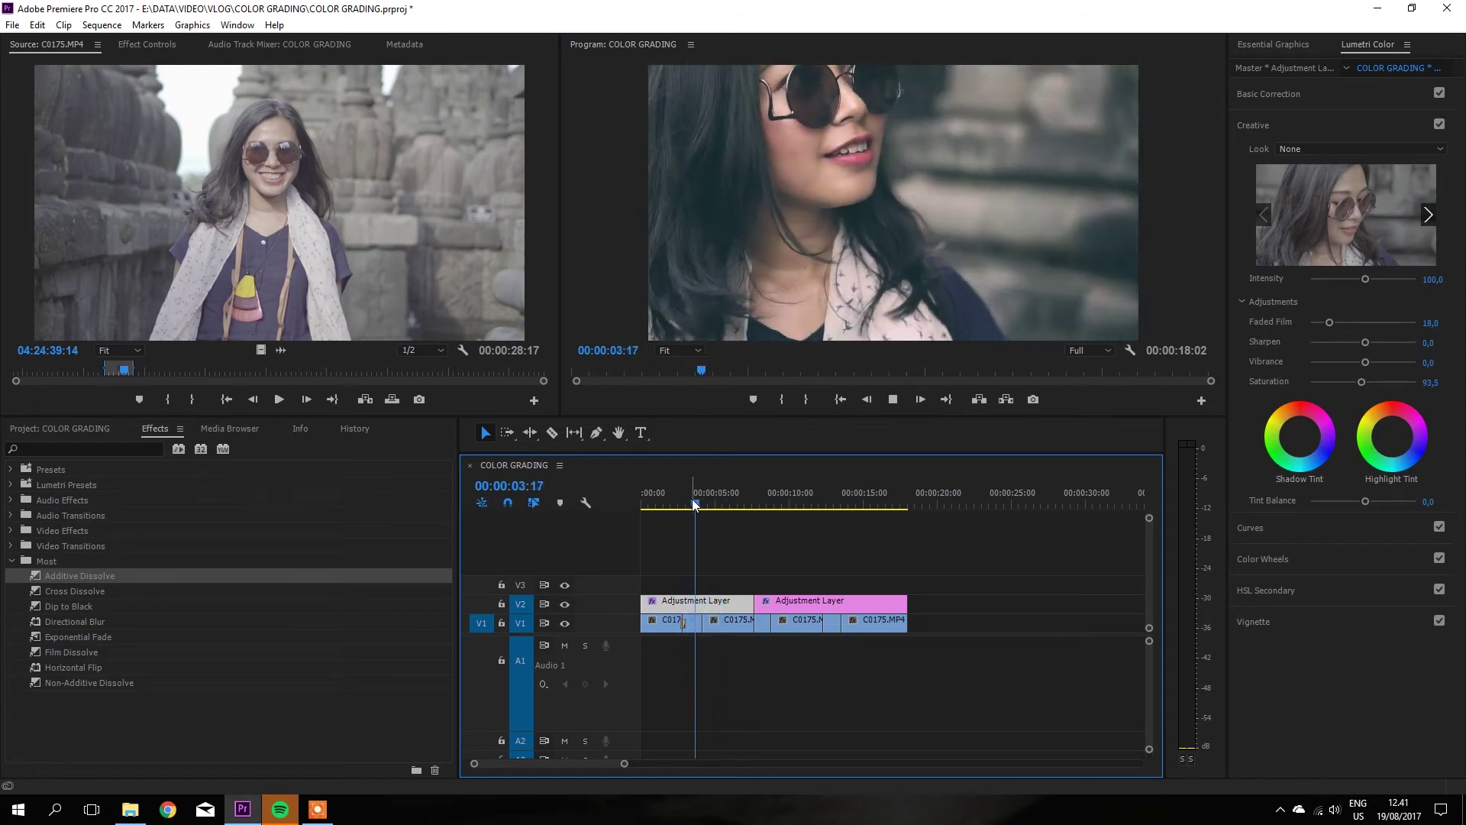
{"action": "left_click", "coordinate": [702, 504]}
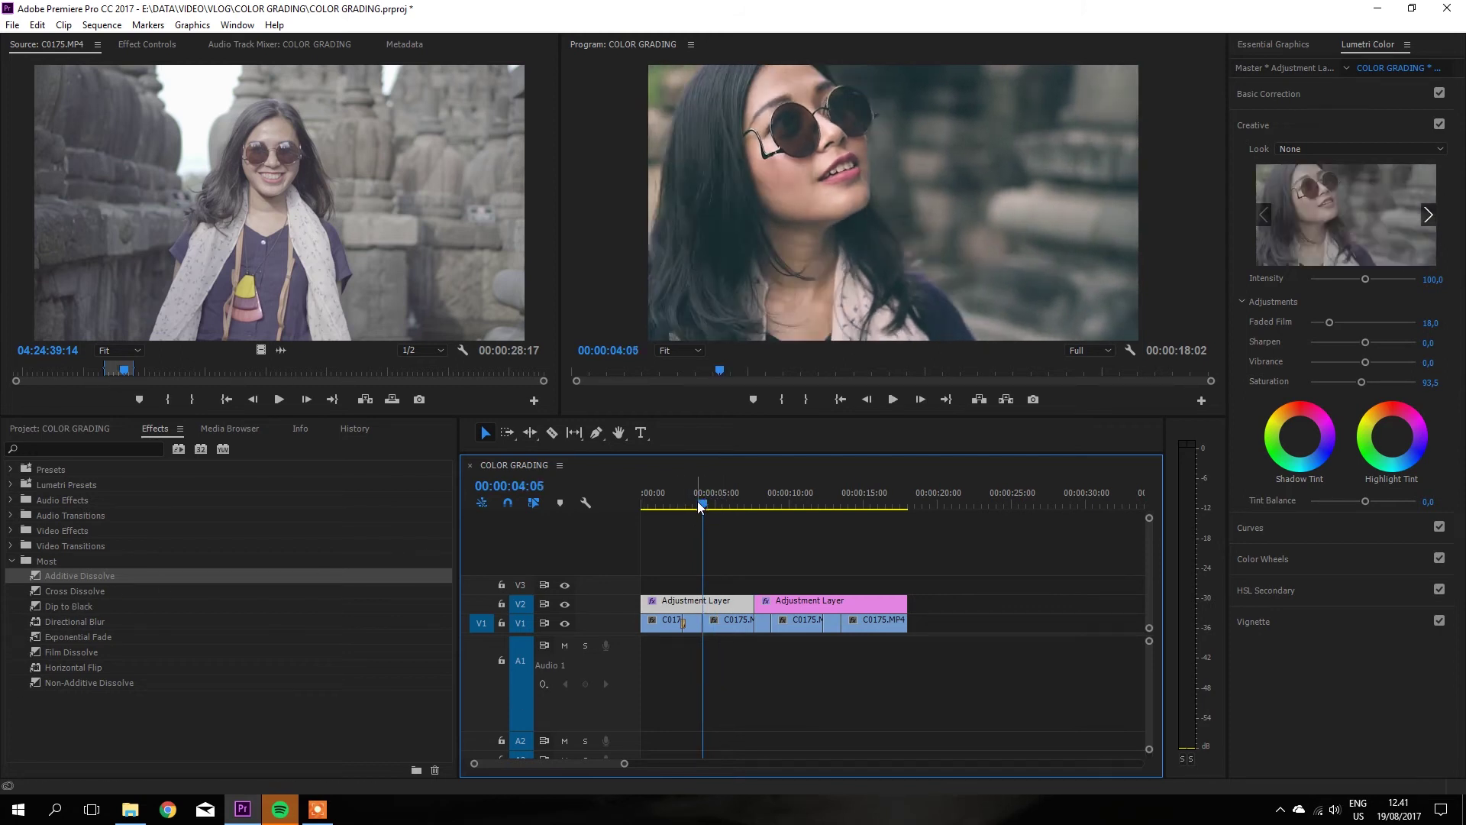
{"action": "left_click", "coordinate": [682, 504]}
{"action": "key", "text": "space"}
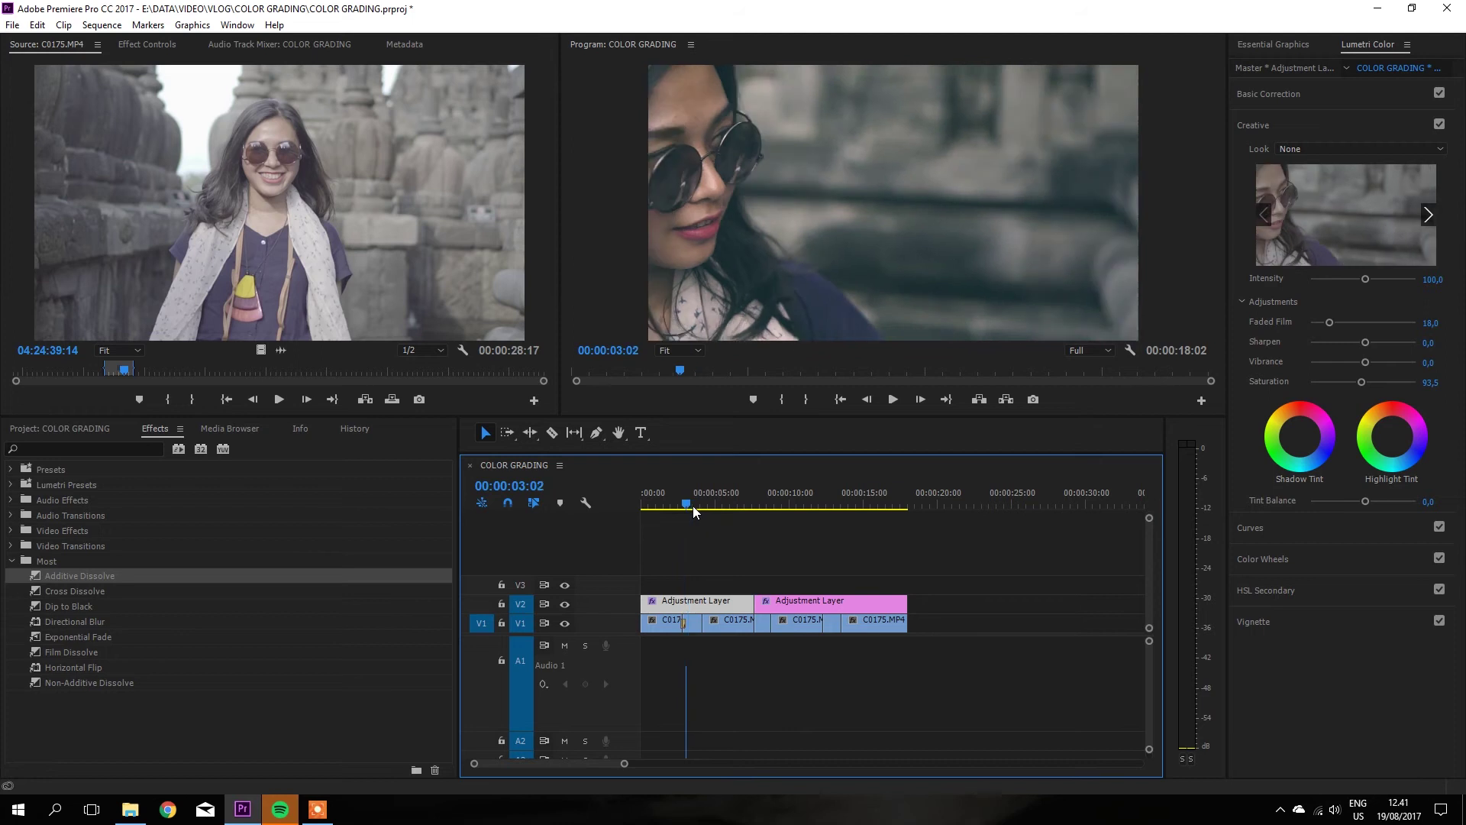
{"action": "left_click", "coordinate": [701, 506]}
{"action": "mouse_move", "coordinate": [47, 571]}
{"action": "left_mouse_down"}
{"action": "mouse_move", "coordinate": [685, 597]}
{"action": "mouse_move", "coordinate": [704, 624]}
{"action": "left_mouse_up"}
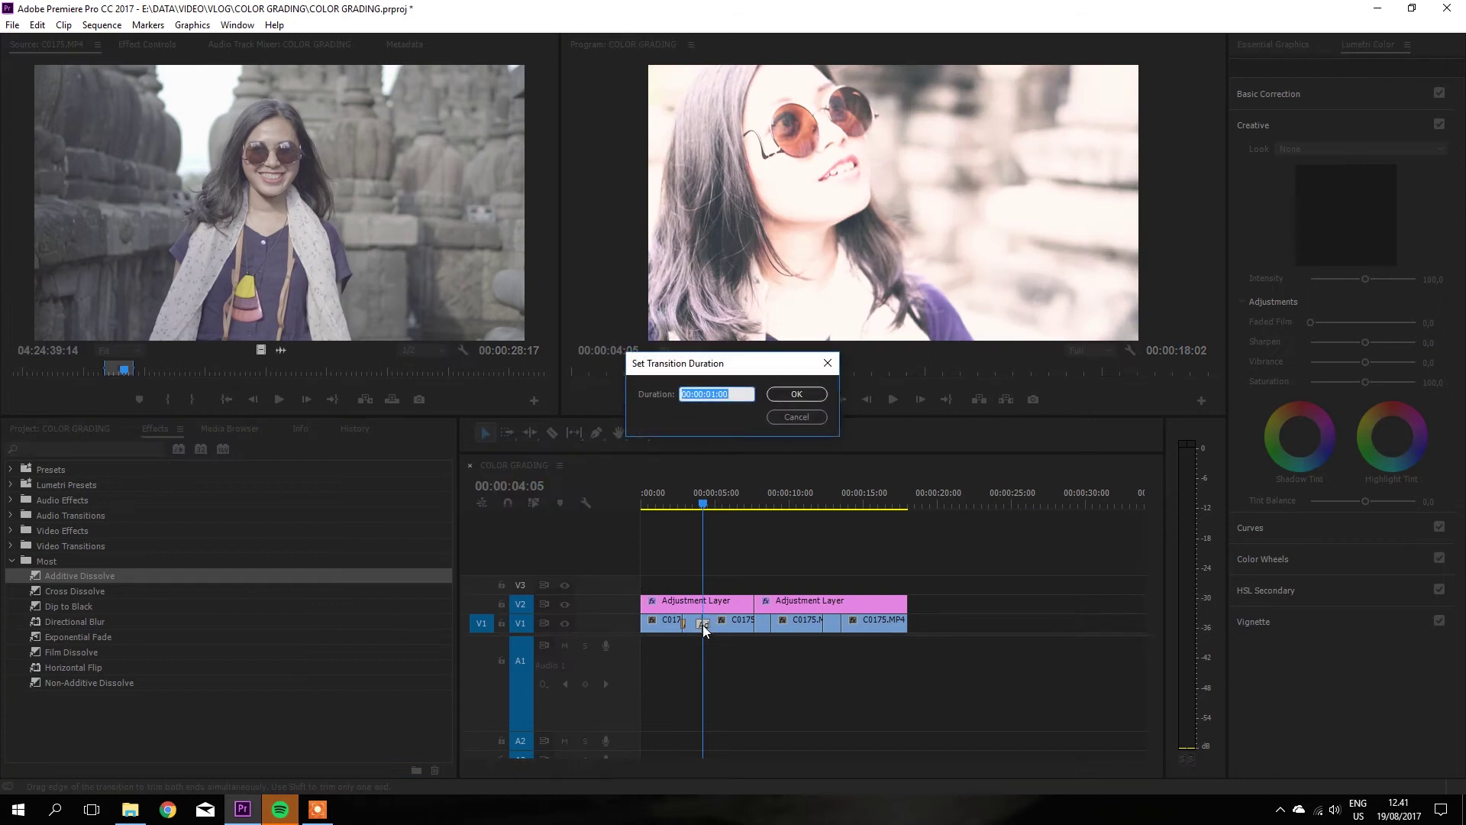
{"action": "type", "text": "10"}
{"action": "key", "text": "Return"}
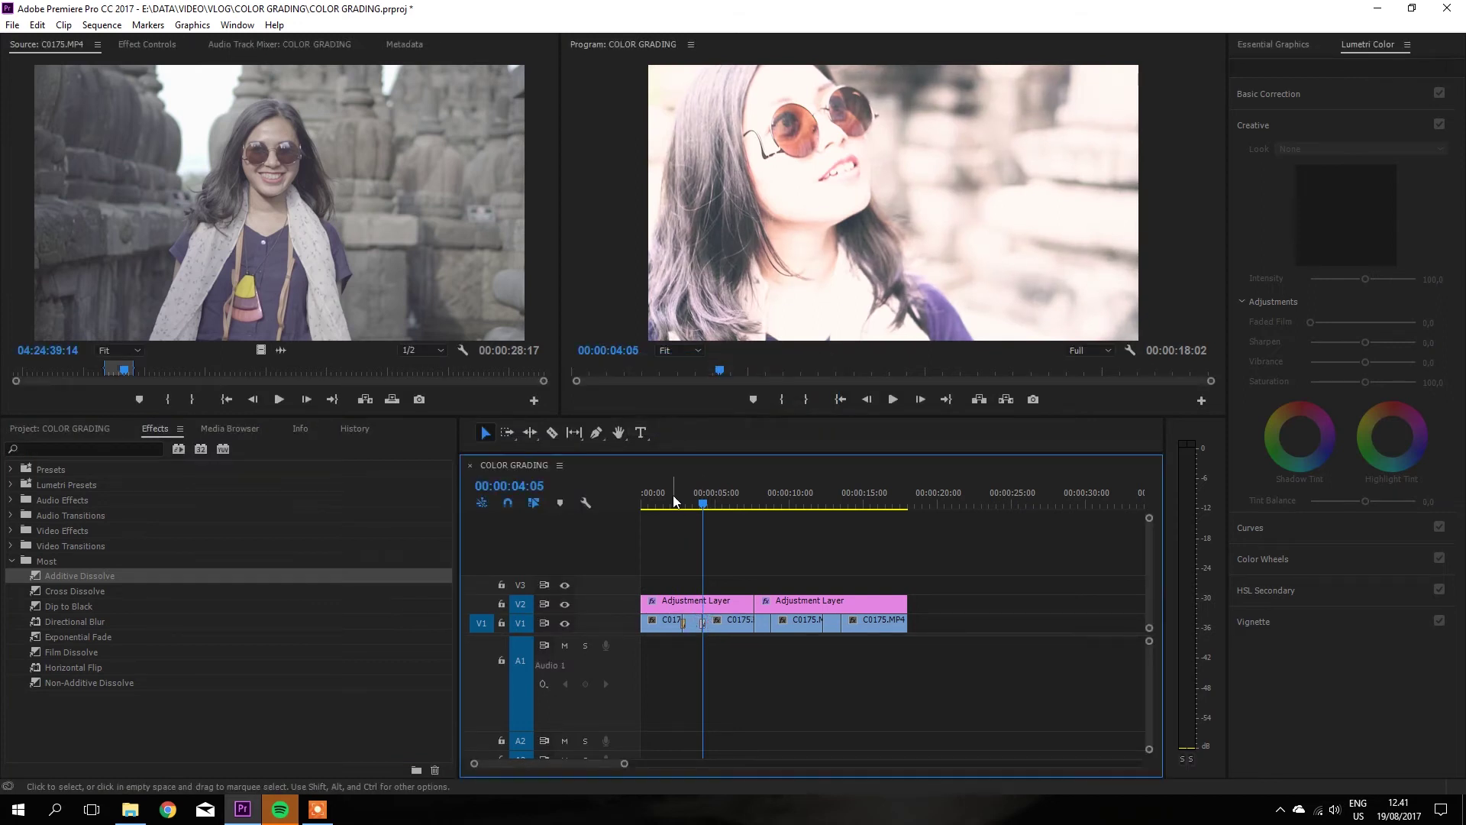
{"action": "left_click", "coordinate": [674, 498]}
{"action": "key", "text": "space"}
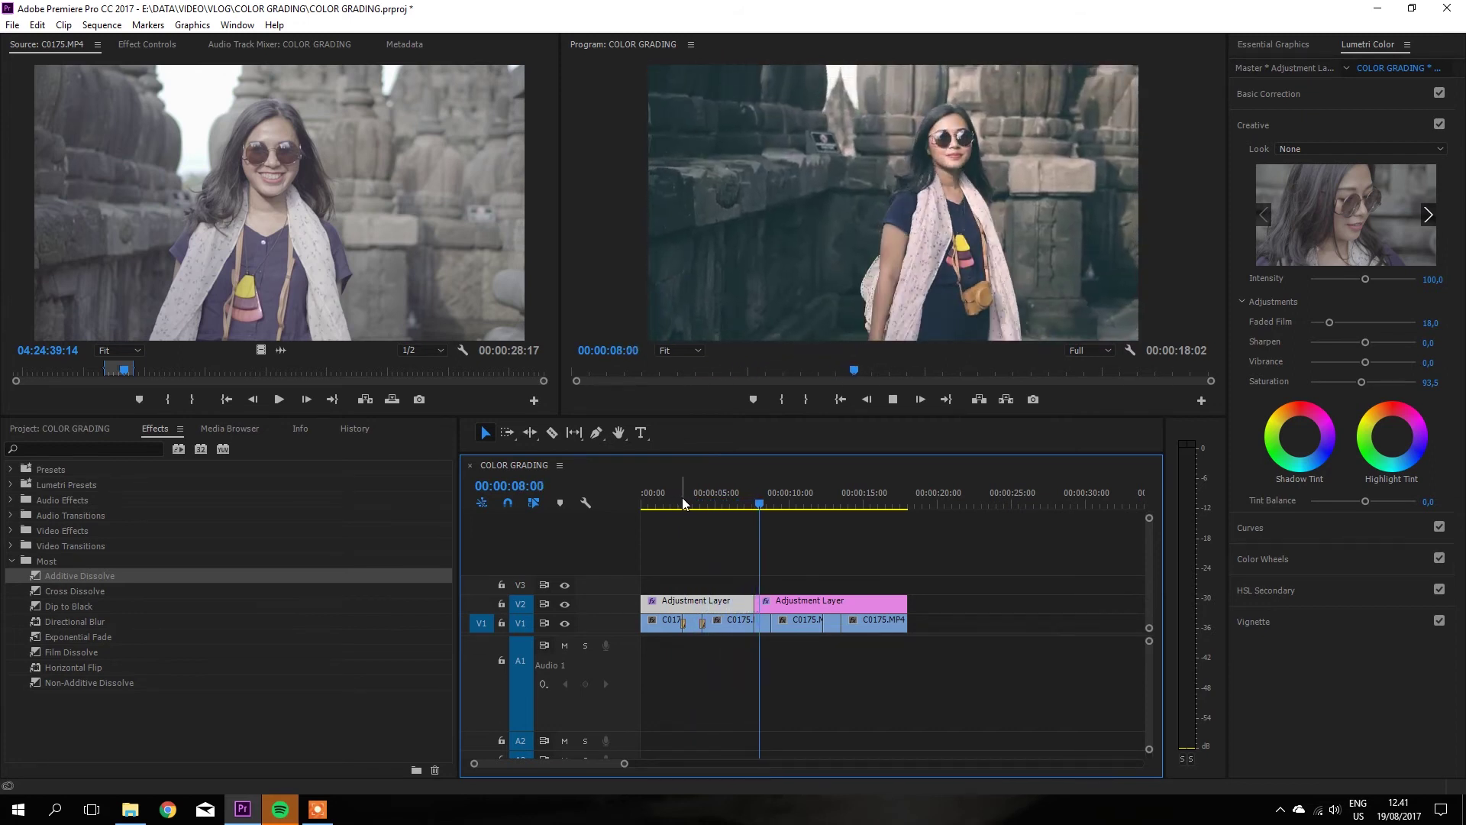
- Add a 10-frame Non-Additive Dissolve to the third cut and preview it
{"action": "left_click_drag", "start_coordinate": [762, 506], "coordinate": [771, 505]}
{"action": "mouse_move", "coordinate": [38, 682]}
{"action": "left_mouse_down"}
{"action": "mouse_move", "coordinate": [765, 640]}
{"action": "mouse_move", "coordinate": [769, 624]}
{"action": "left_mouse_up"}
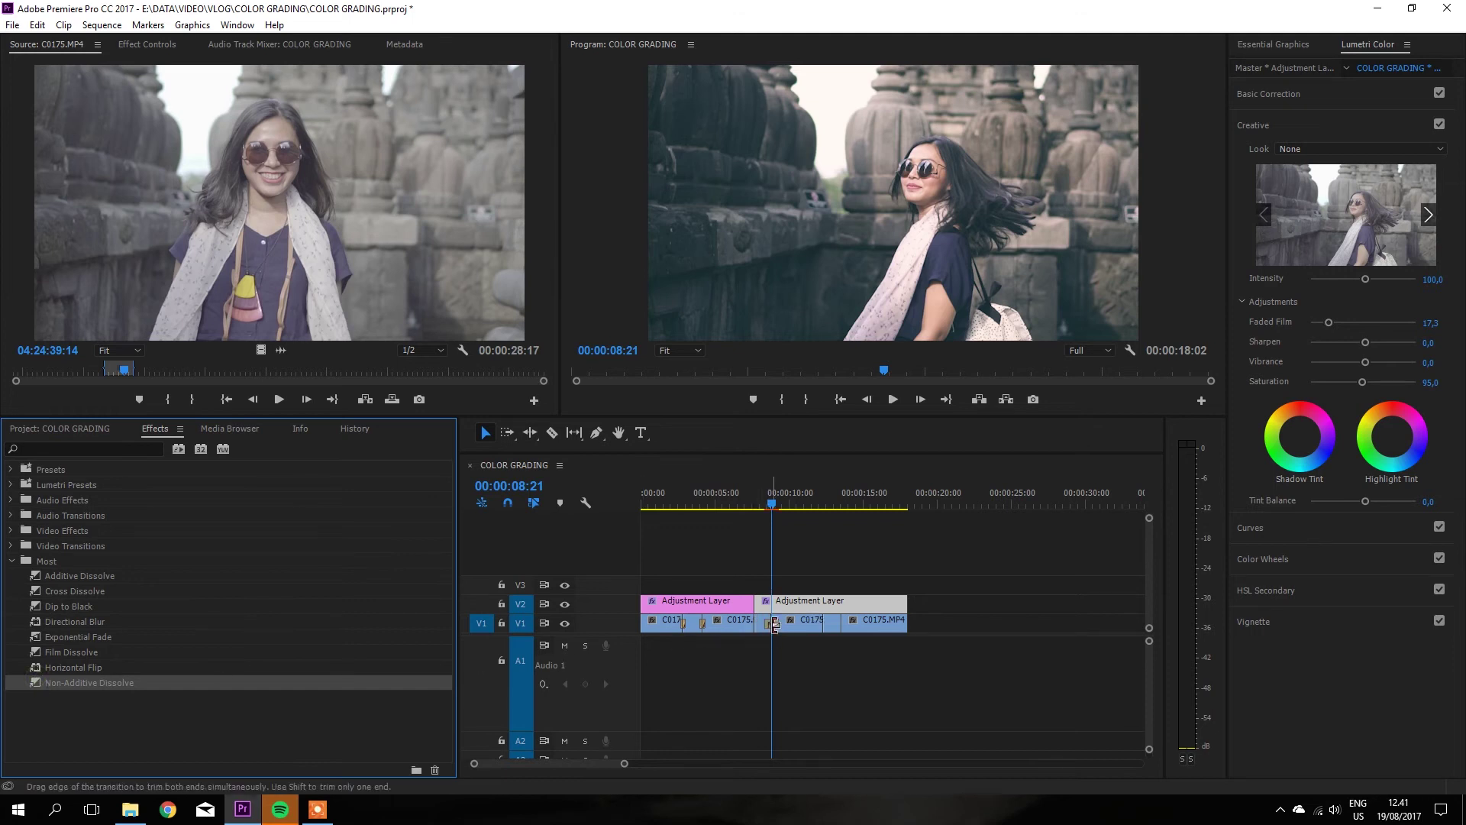
{"action": "double_click", "coordinate": [770, 624]}
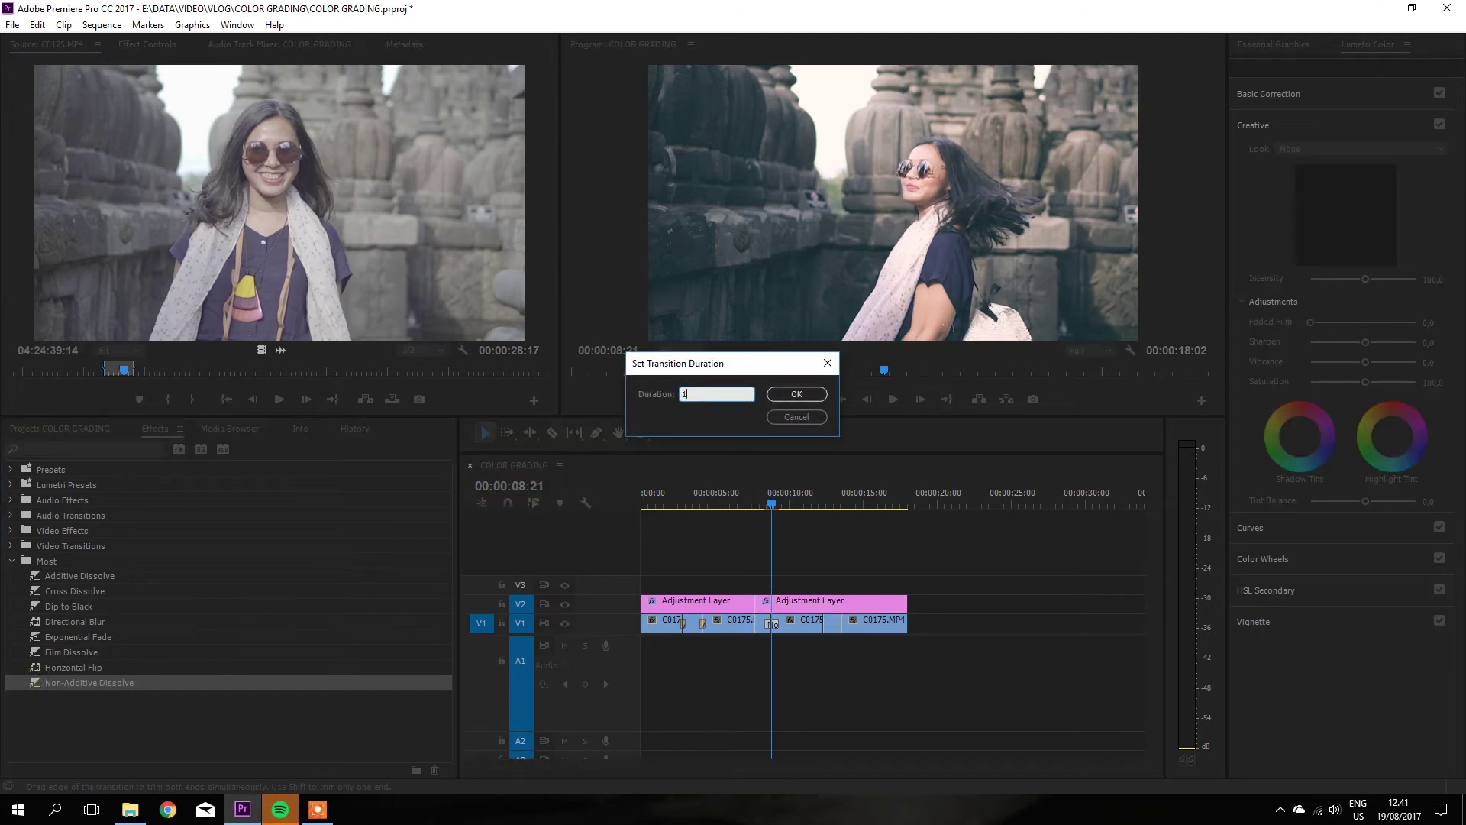
{"action": "key", "text": "Return"}
{"action": "left_click", "coordinate": [762, 502]}
{"action": "key", "text": "space"}
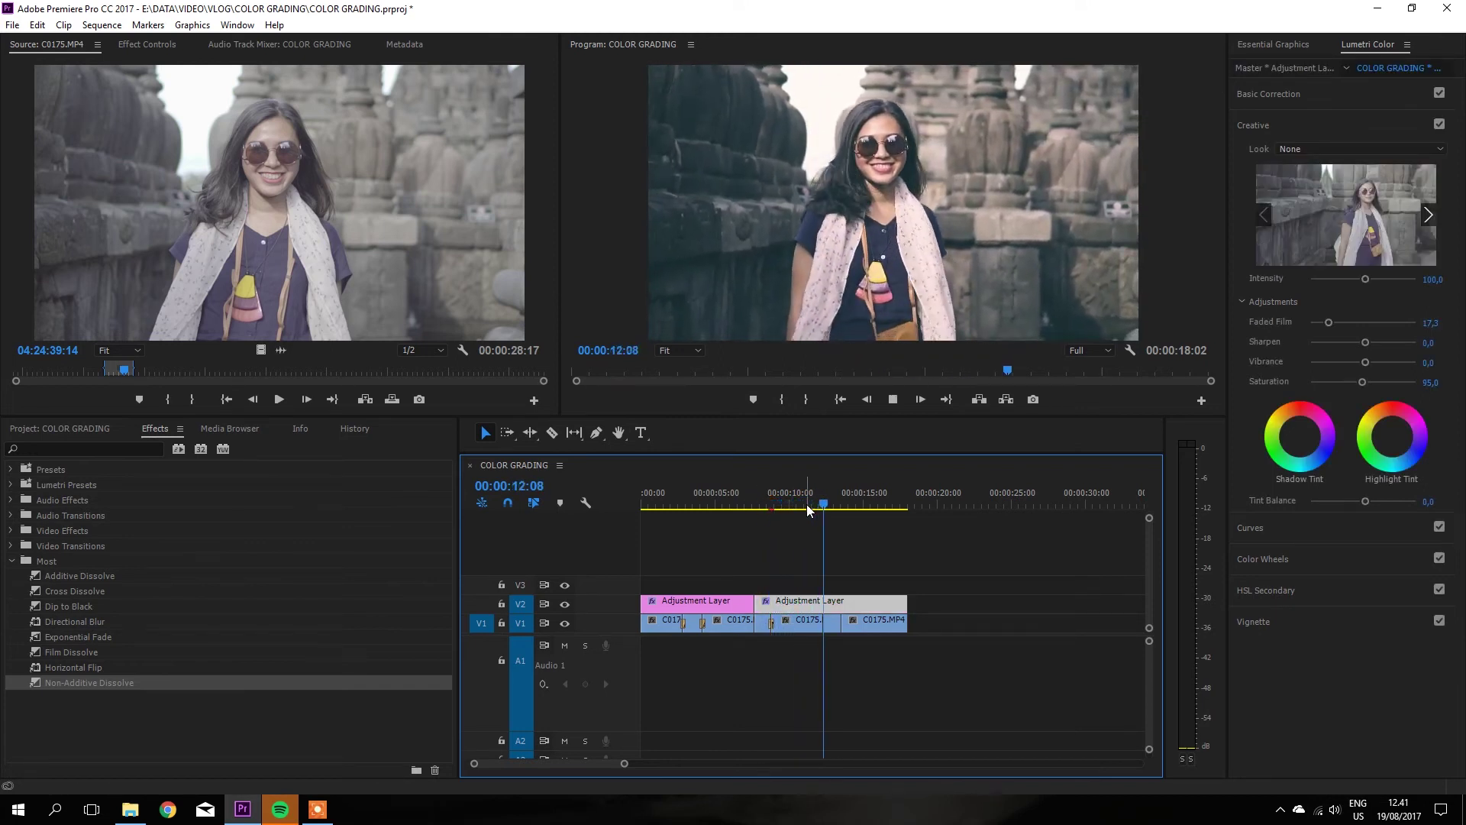
{"action": "key", "text": "space"}
- Add a 10-frame Non-Additive Dissolve to the fourth cut, preview it, and return to the Project panel
{"action": "mouse_move", "coordinate": [66, 684]}
{"action": "left_mouse_down"}
{"action": "mouse_move", "coordinate": [846, 618]}
{"action": "mouse_move", "coordinate": [823, 623]}
{"action": "left_mouse_up"}
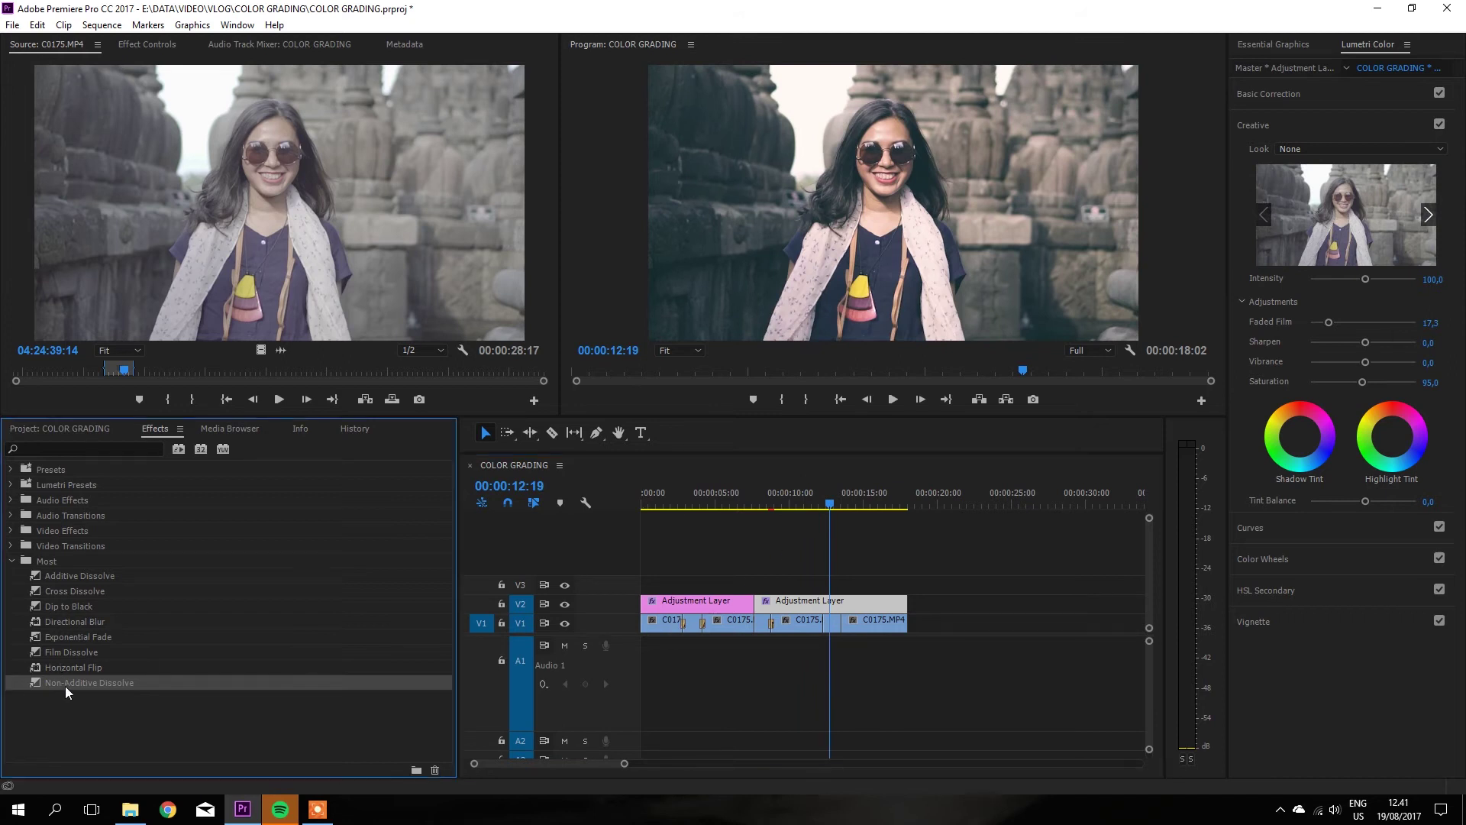
{"action": "double_click", "coordinate": [822, 627]}
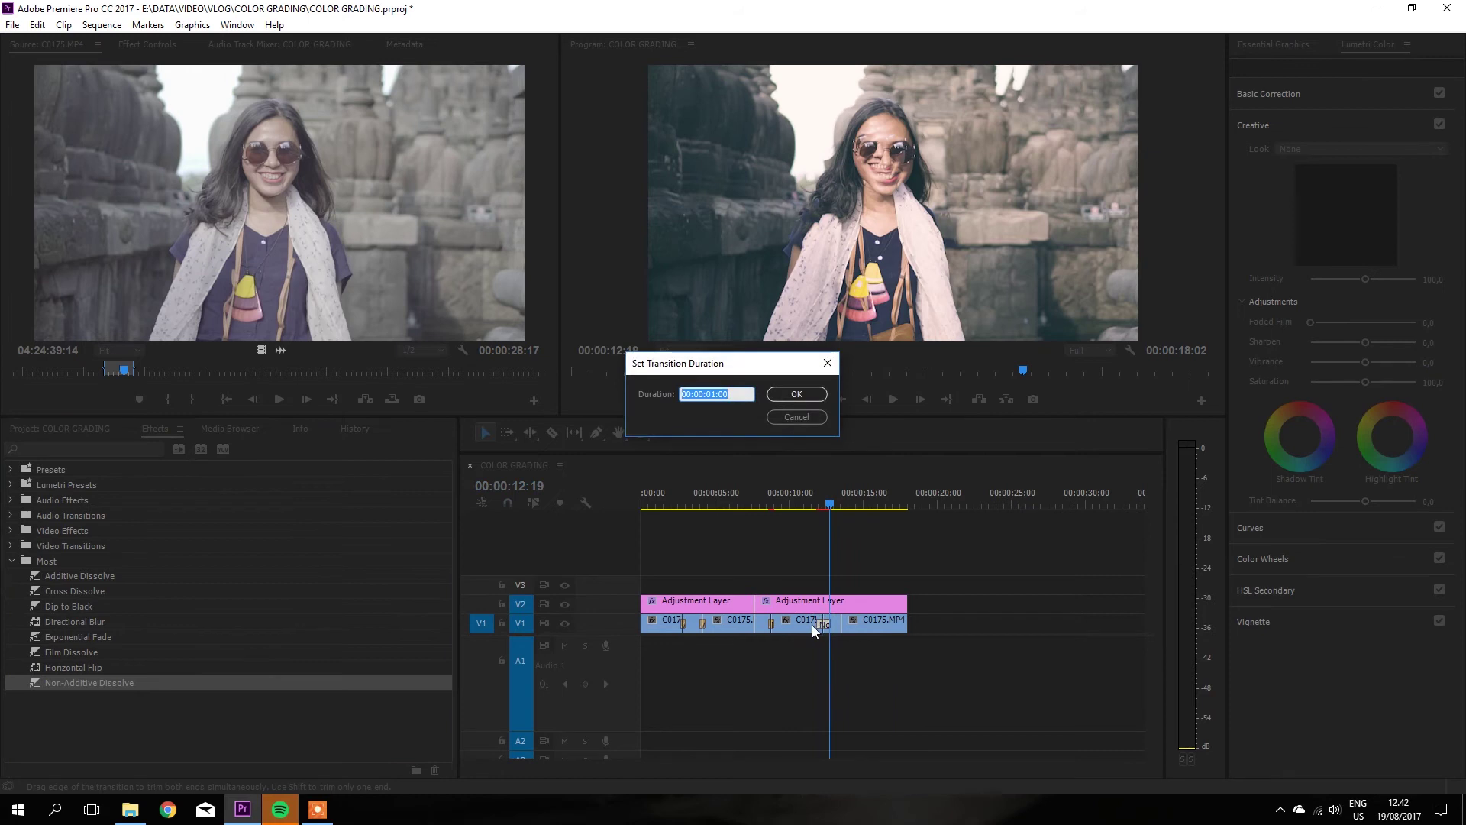
{"action": "key", "text": "Return"}
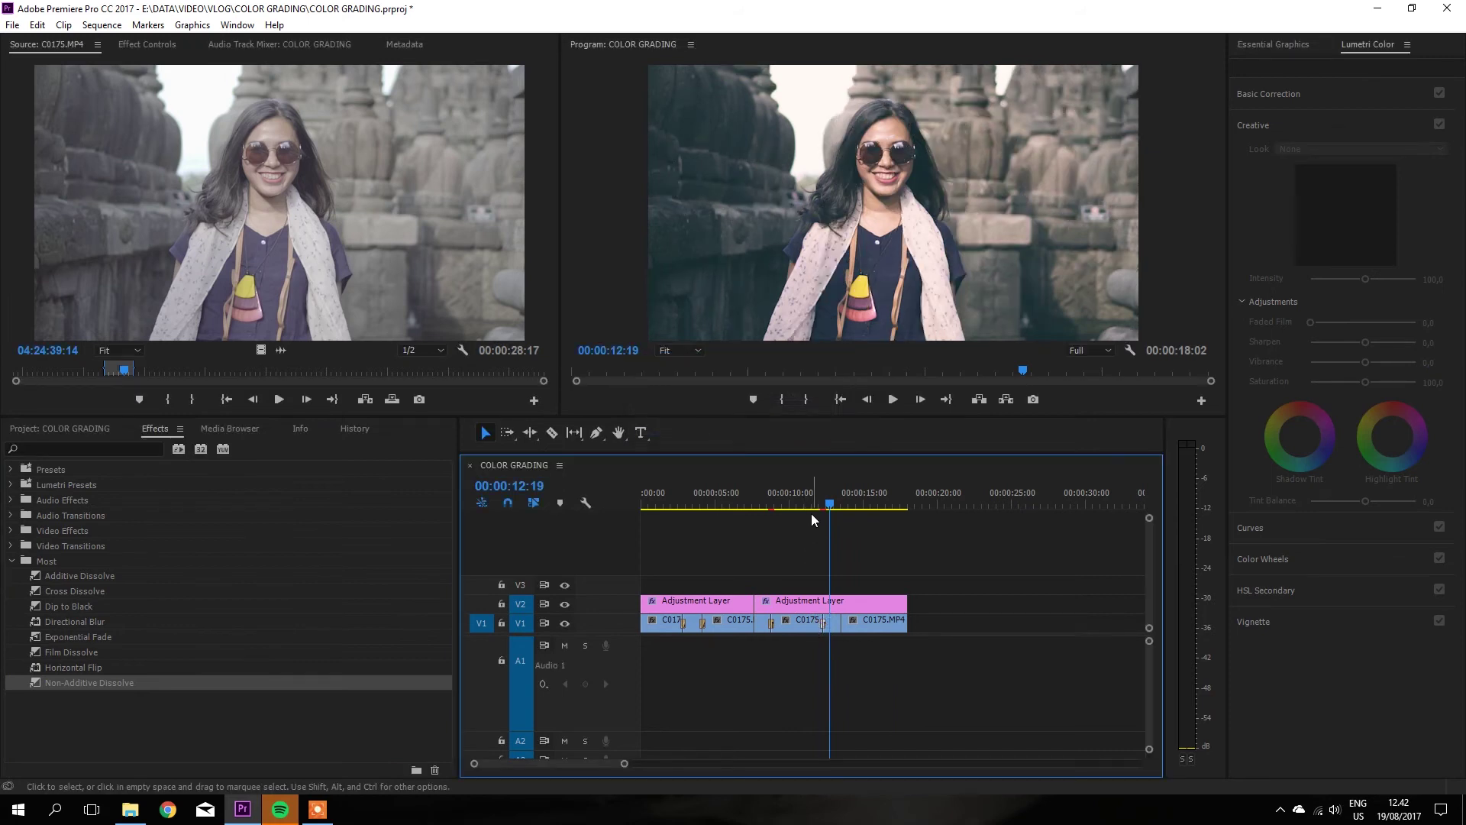
{"action": "left_click", "coordinate": [809, 507]}
{"action": "key", "text": "space"}
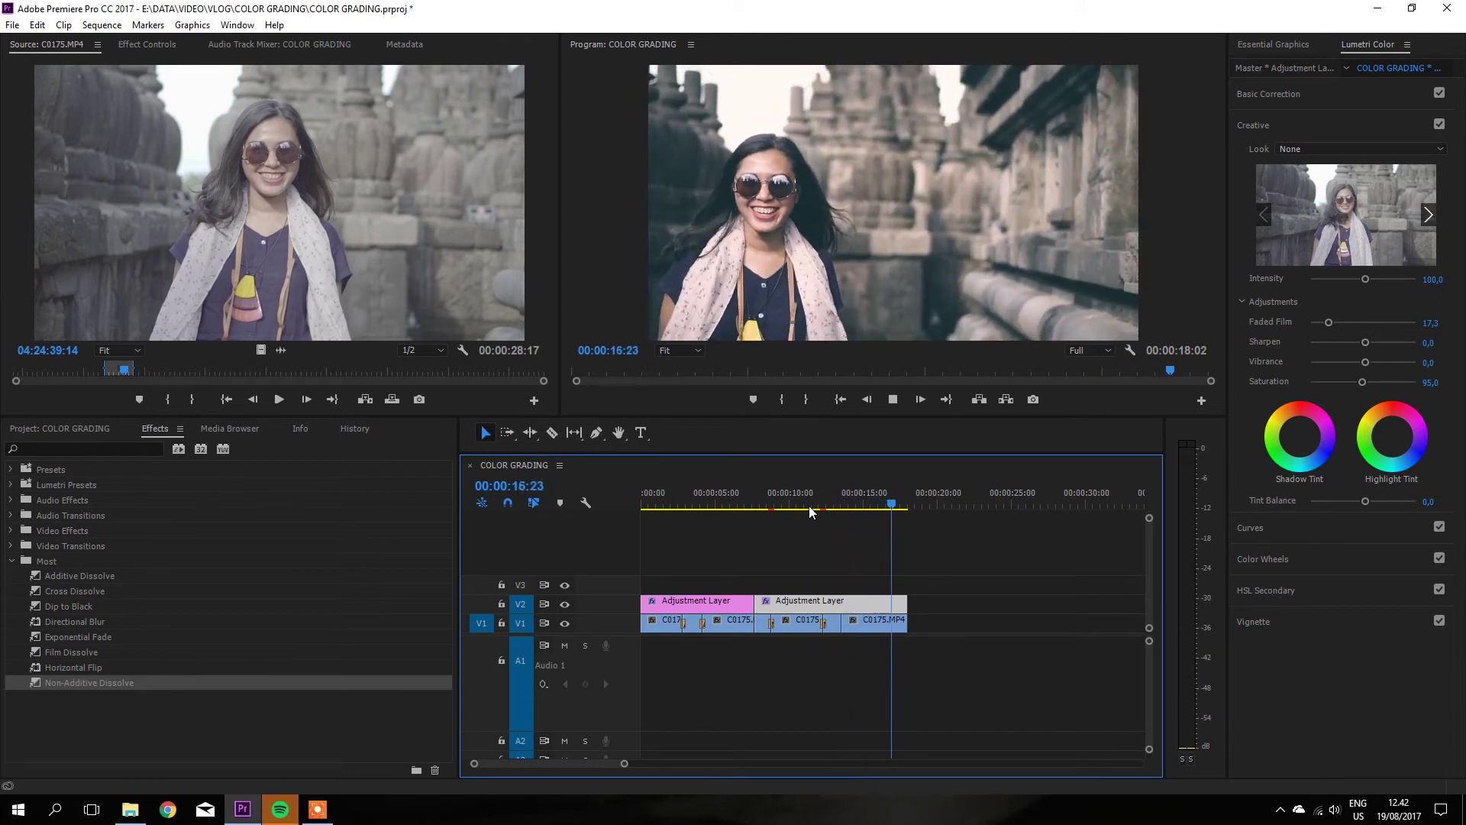
{"action": "key", "text": "space"}
{"action": "left_click", "coordinate": [60, 430]}
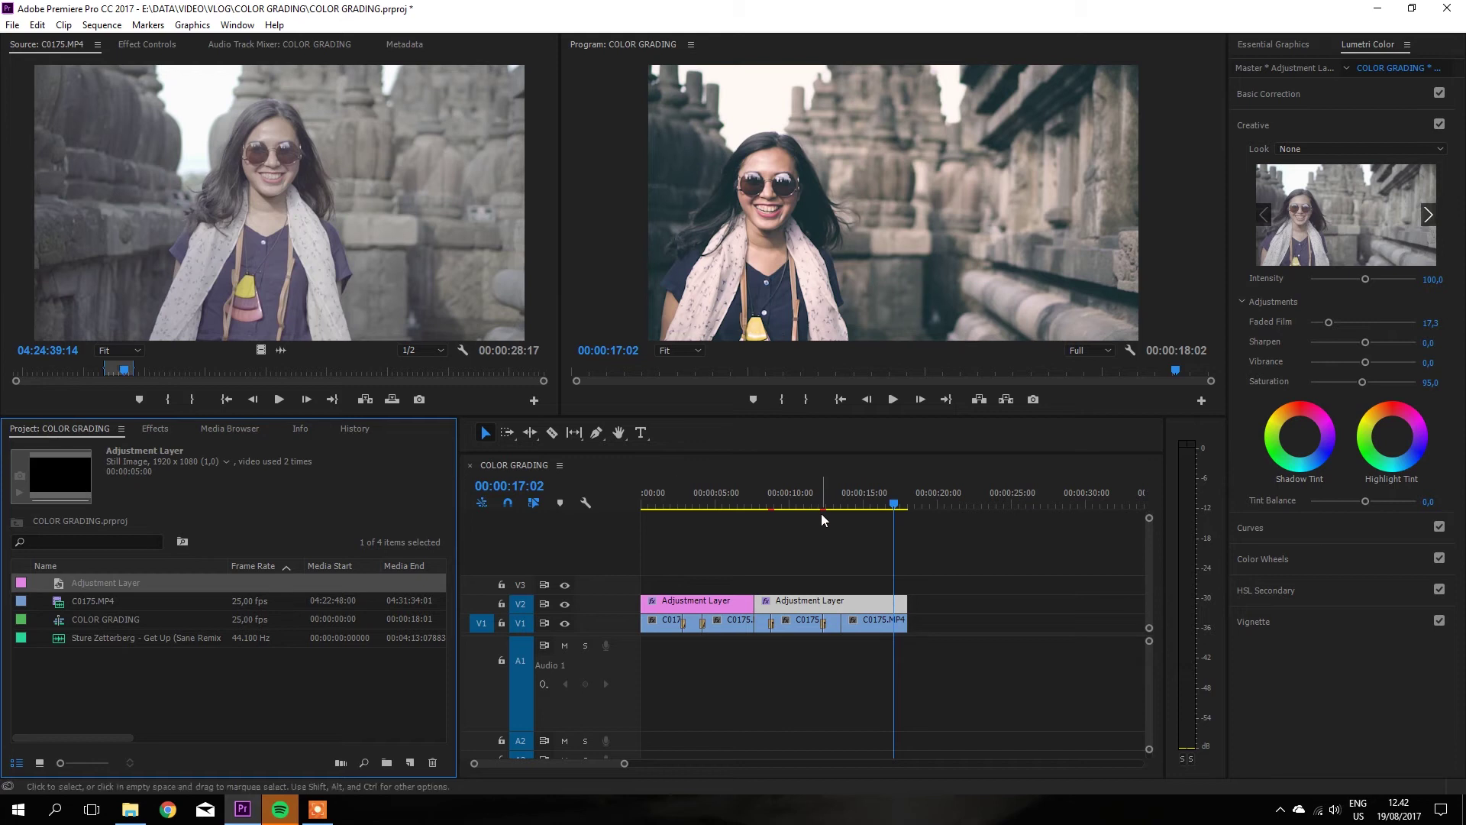
{"action": "left_click", "coordinate": [726, 501]}
{"action": "mouse_move", "coordinate": [728, 502]}
{"action": "left_mouse_down"}
{"action": "mouse_move", "coordinate": [877, 548]}
{"action": "mouse_move", "coordinate": [664, 602]}
{"action": "left_mouse_up"}
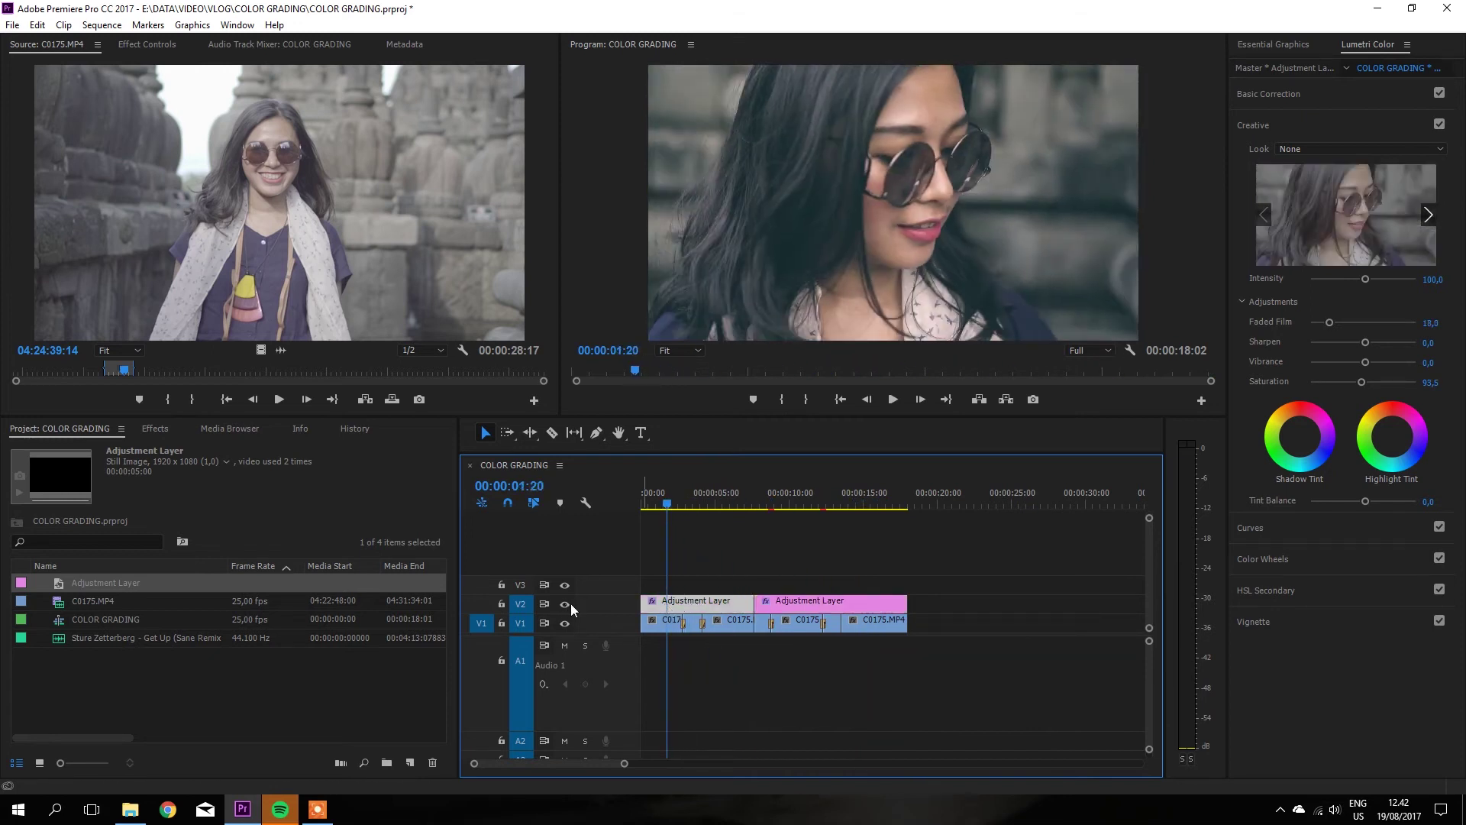
{"action": "mouse_move", "coordinate": [667, 507]}
{"action": "left_mouse_down"}
{"action": "mouse_move", "coordinate": [771, 510]}
{"action": "mouse_move", "coordinate": [669, 548]}
{"action": "left_mouse_up"}
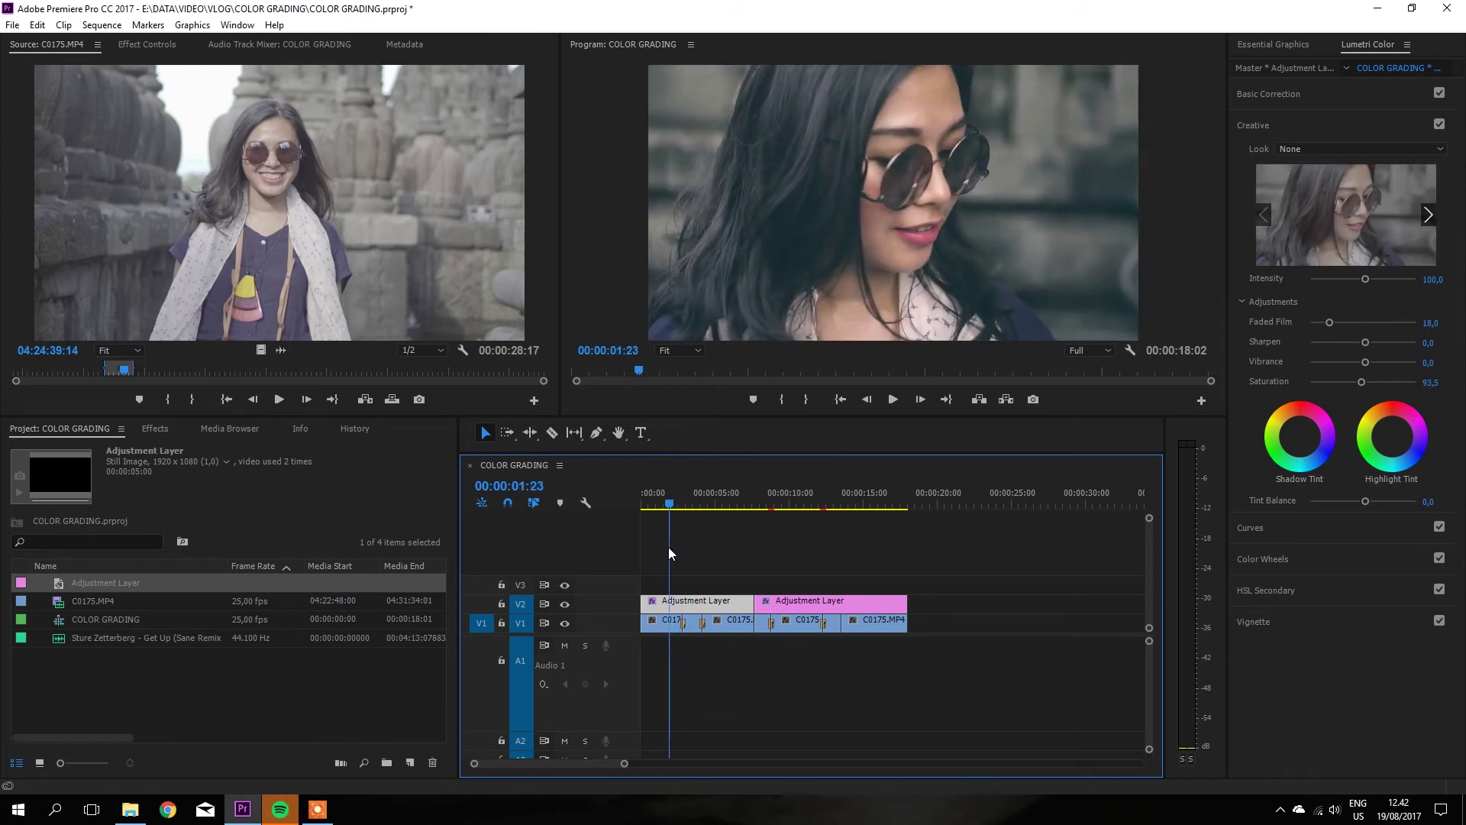
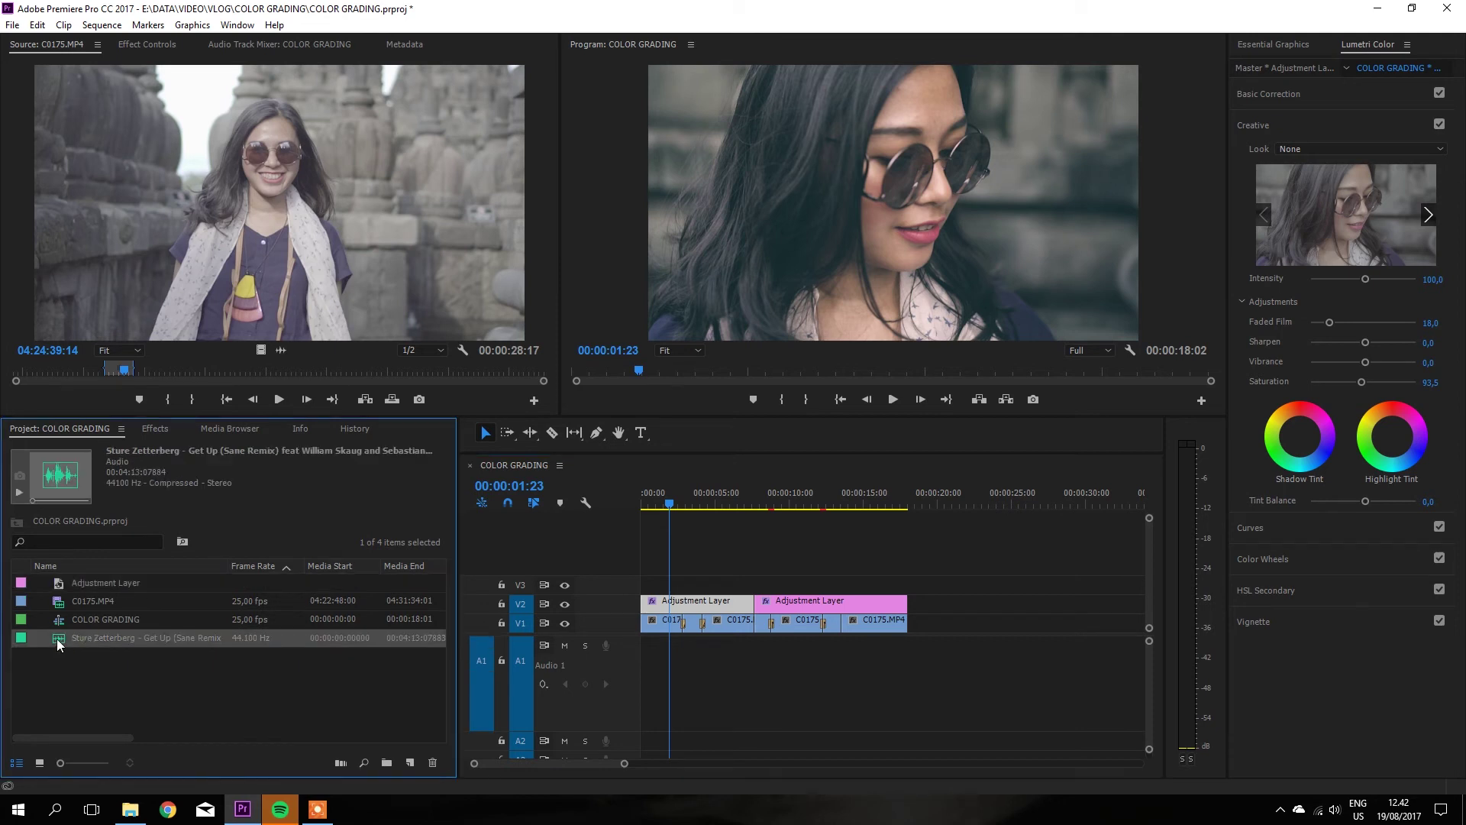
- Load Get Up (Sane Remix) as source and mark a 00:00:33:11 section ending at 00:00:50:20
{"action": "double_click", "coordinate": [55, 639]}
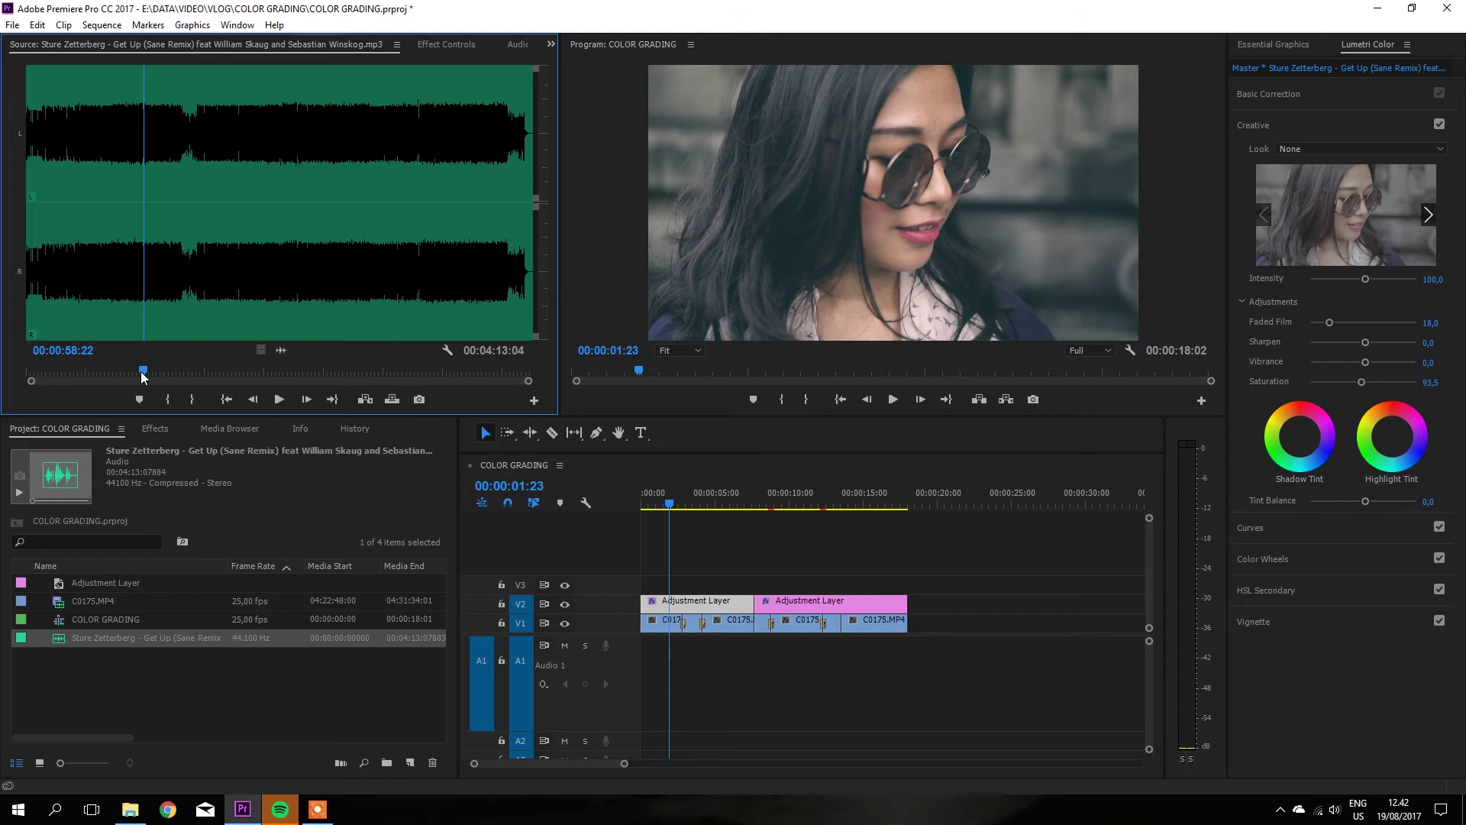
{"action": "left_click_drag", "start_coordinate": [145, 374], "coordinate": [54, 391]}
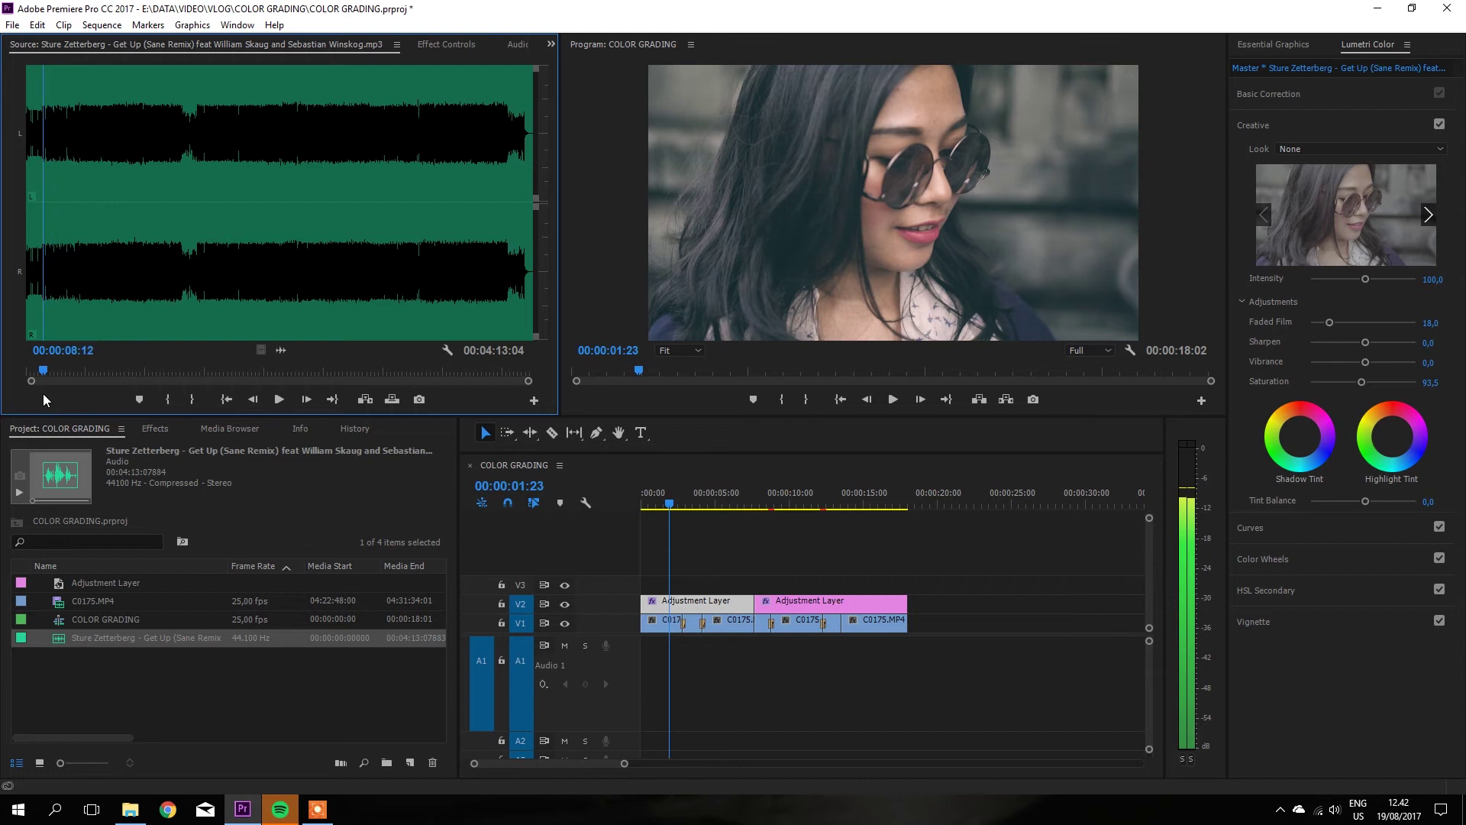
{"action": "key", "text": "space"}
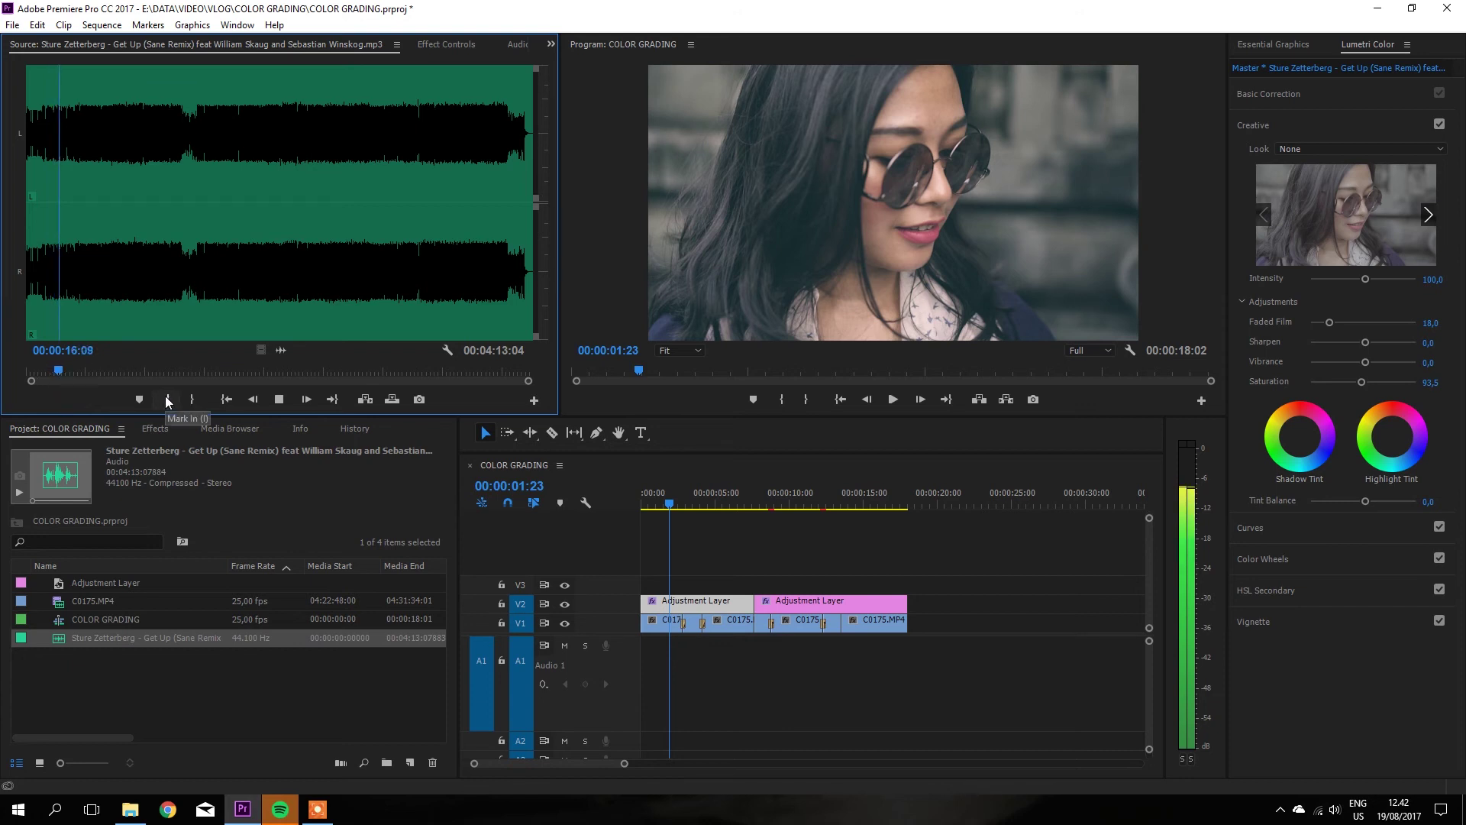
{"action": "left_click", "coordinate": [166, 401]}
{"action": "key", "text": "space"}
{"action": "left_click", "coordinate": [126, 369]}
{"action": "left_click", "coordinate": [197, 400]}
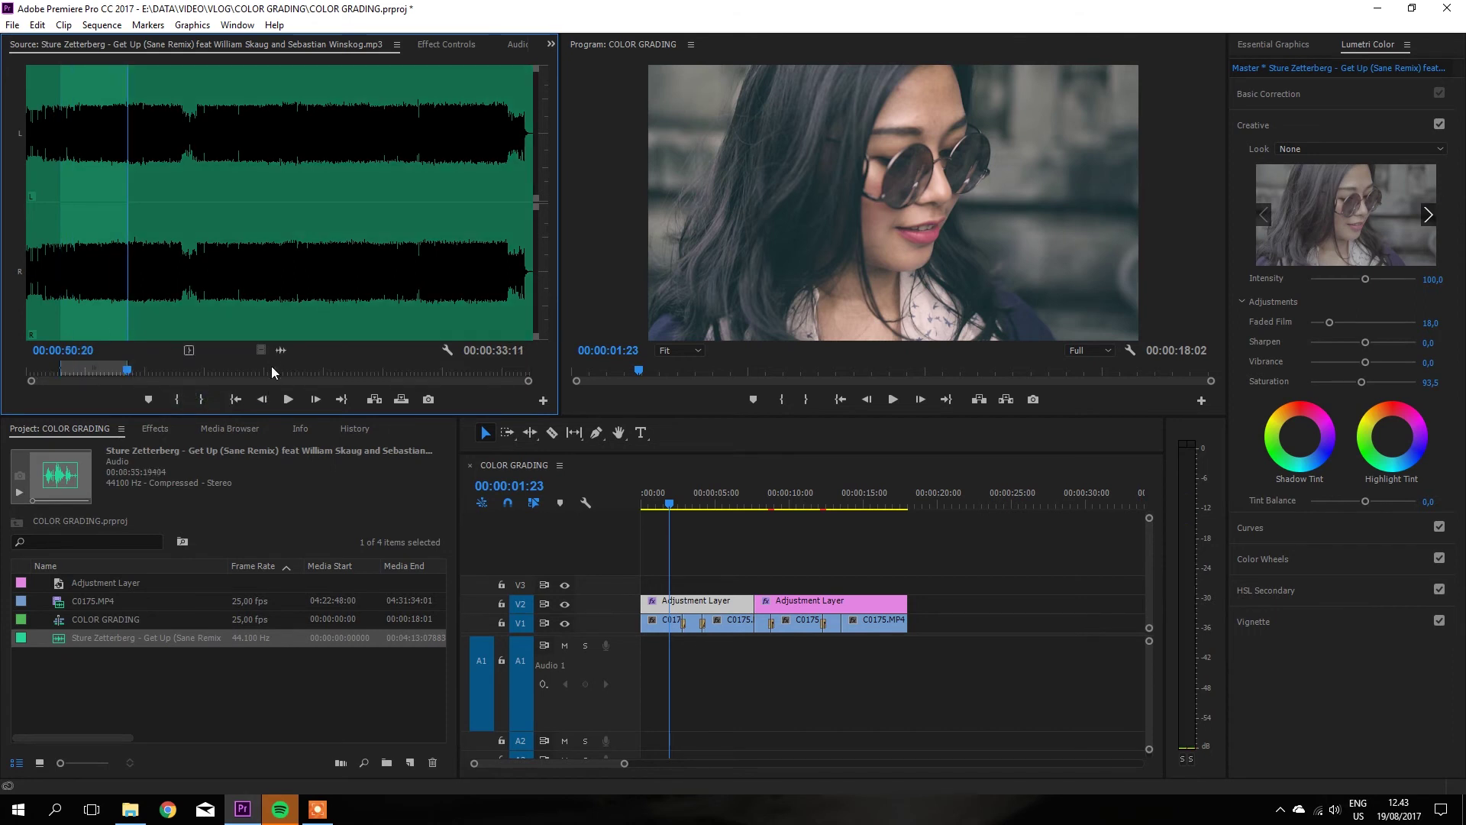
- Place the marked song section on audio track A1 at 00:00 and play it with the video
{"action": "left_click_drag", "start_coordinate": [561, 510], "coordinate": [650, 672]}
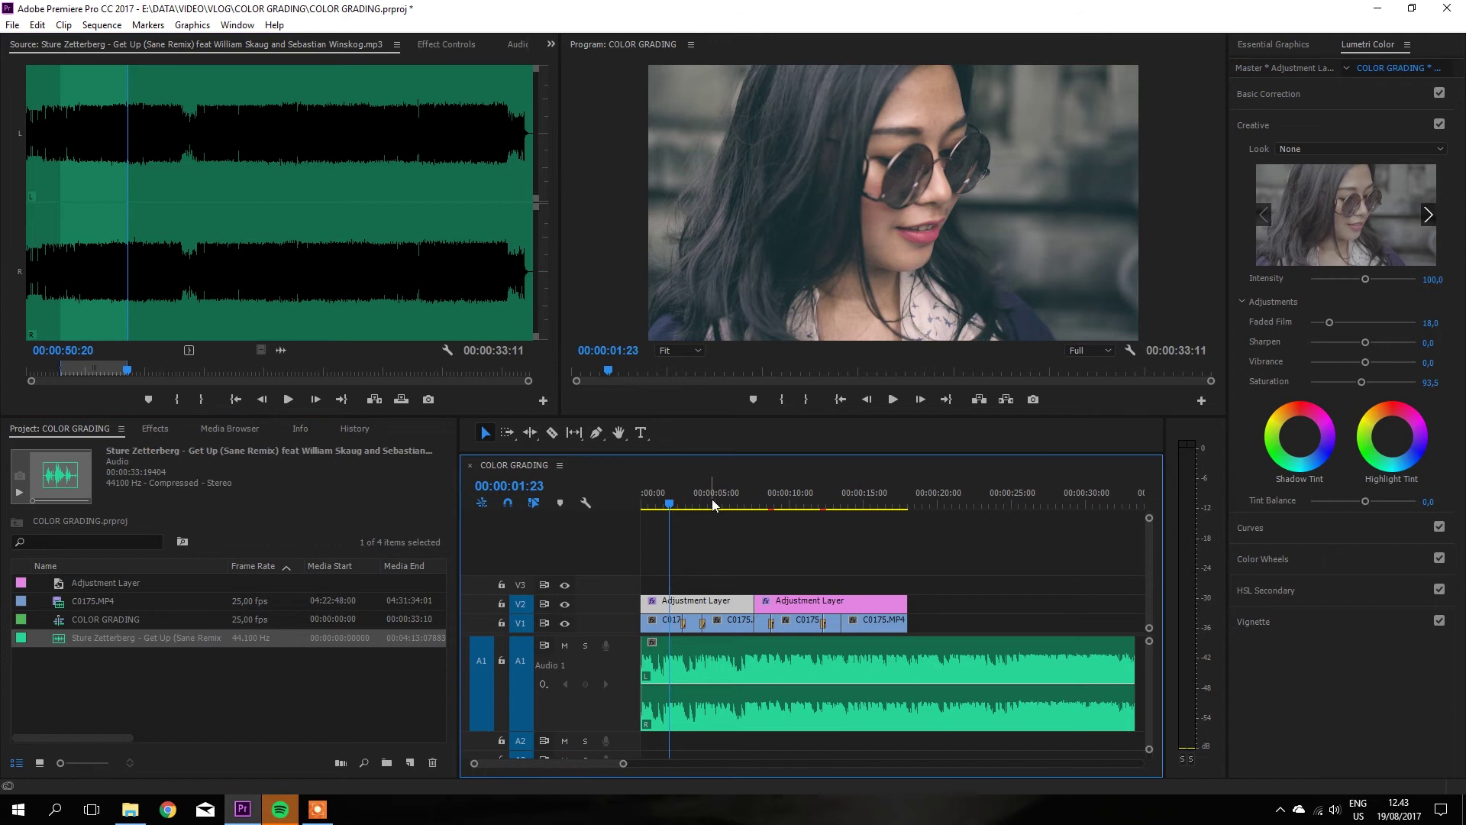
{"action": "key", "text": "space"}
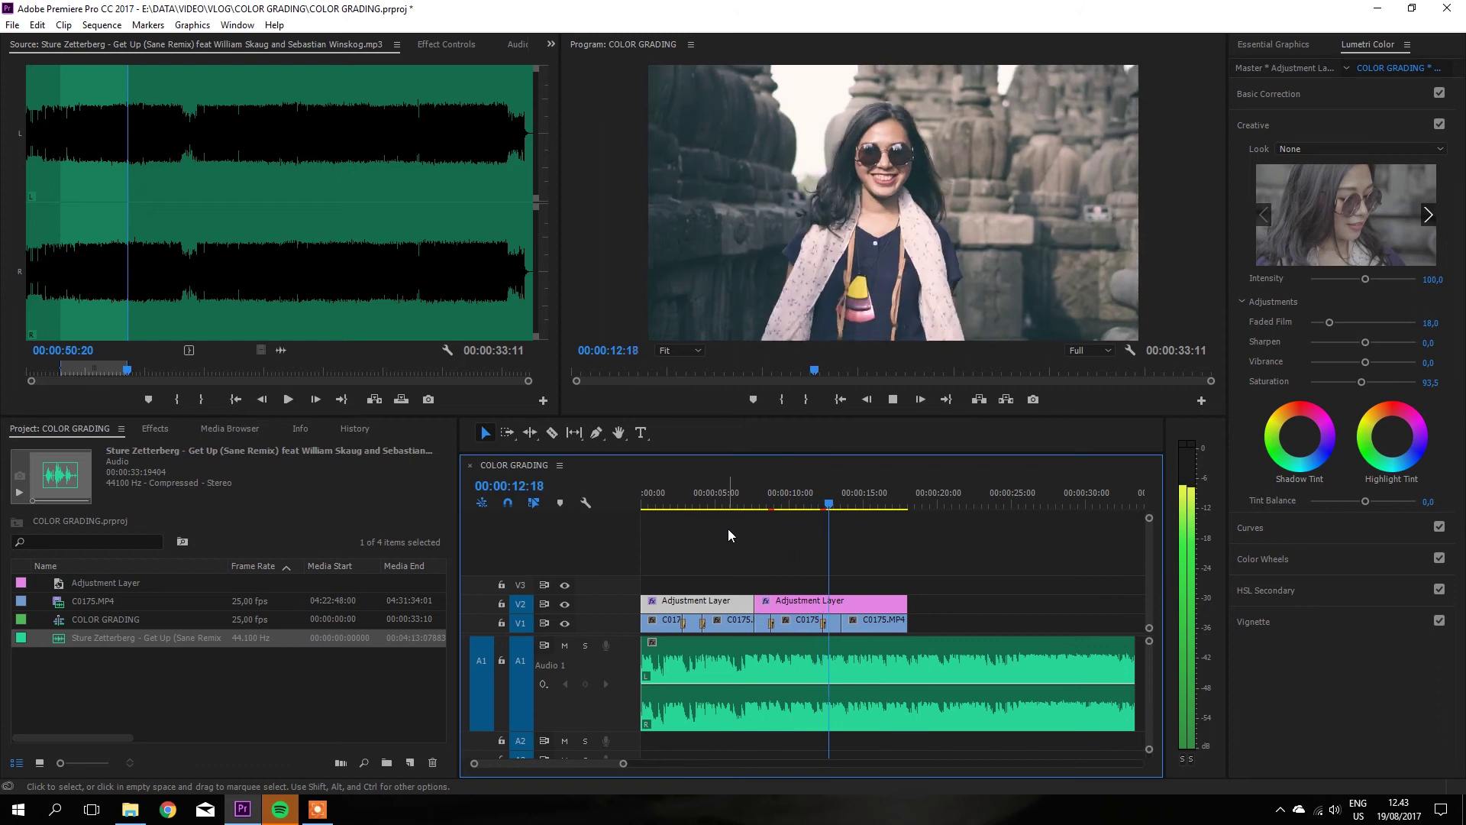
{"action": "left_click", "coordinate": [904, 662]}
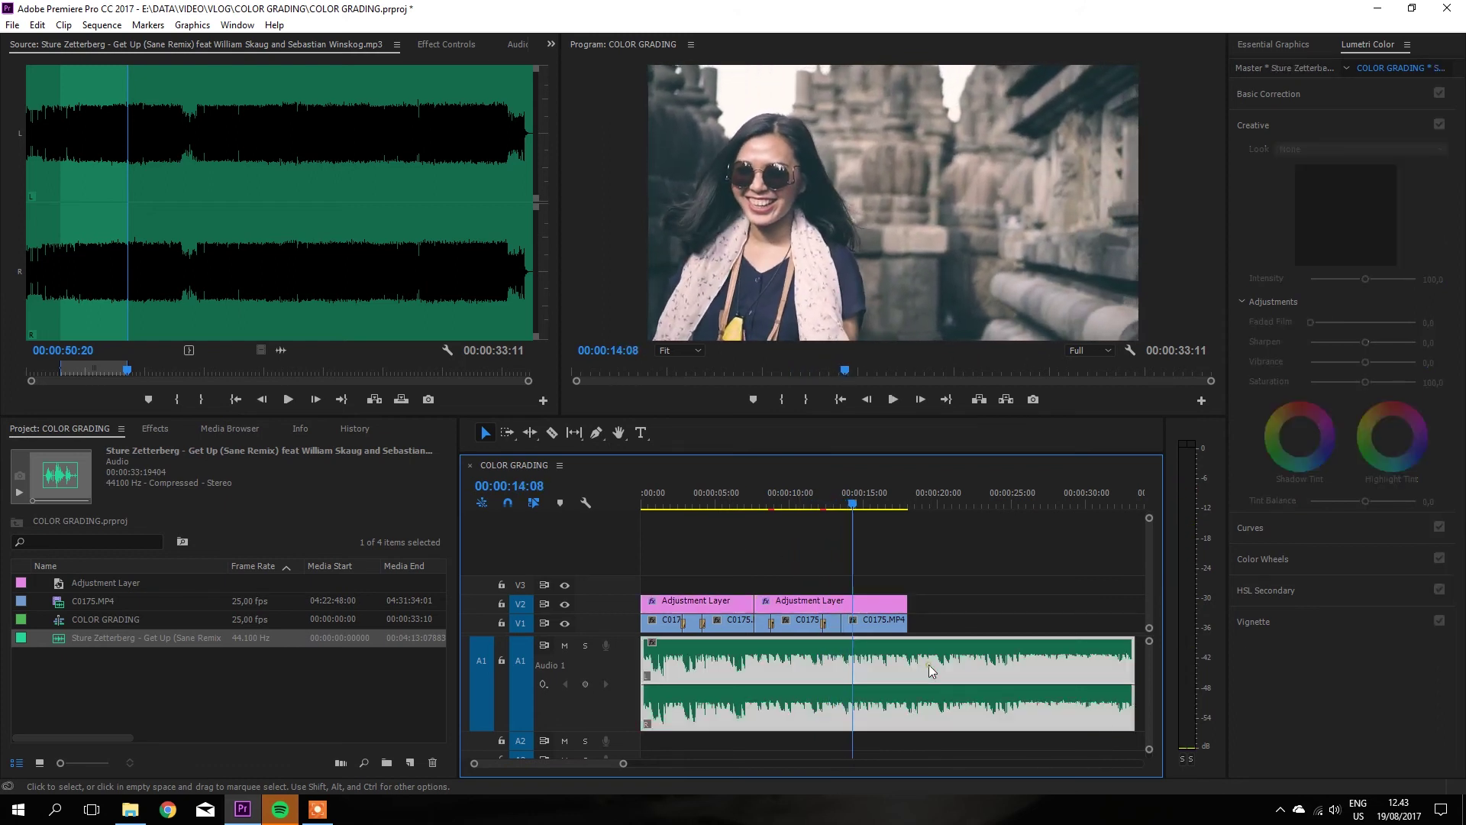
{"action": "key", "text": "minus"}
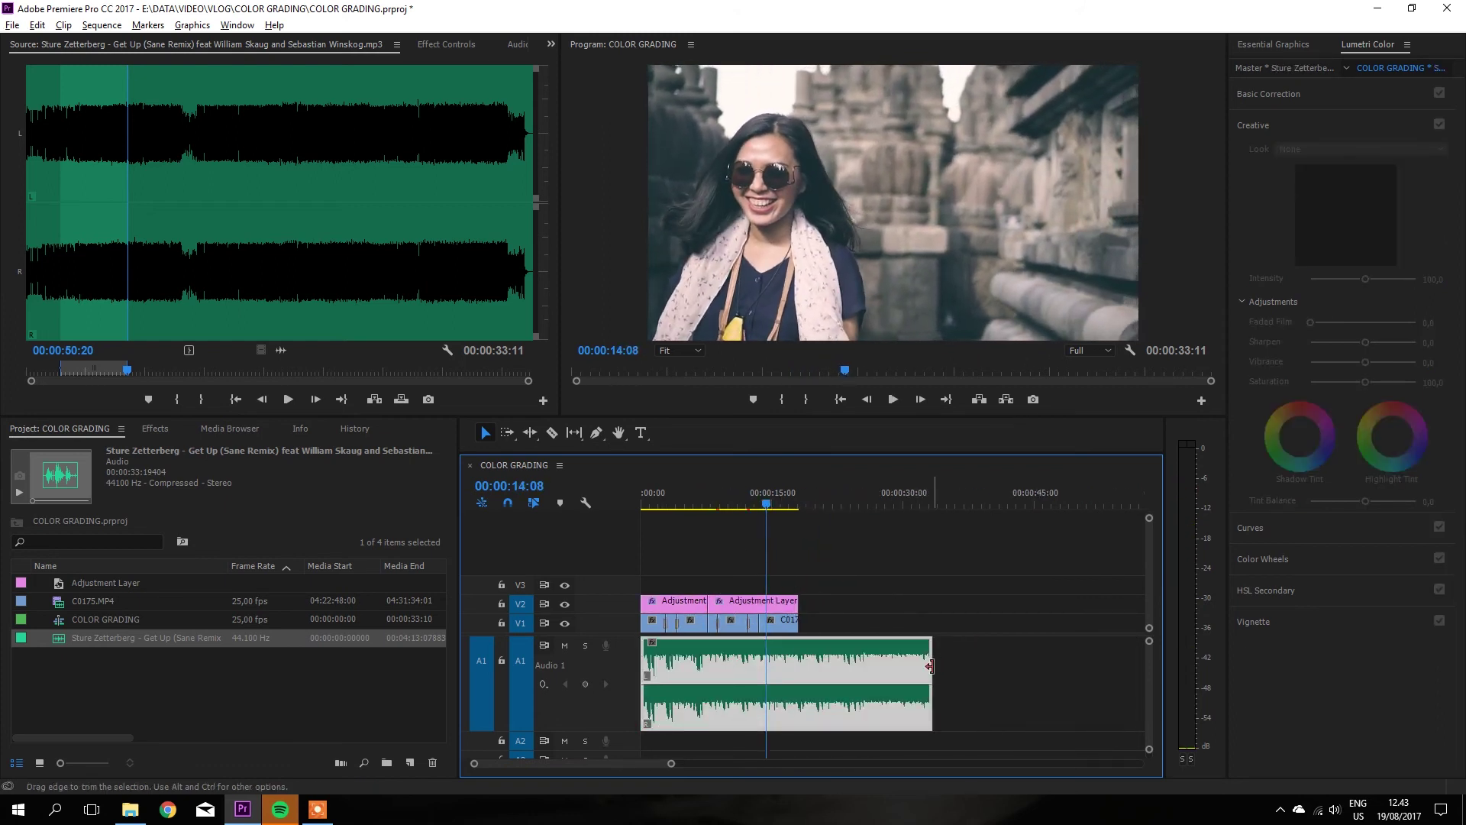
- Trim the song's end to match the video clips and replay from the start
{"action": "left_click_drag", "start_coordinate": [930, 666], "coordinate": [798, 666]}
{"action": "left_click", "coordinate": [697, 502]}
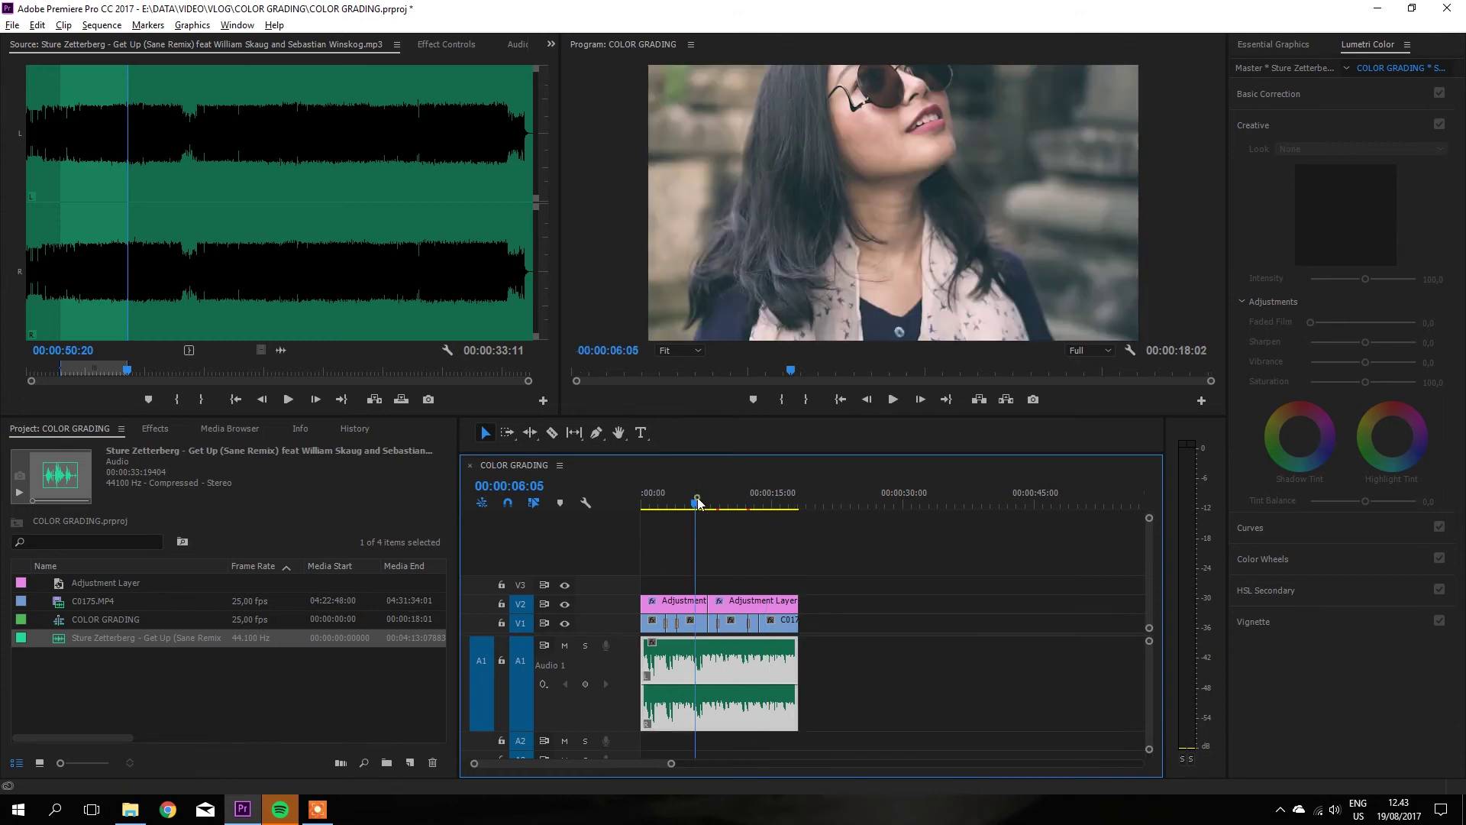
{"action": "key", "text": "Home"}
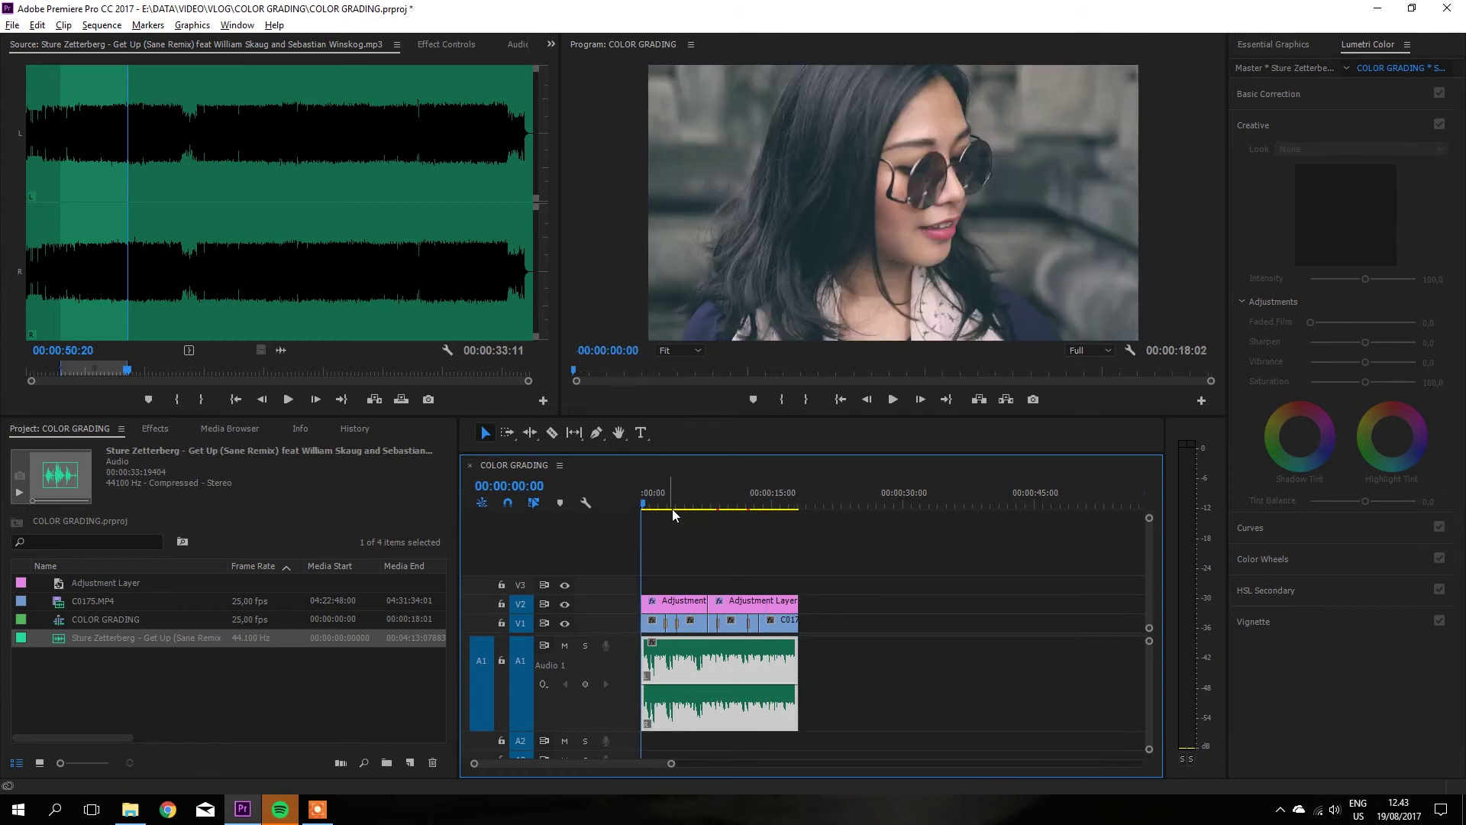
{"action": "key", "text": "space"}
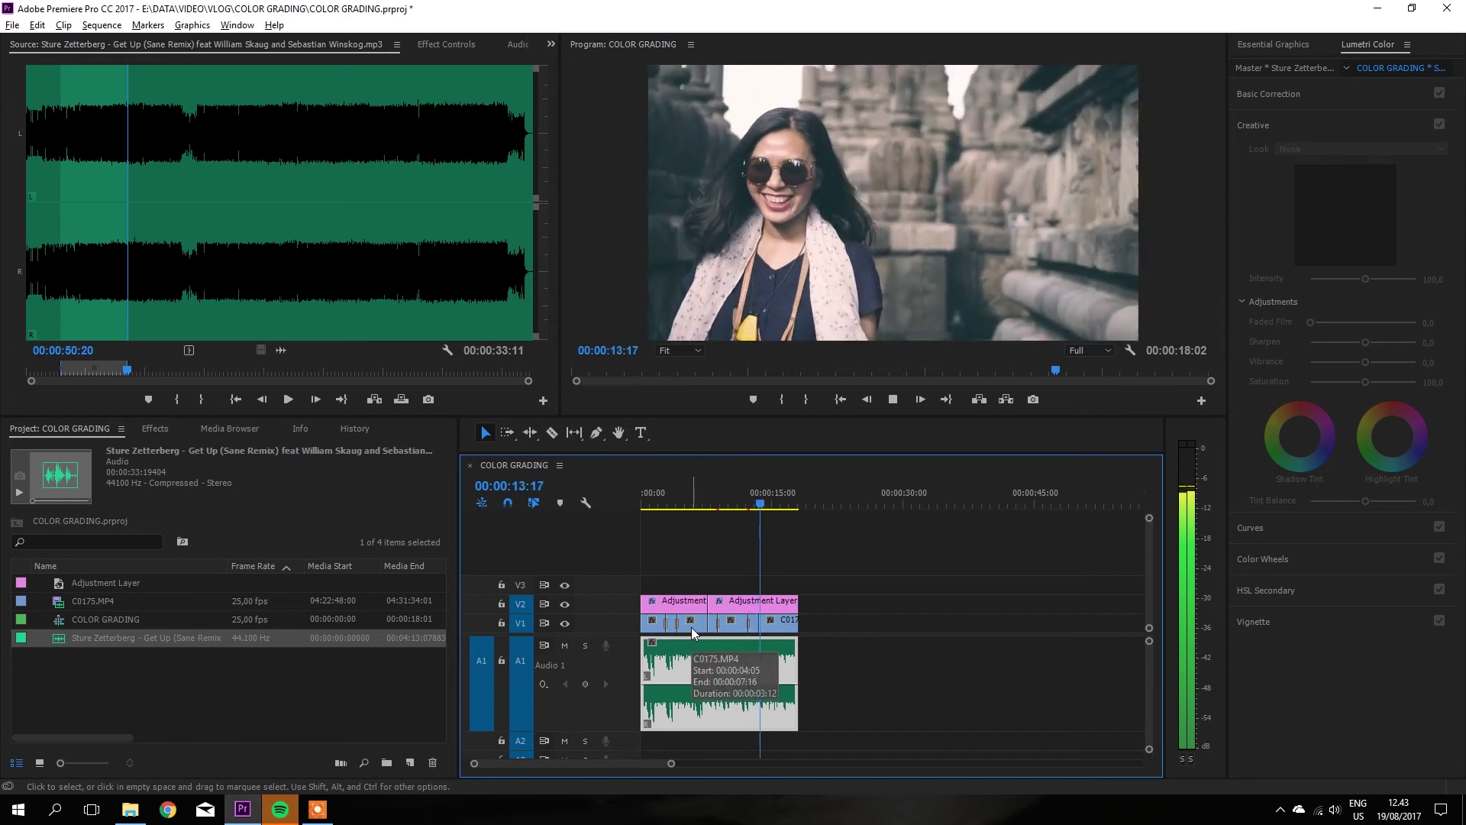
- Make the colour-grading adjustment layer on V2 visible again
{"action": "left_click", "coordinate": [657, 500]}
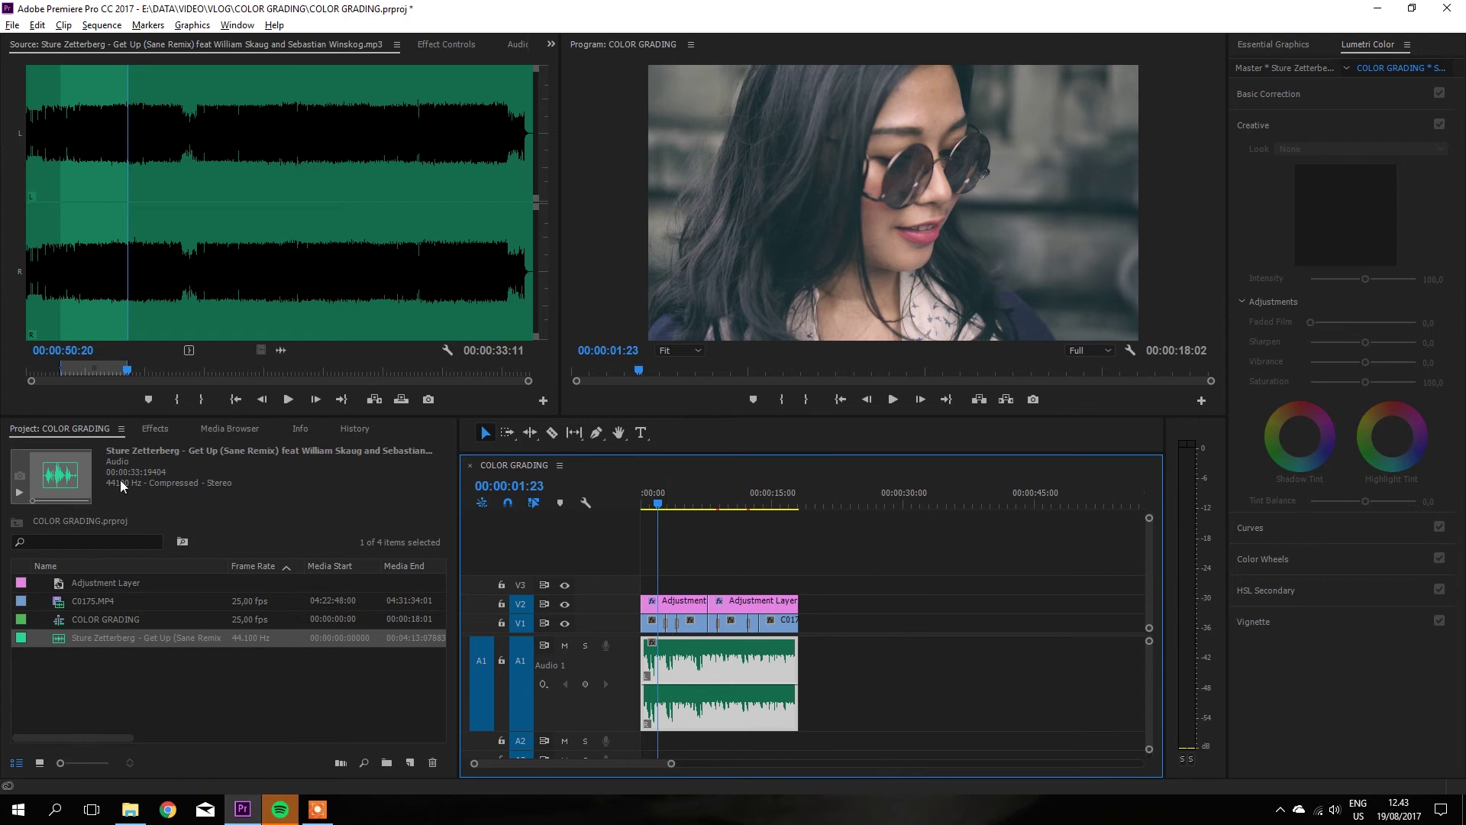
{"action": "left_click", "coordinate": [150, 429]}
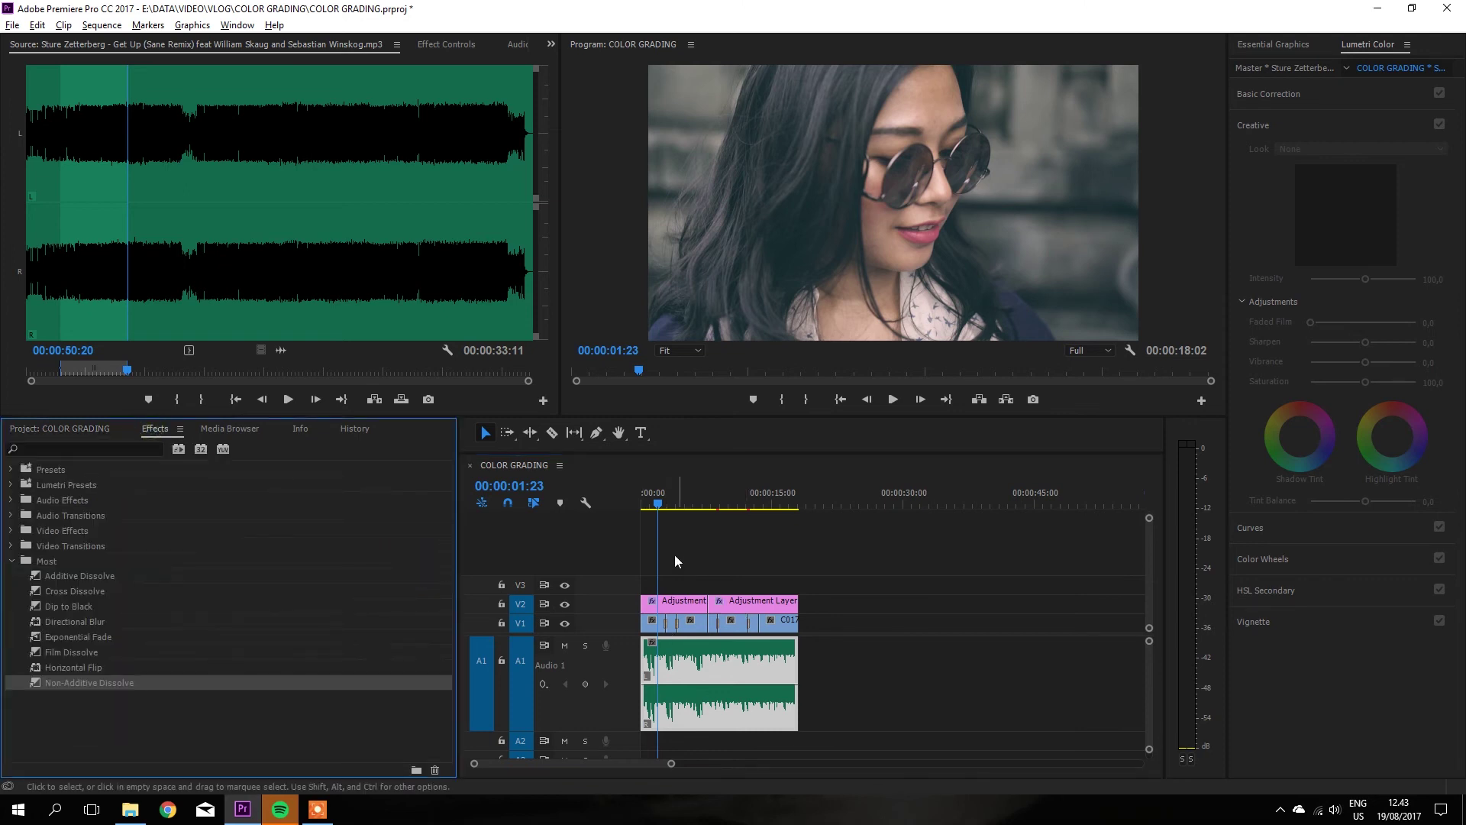
{"action": "left_click_drag", "start_coordinate": [660, 510], "coordinate": [635, 505]}
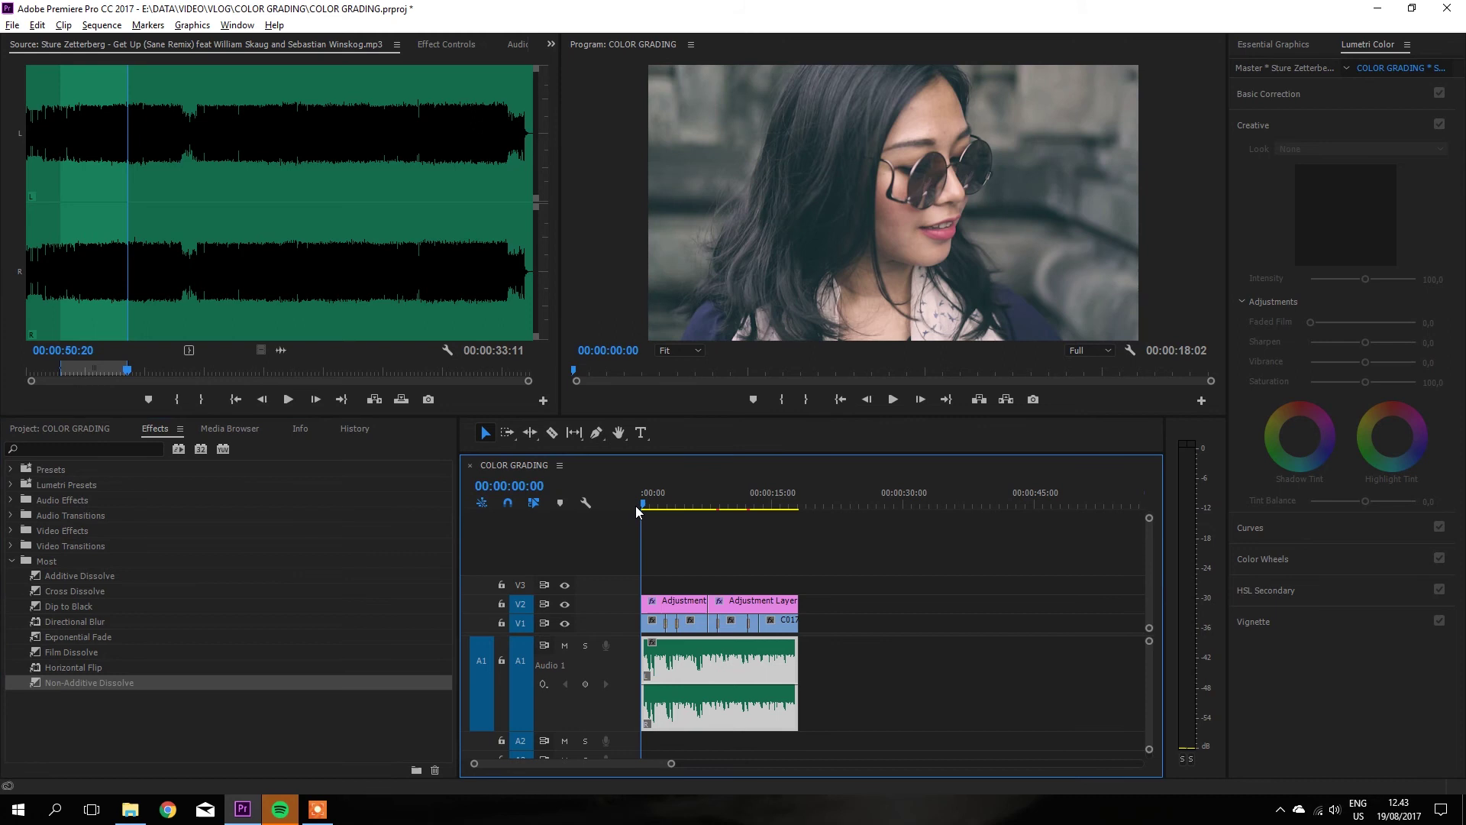
{"action": "left_click", "coordinate": [678, 602]}
{"action": "left_click", "coordinate": [650, 506]}
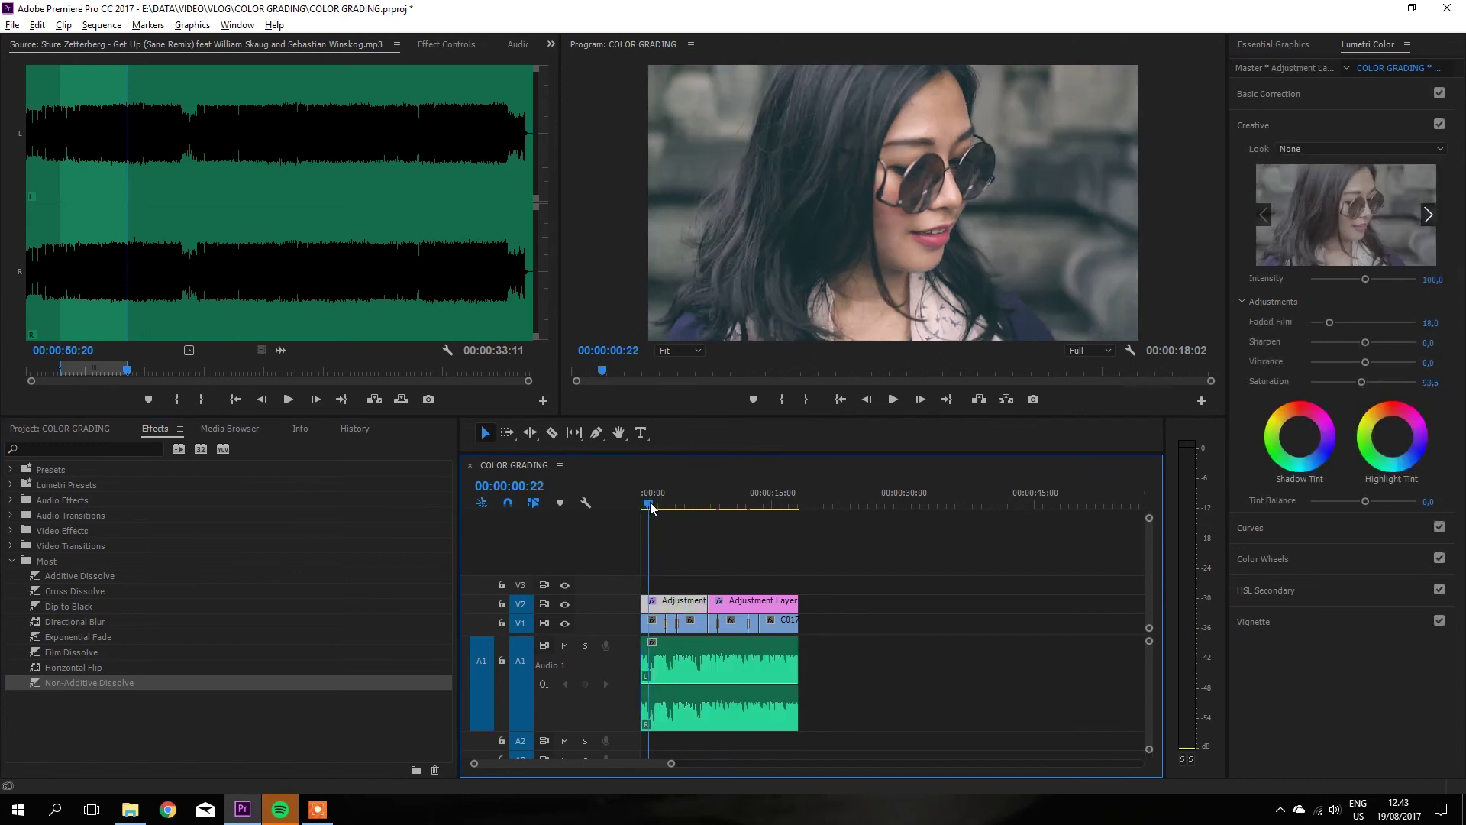
{"action": "left_click", "coordinate": [565, 604]}
- Select all clips and render effects in to out for the whole sequence
{"action": "mouse_move", "coordinate": [648, 504]}
{"action": "left_mouse_down"}
{"action": "mouse_move", "coordinate": [635, 504]}
{"action": "mouse_move", "coordinate": [800, 507]}
{"action": "left_mouse_up"}
{"action": "key", "text": "ctrl+a"}
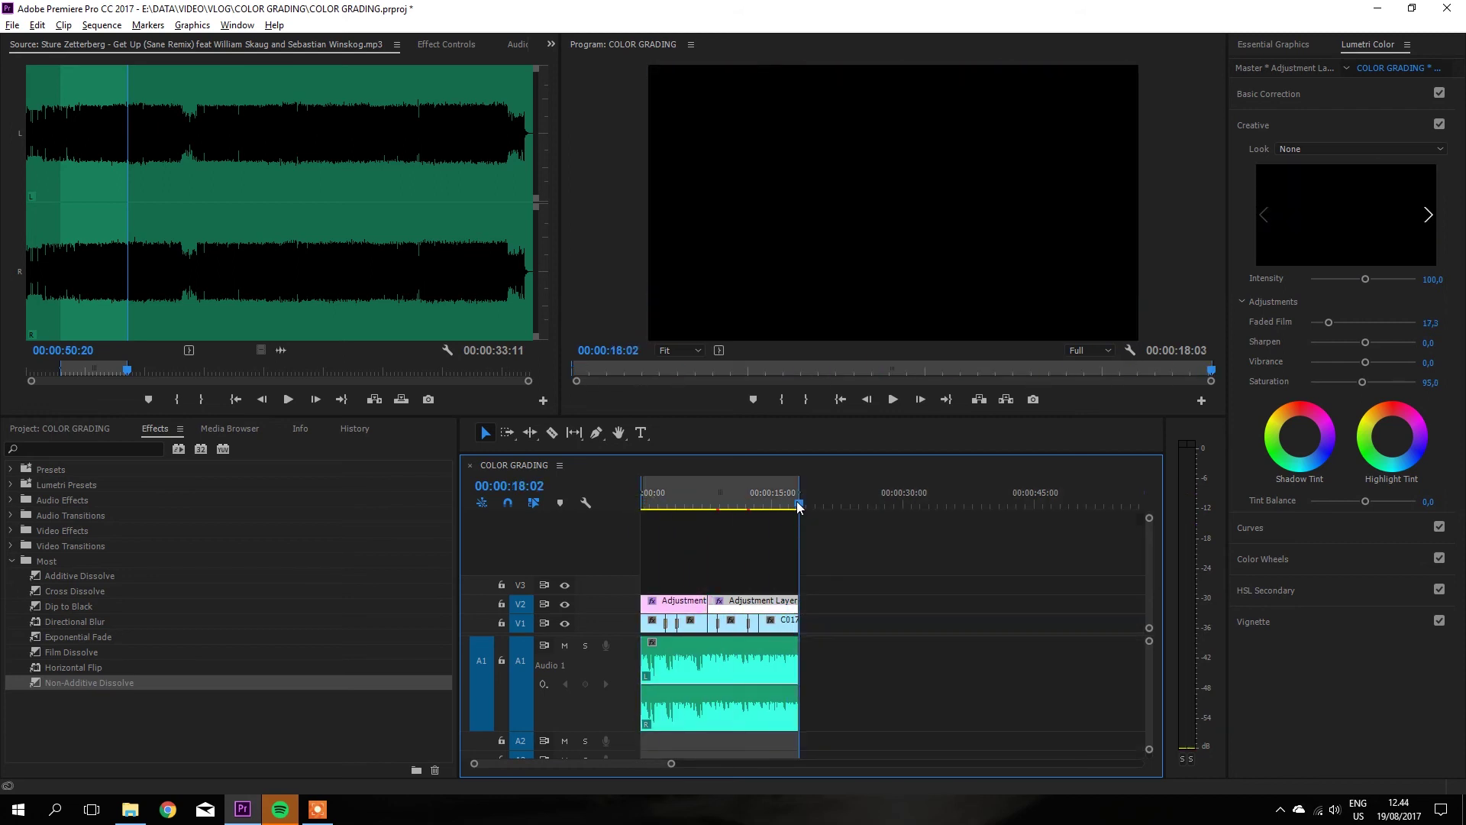
{"action": "left_click", "coordinate": [102, 25]}
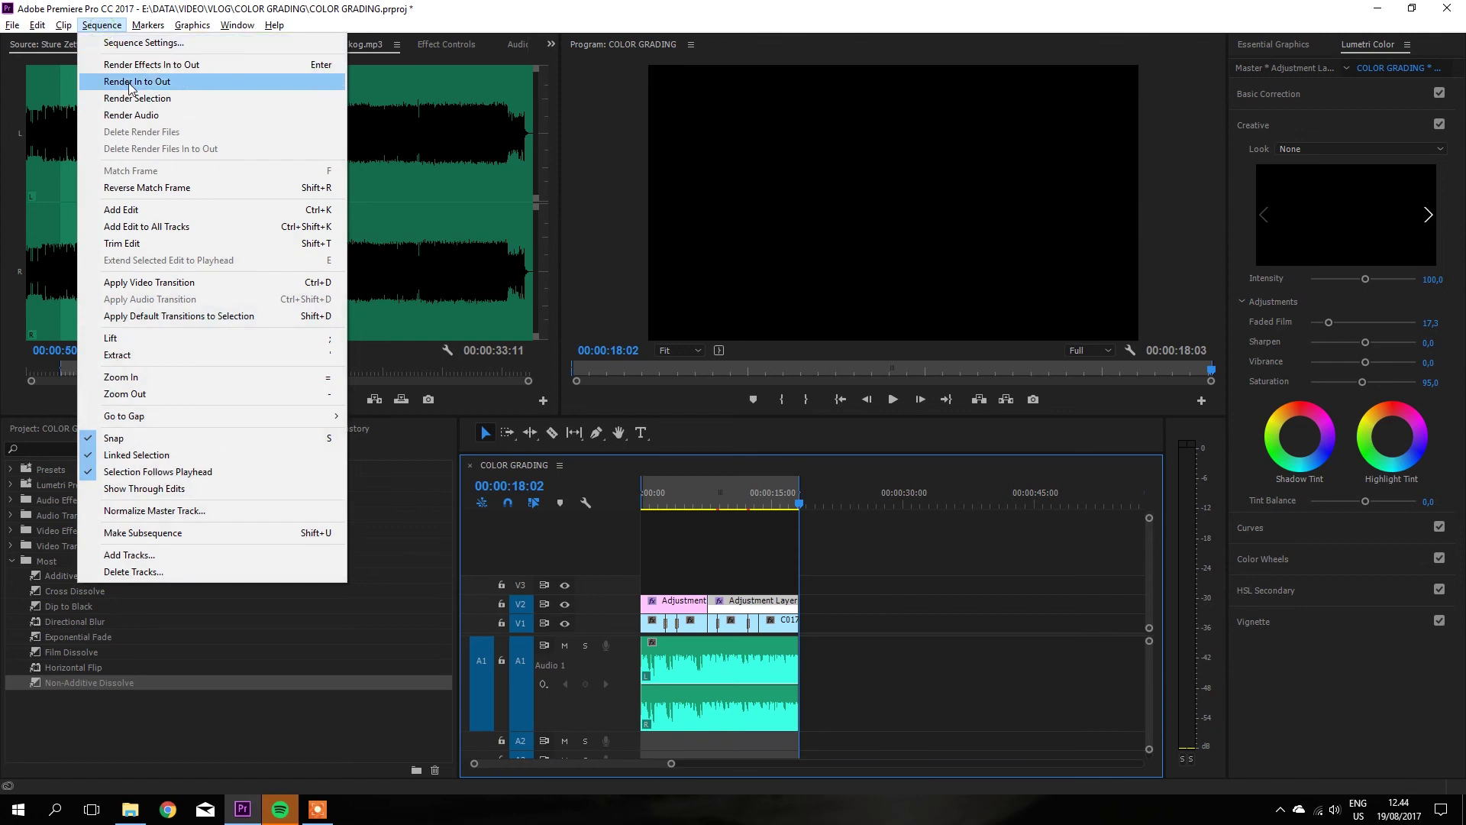
{"action": "left_click", "coordinate": [130, 71]}
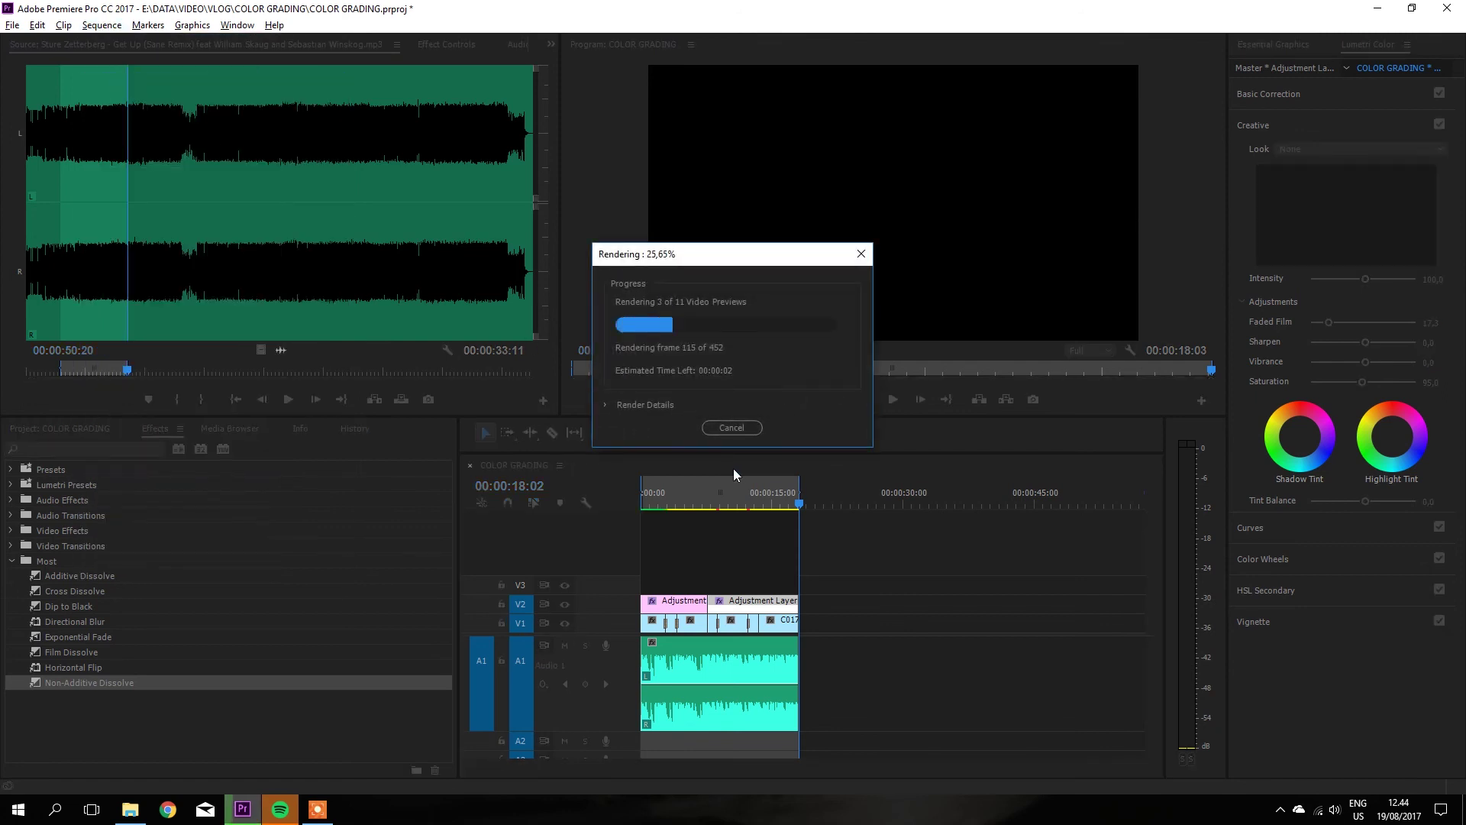